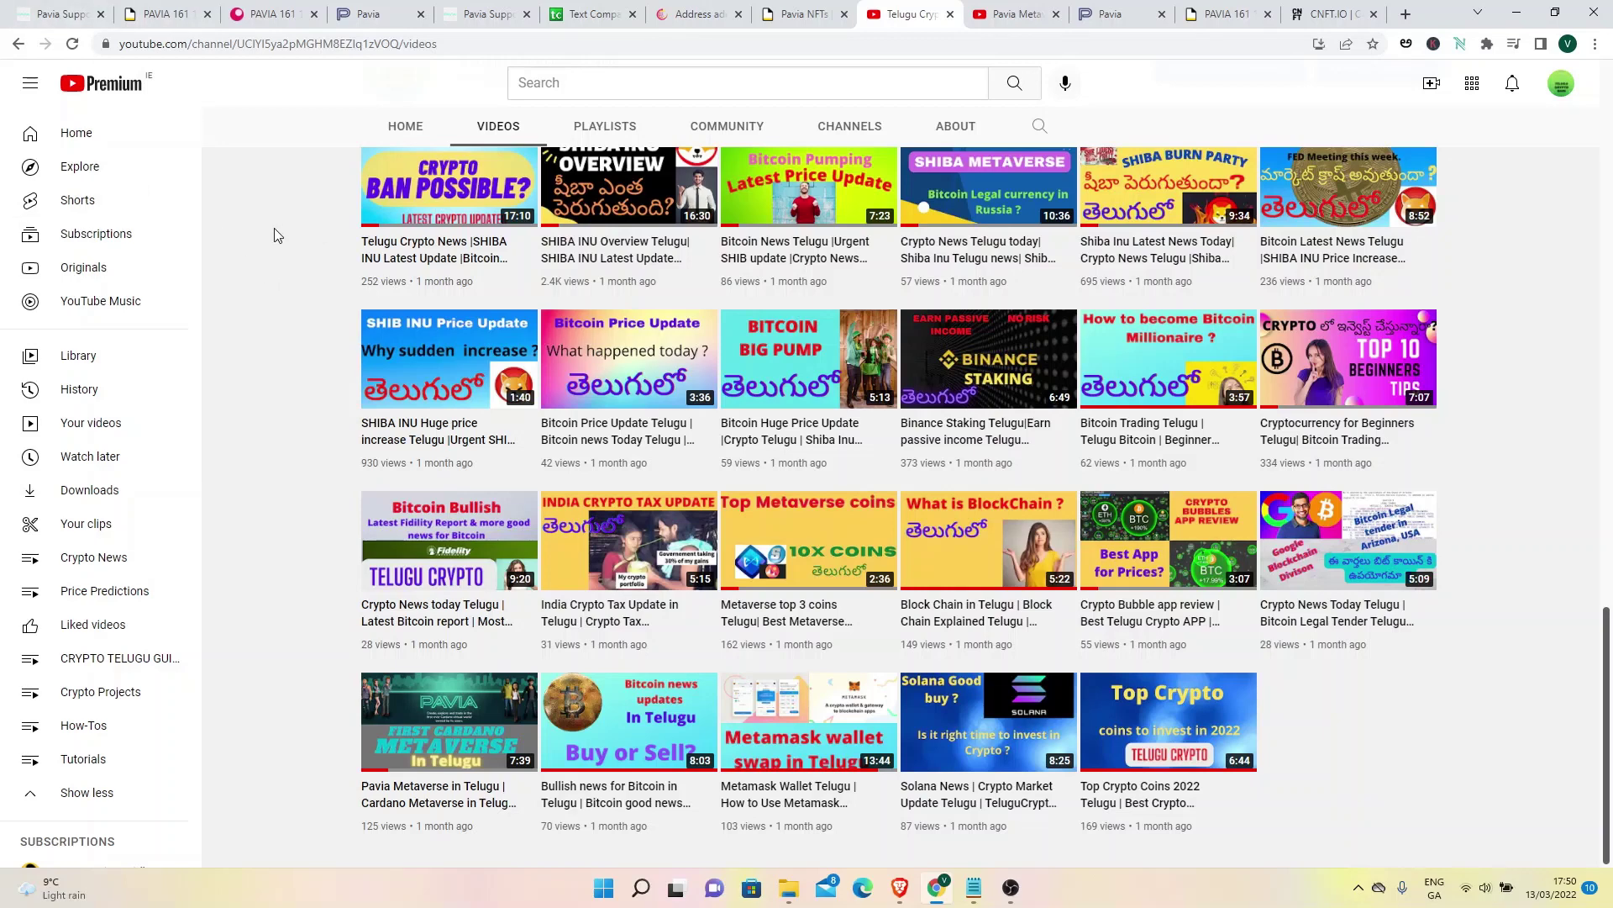
Switch from the YouTube channel's video list to the open map.pavia.io land map tab
left_click(1141, 13)
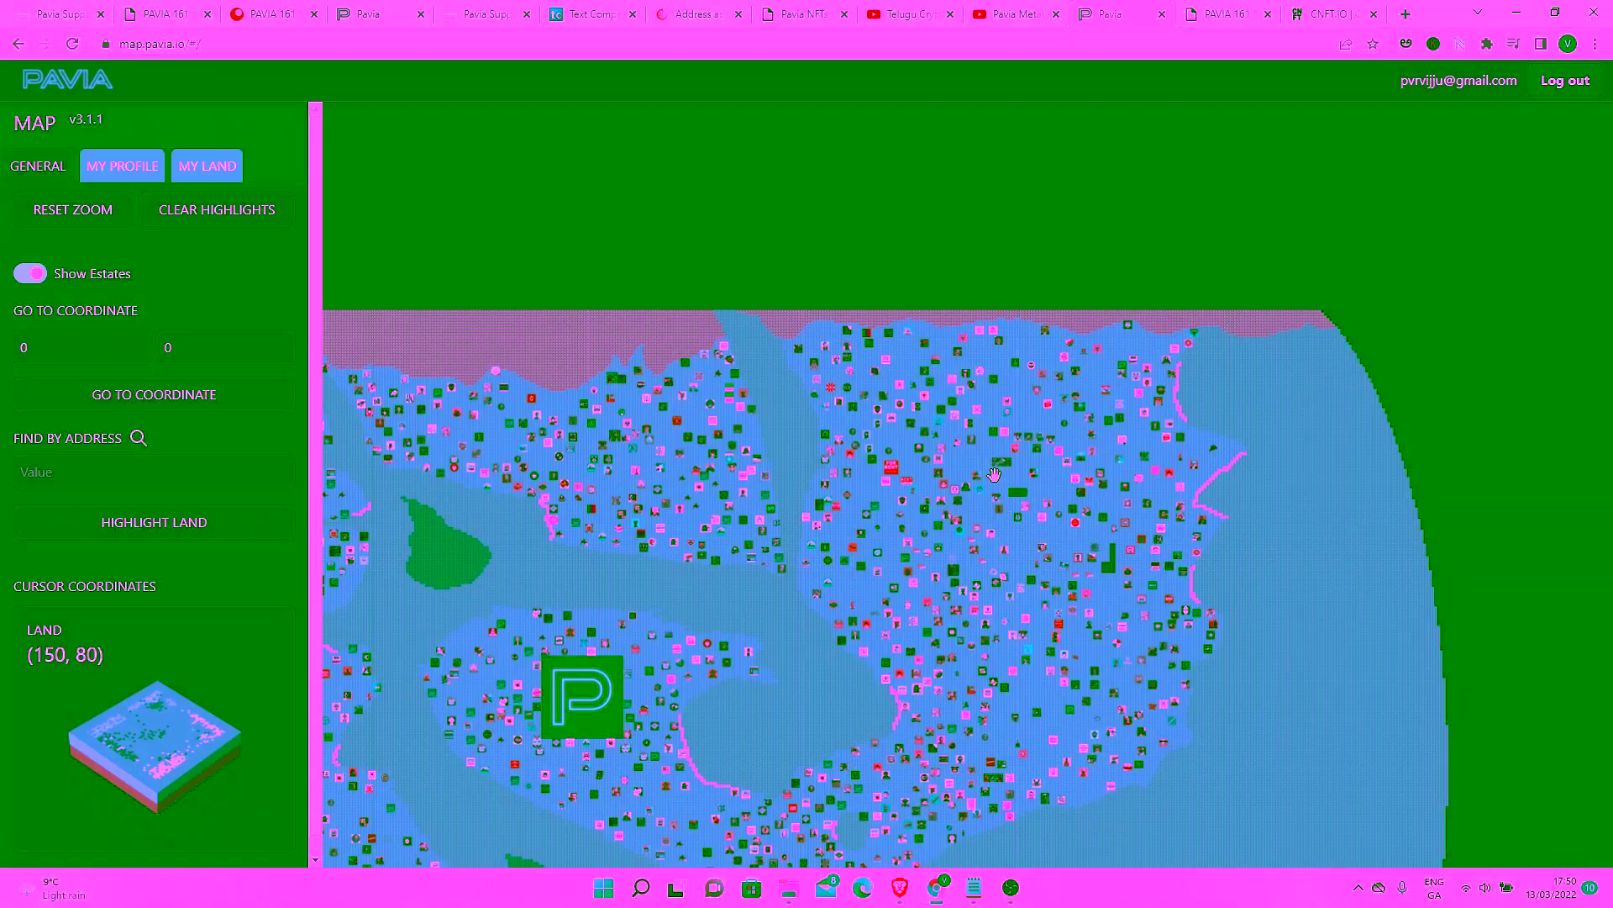
Zoom in and out over the crowded parcels, then select the map's web address
scroll(1000, 473, "up", 3)
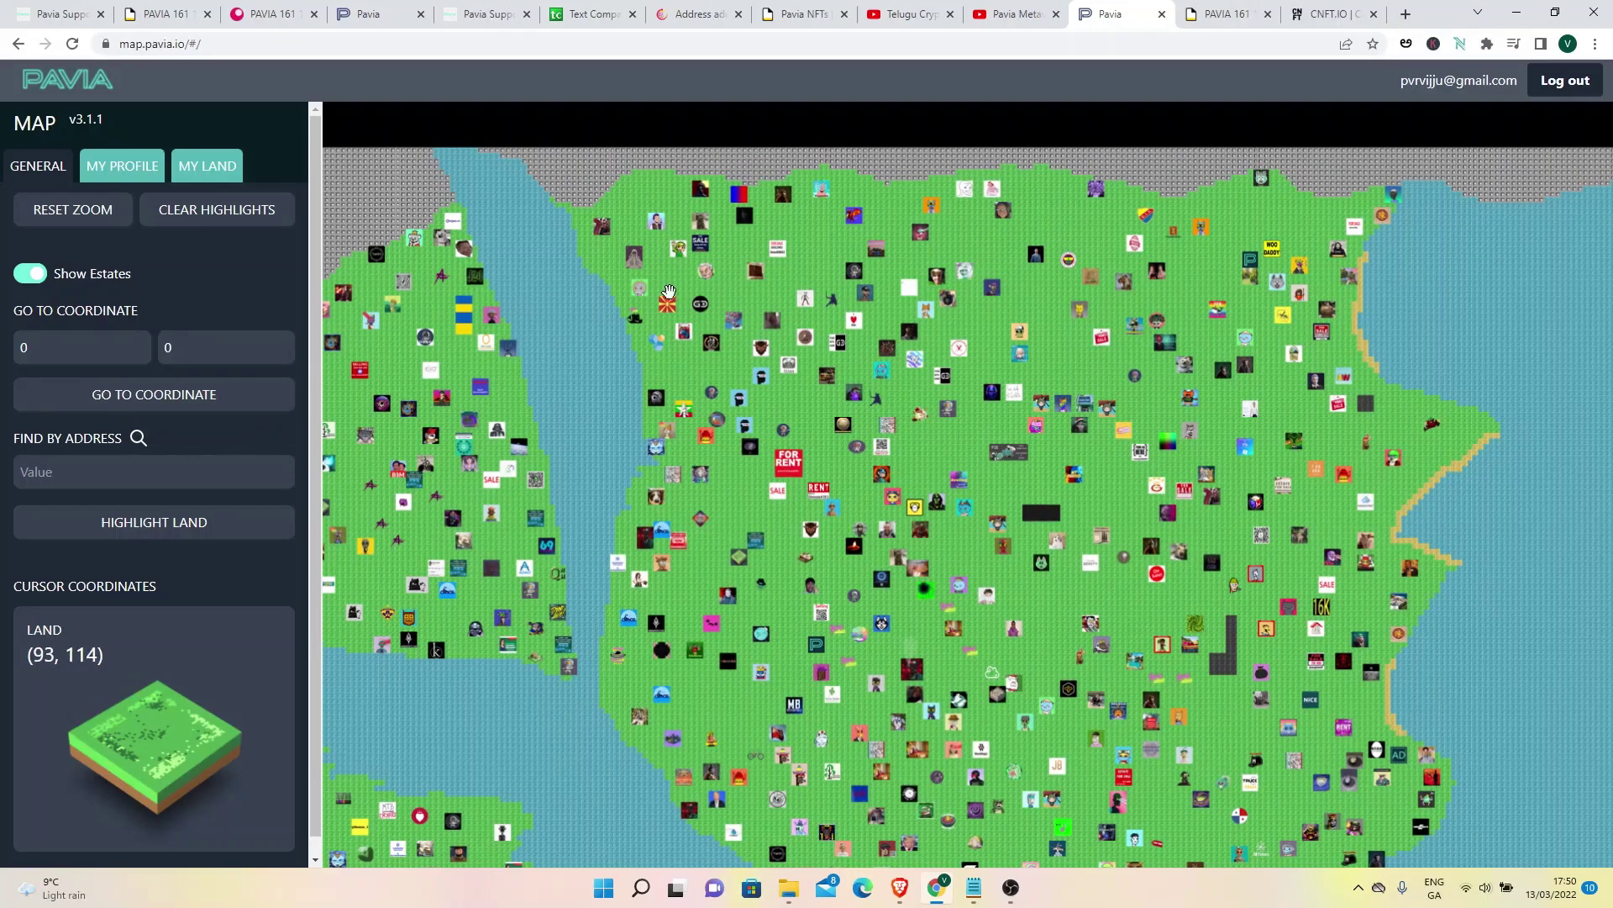
scroll(460, 272, "down", 3)
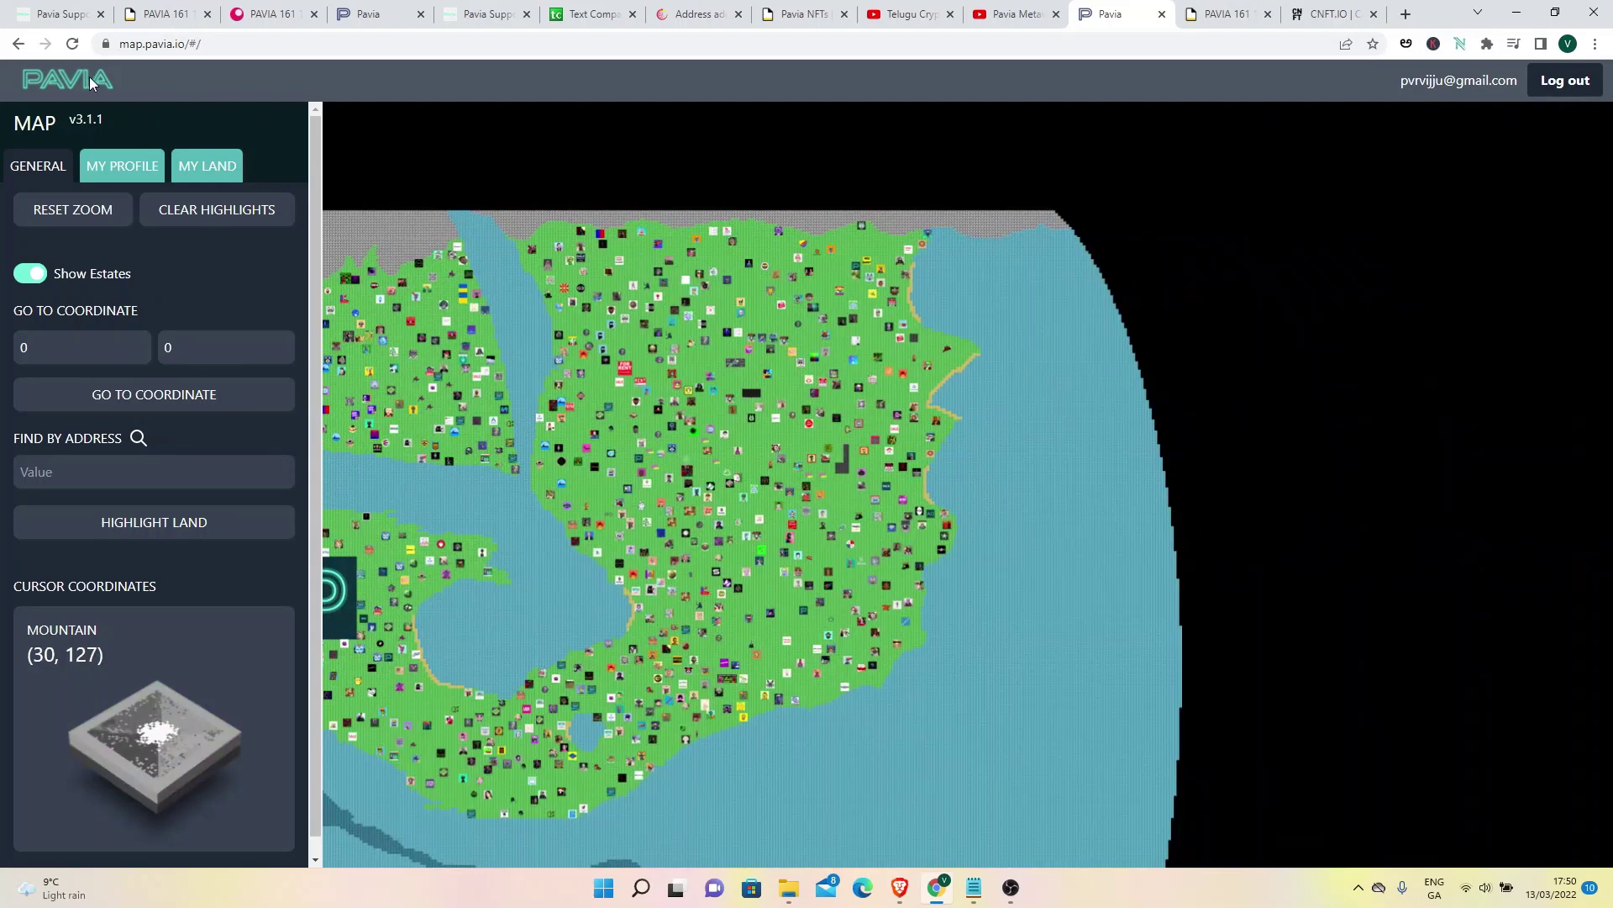
left_click(244, 46)
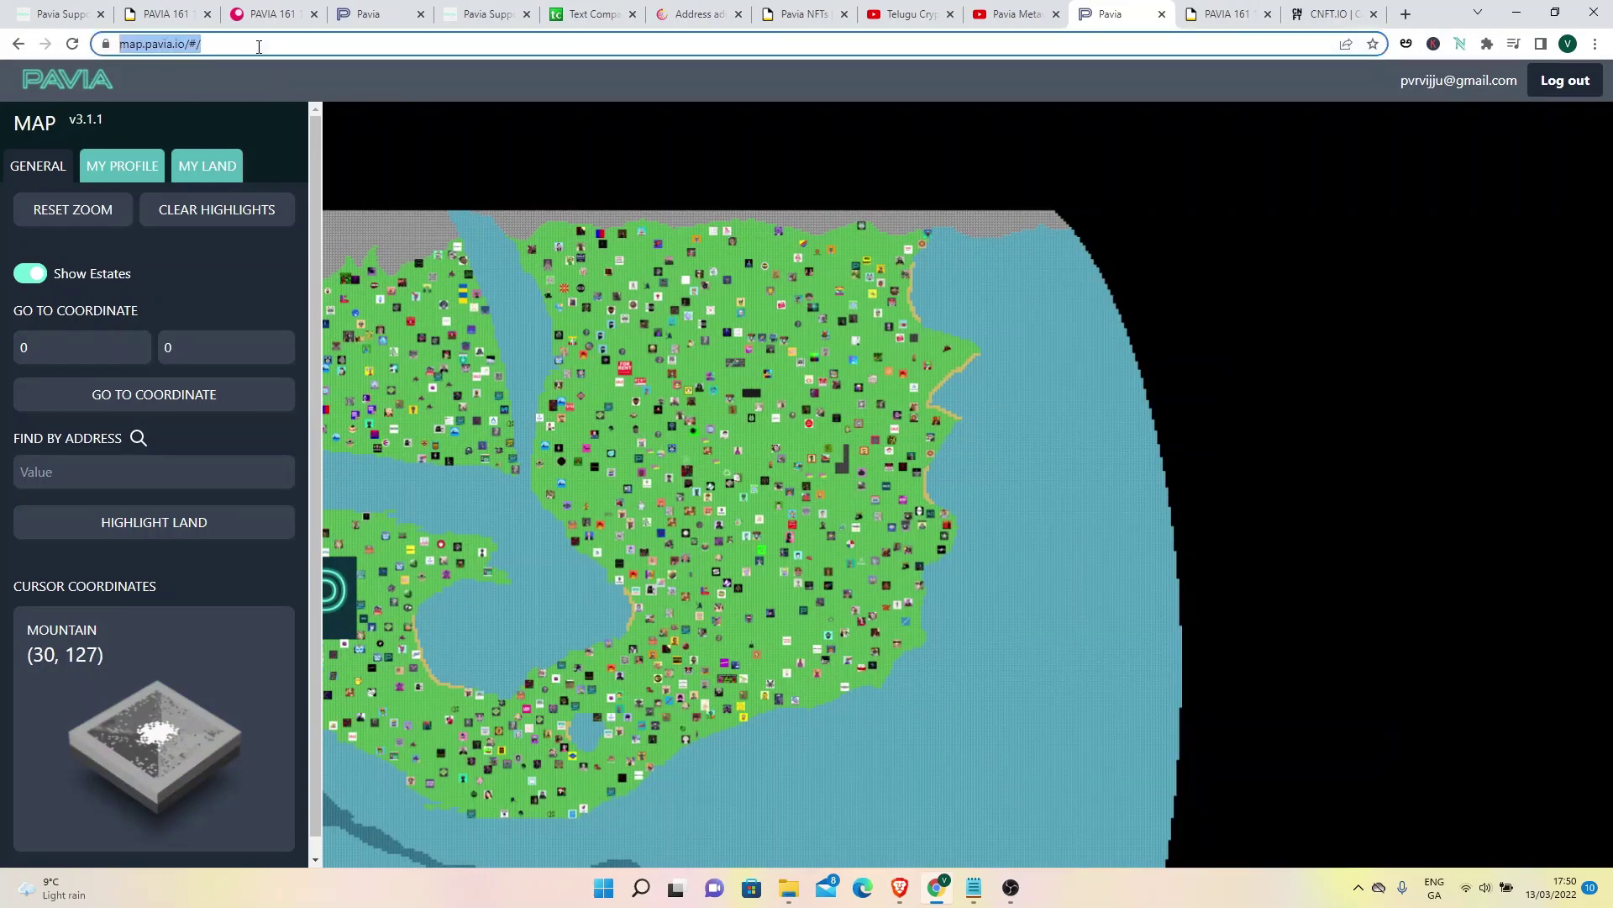
Load the pavia.io home page and scroll through it
type("pav")
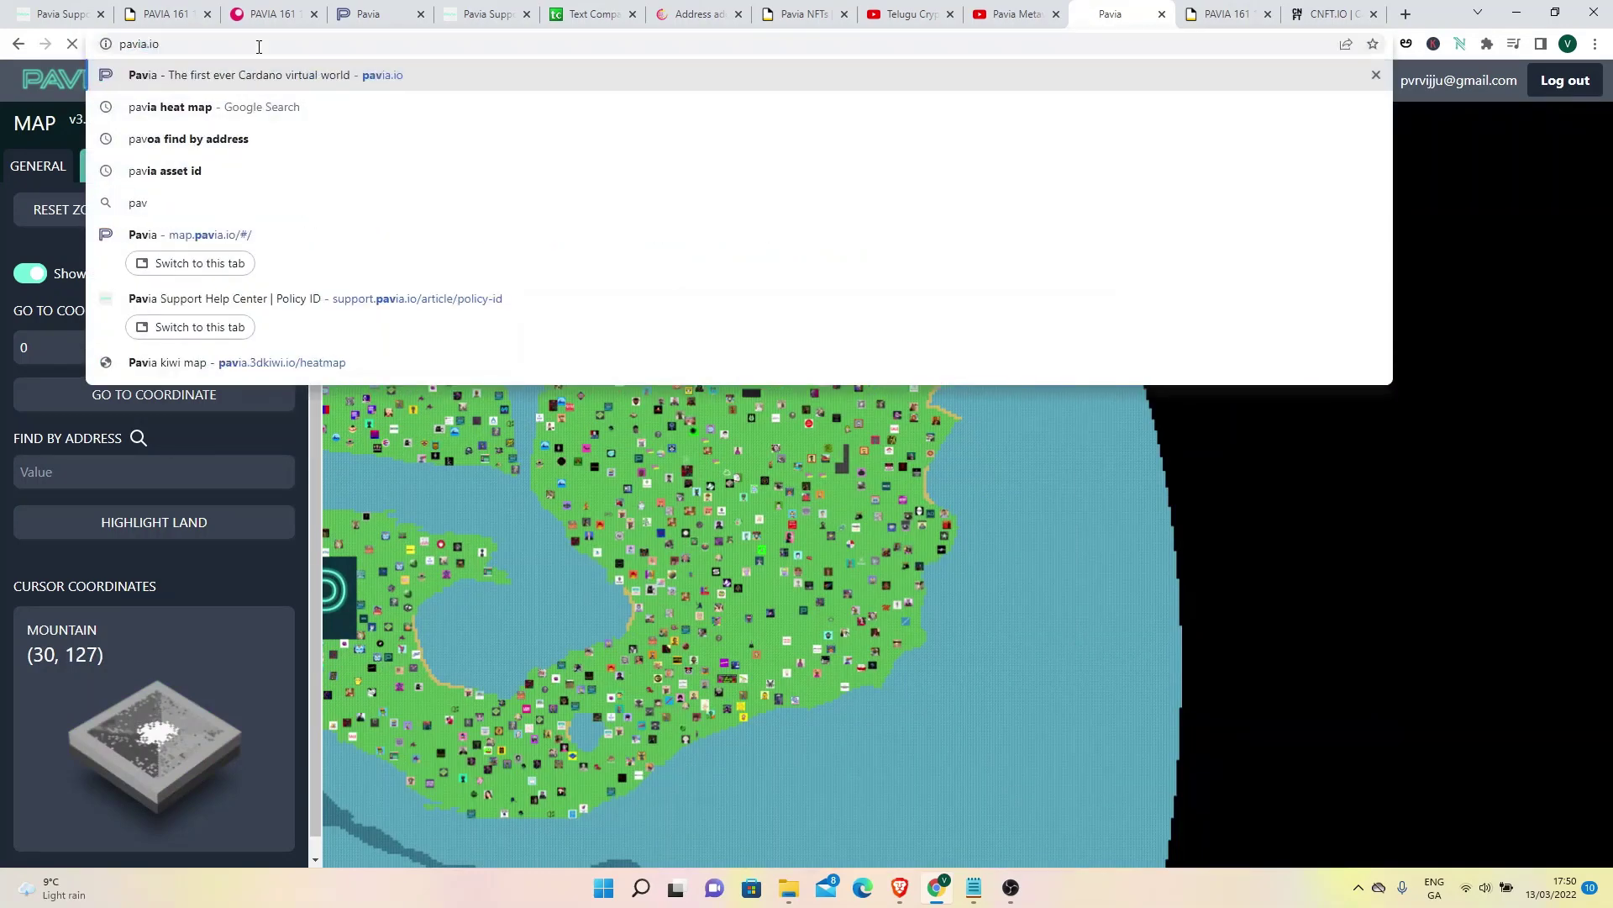
key("Return")
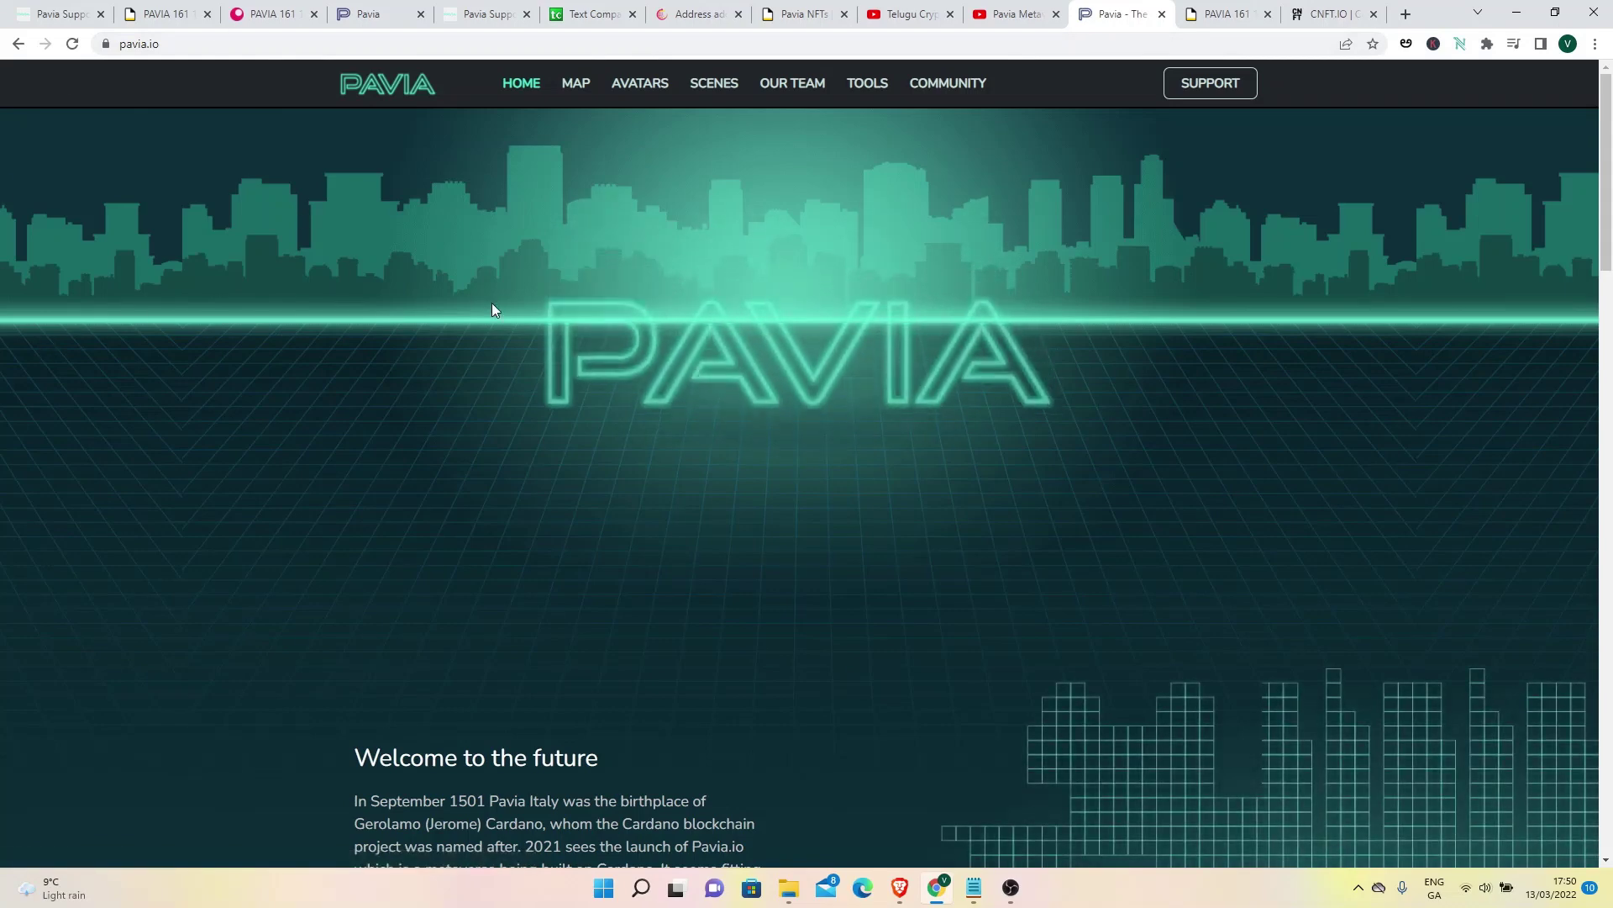
scroll(1121, 393, "down", 3)
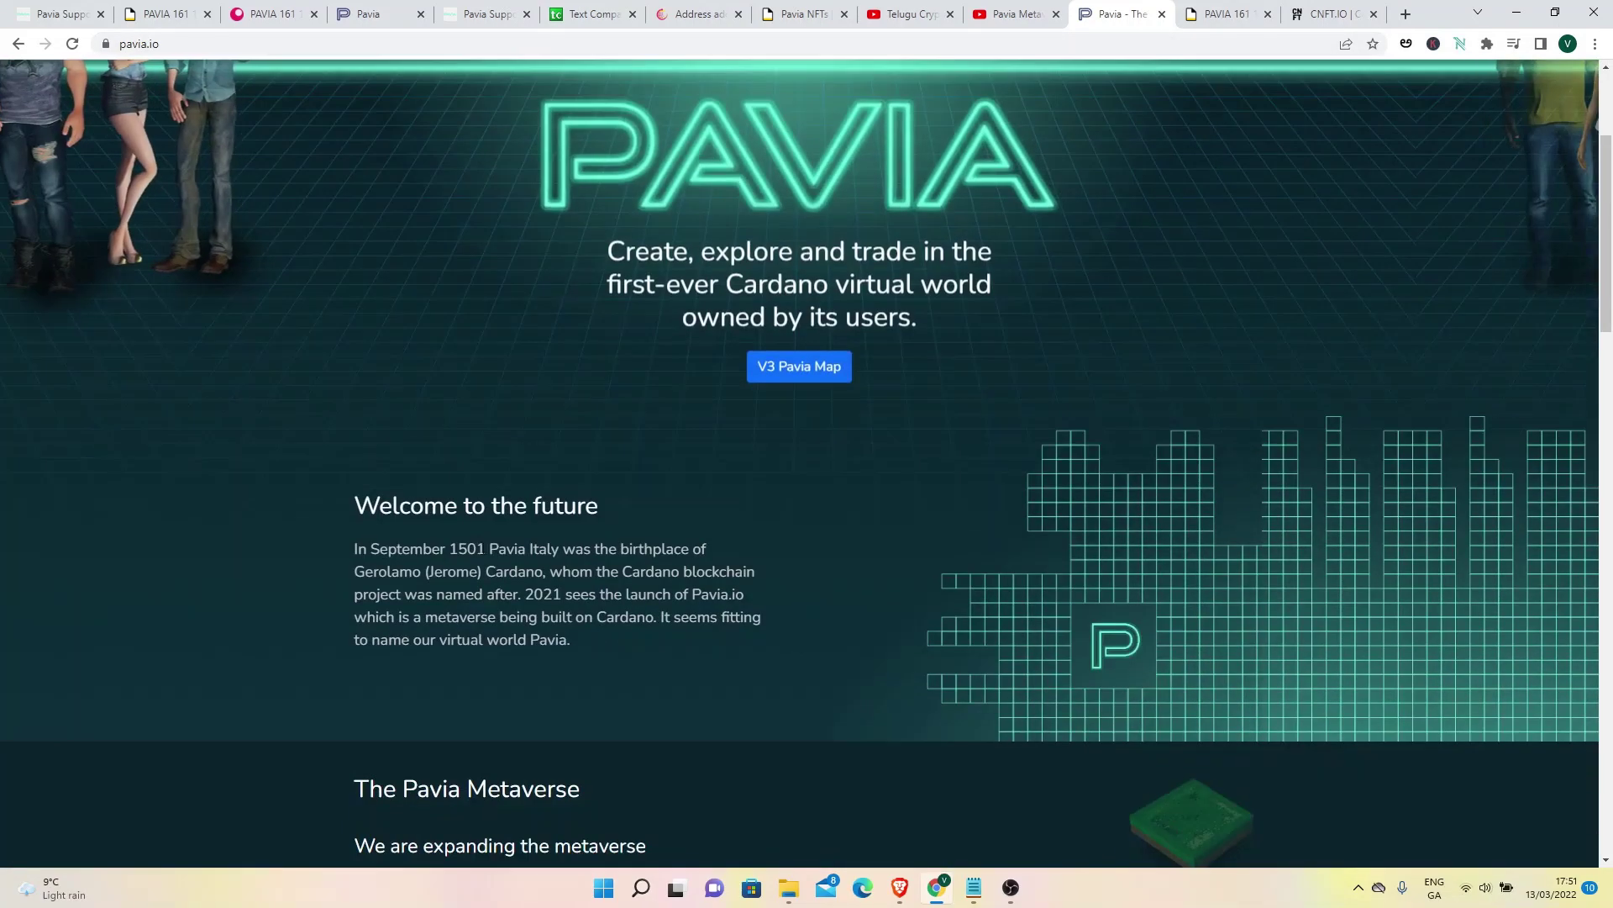
scroll(1130, 278, "up", 3)
scroll(1130, 278, "down", 1)
scroll(770, 494, "down", 2)
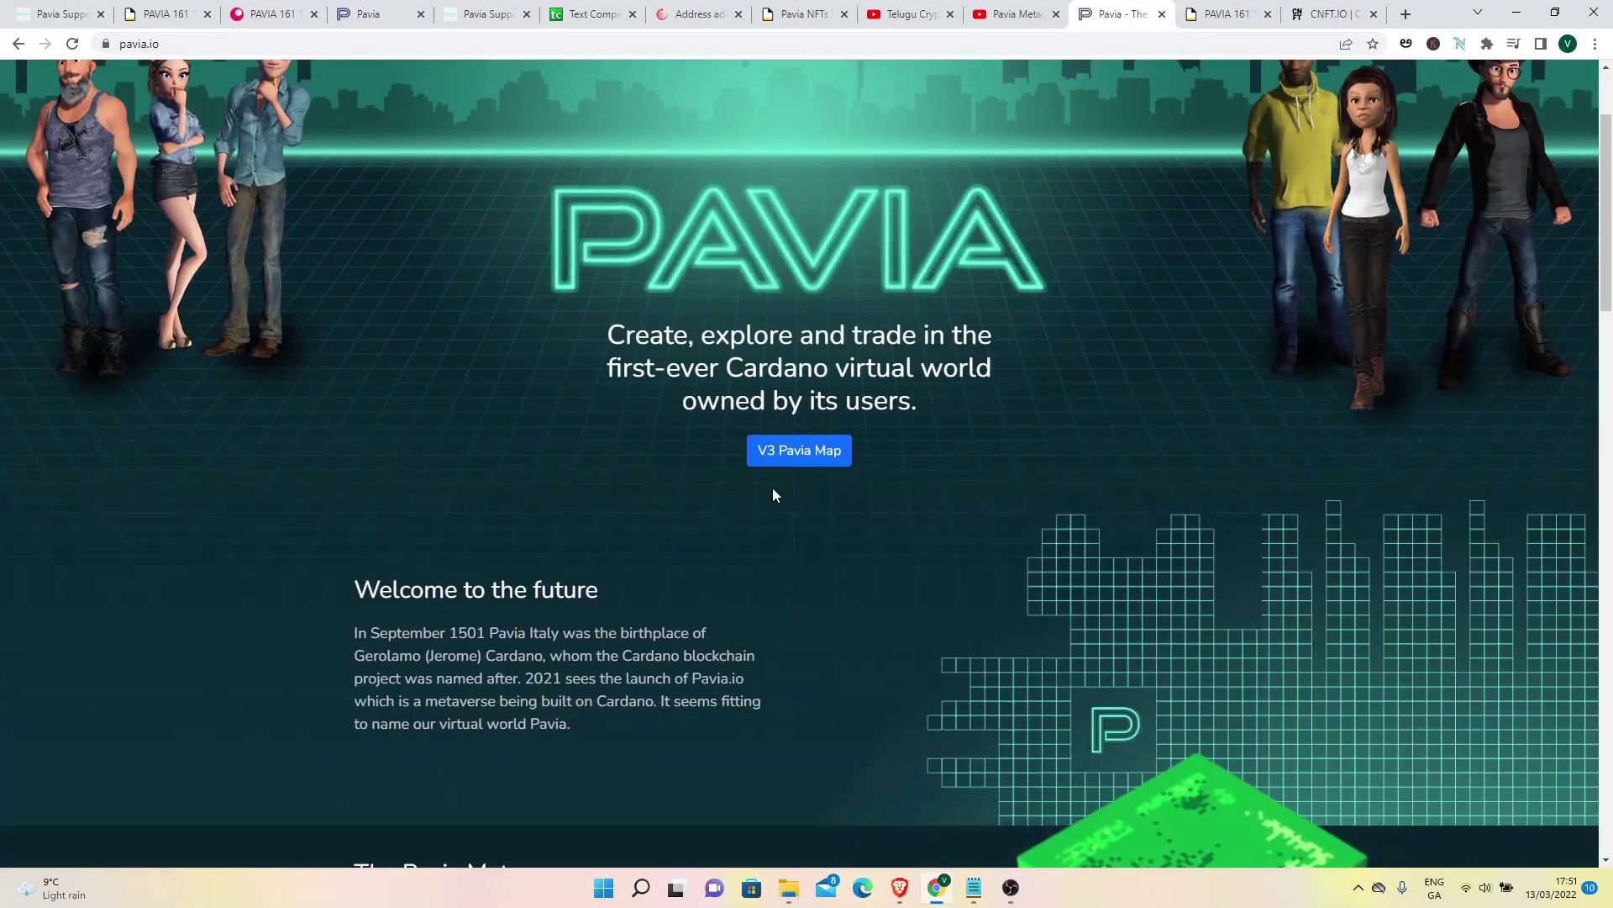
scroll(792, 270, "up", 2)
scroll(752, 512, "down", 3)
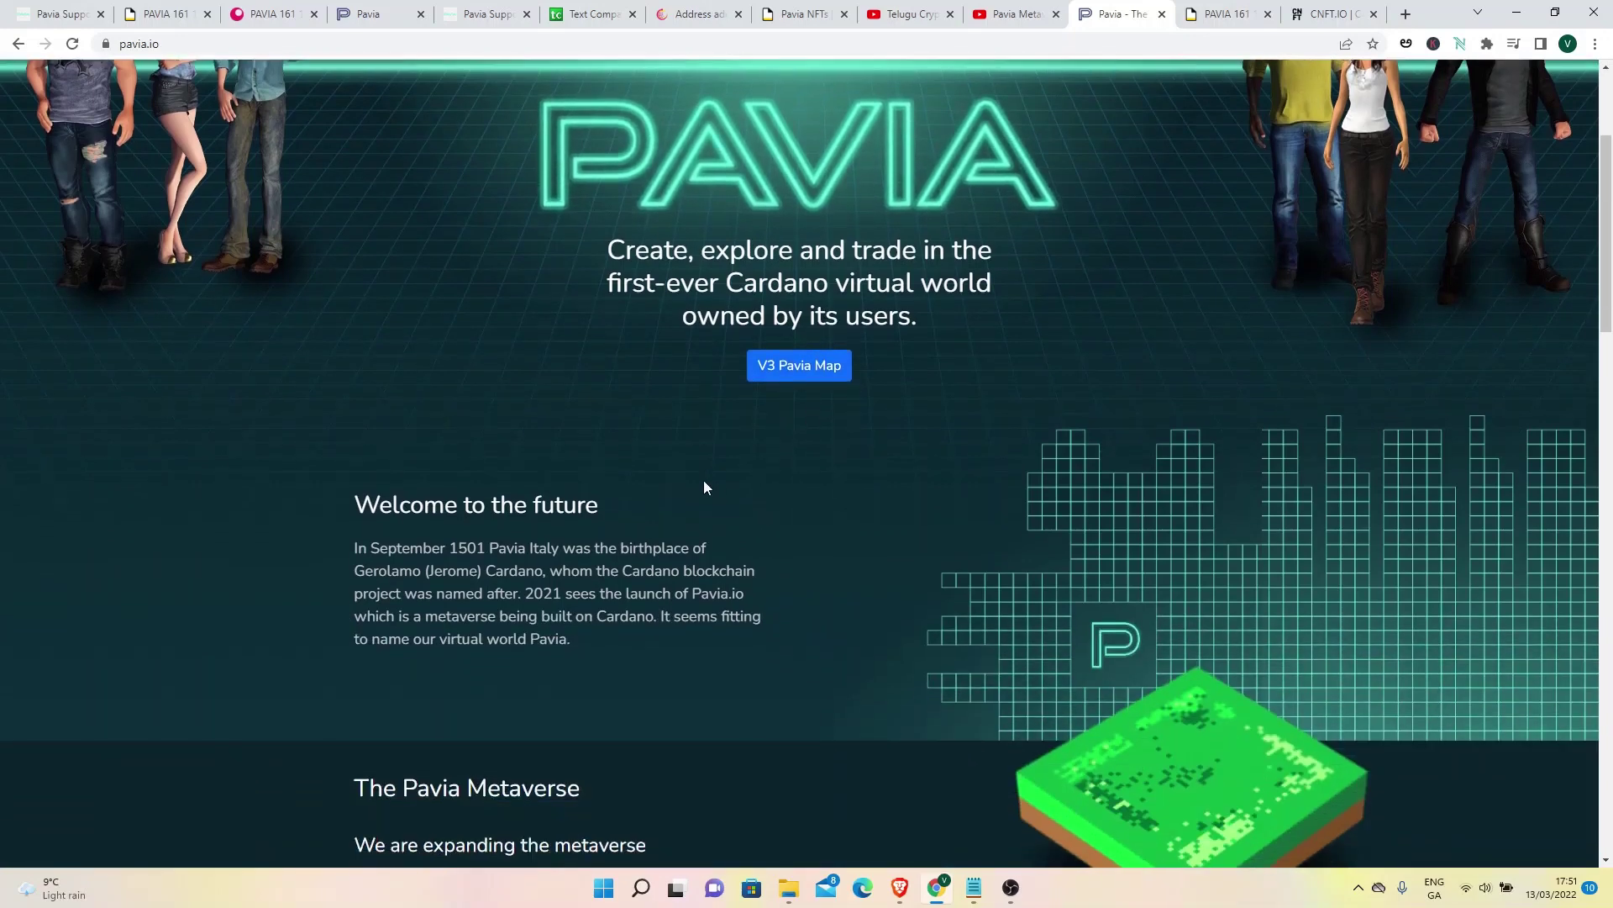
scroll(704, 481, "down", 4)
Glance at the Pavia YouTube video, then open the V3 Pavia Map from the home page
left_click(1007, 29)
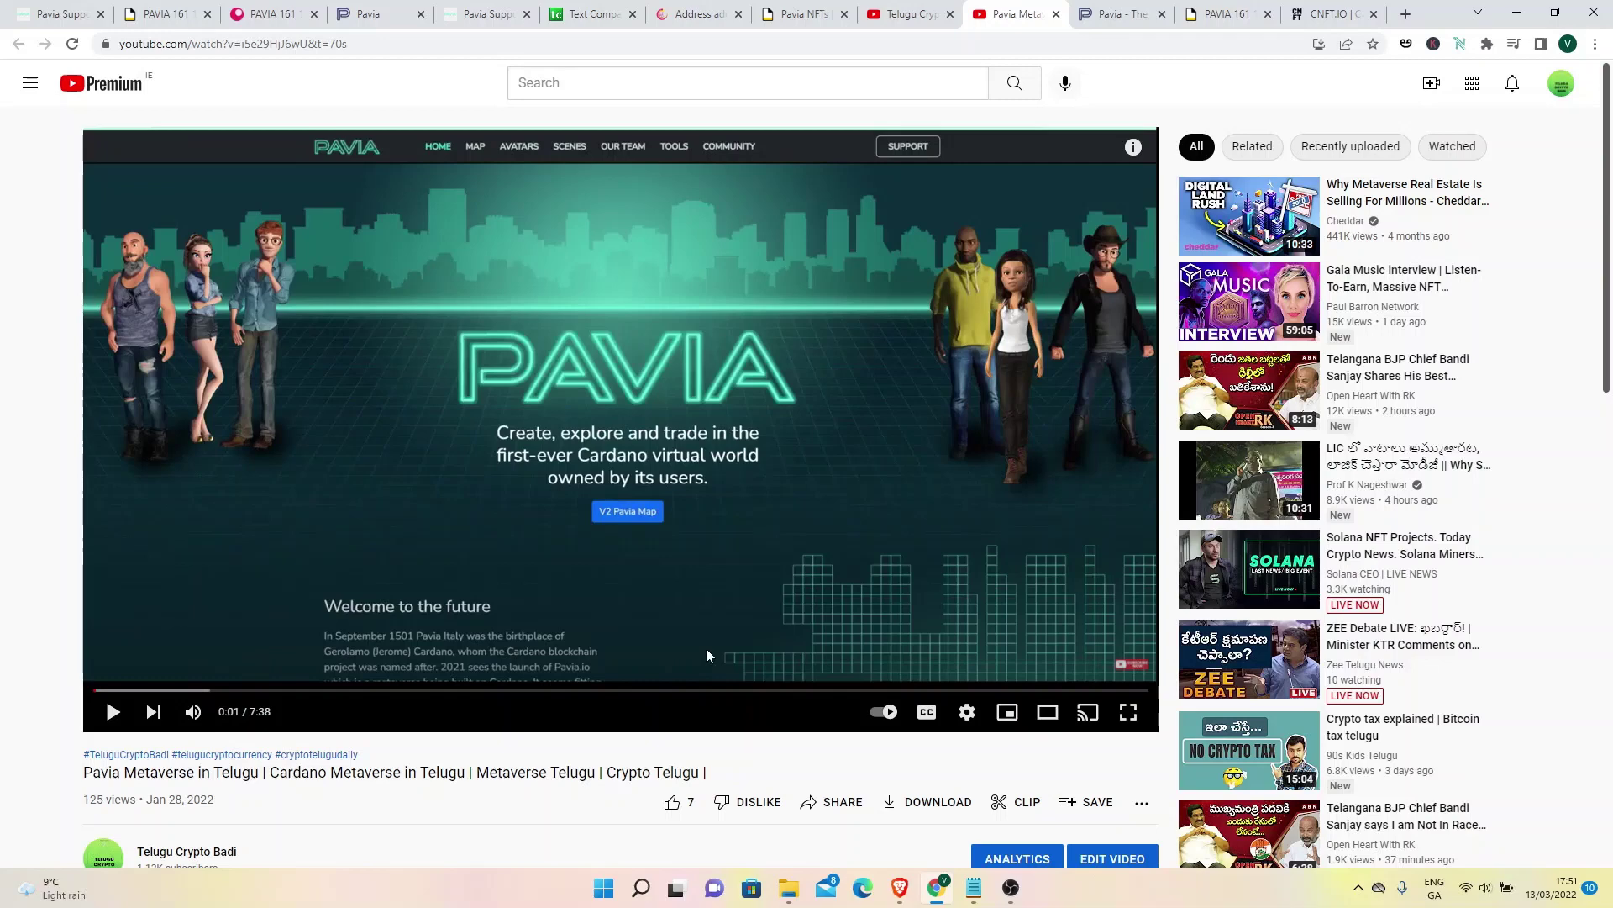
left_click(1098, 10)
scroll(417, 350, "up", 6)
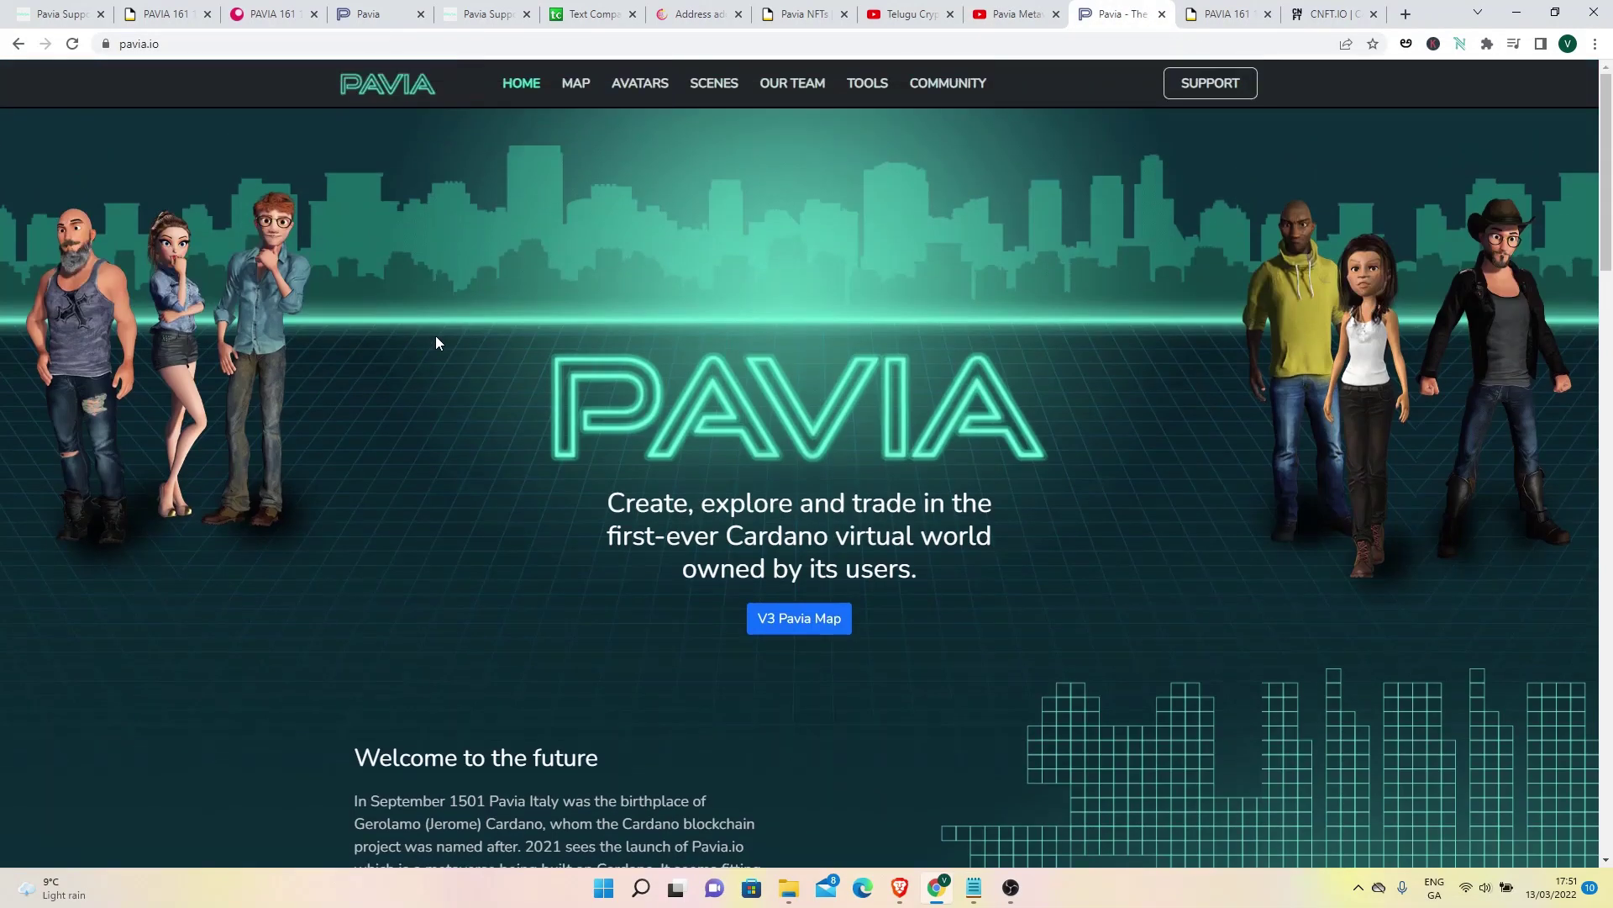
left_click(578, 101)
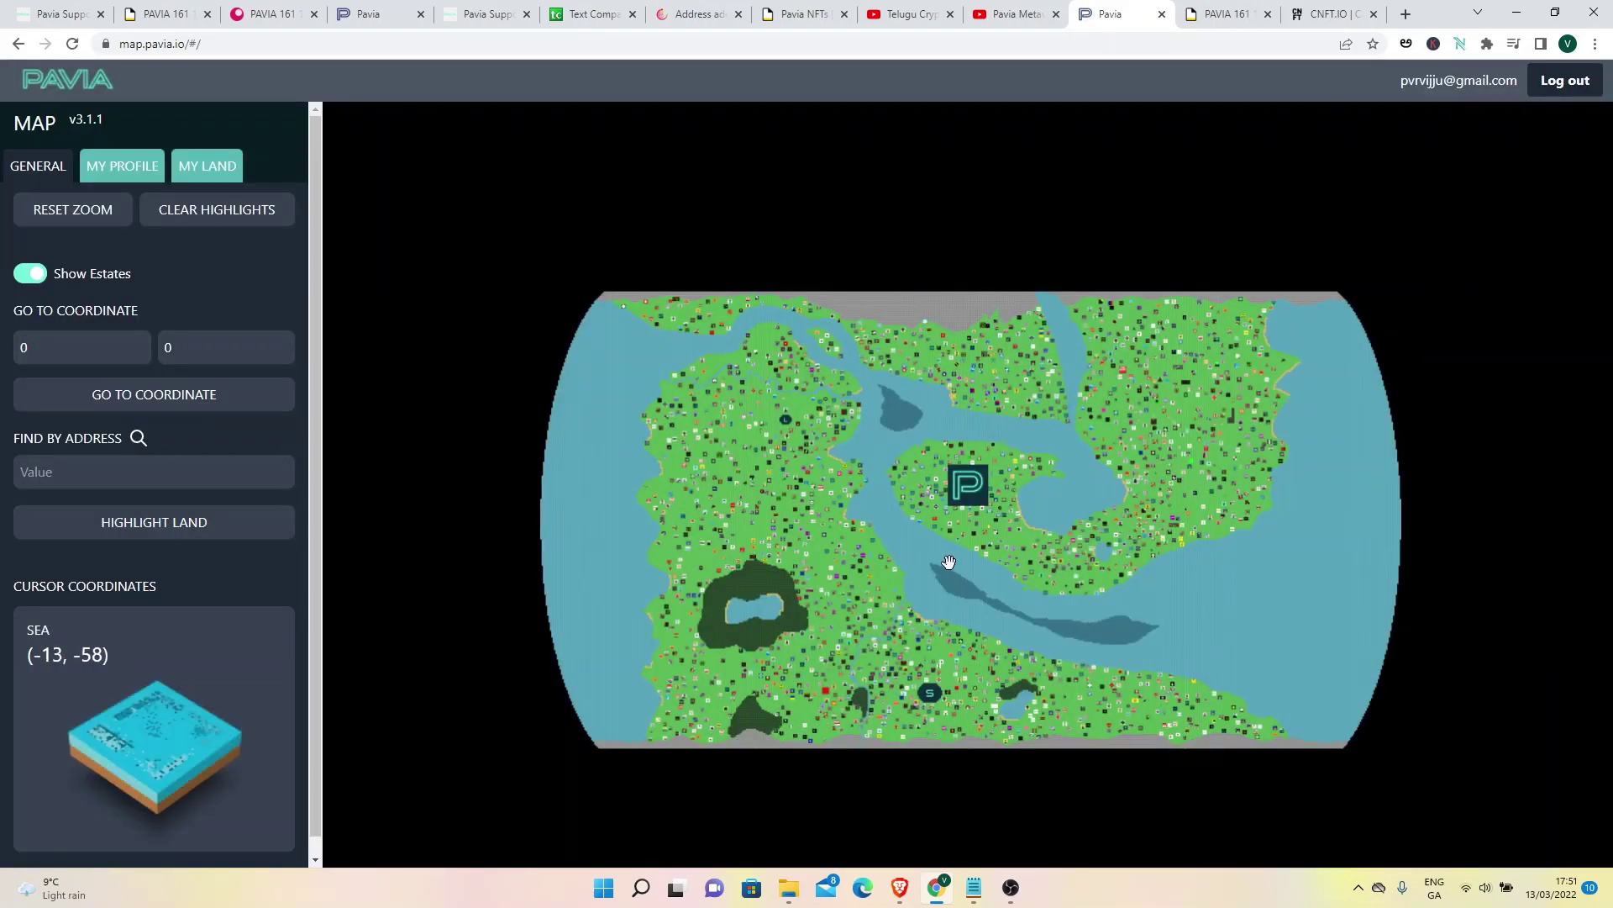
Try jumping the map to coordinate 100, 200, which is out of range
scroll(1294, 386, "up", 3)
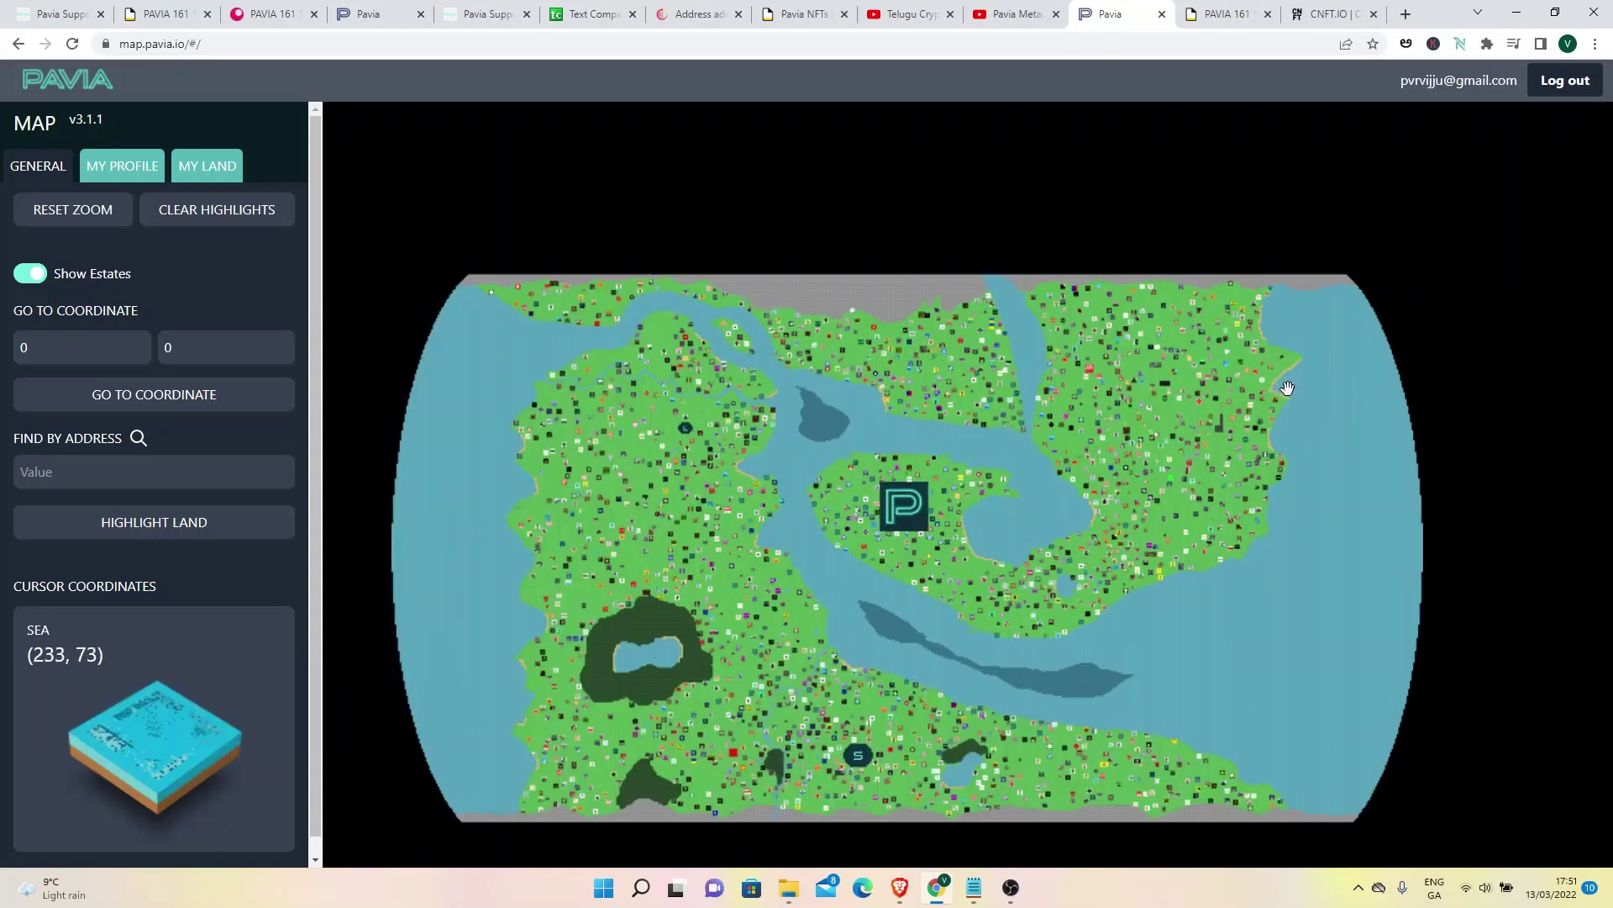
scroll(1259, 361, "up", 3)
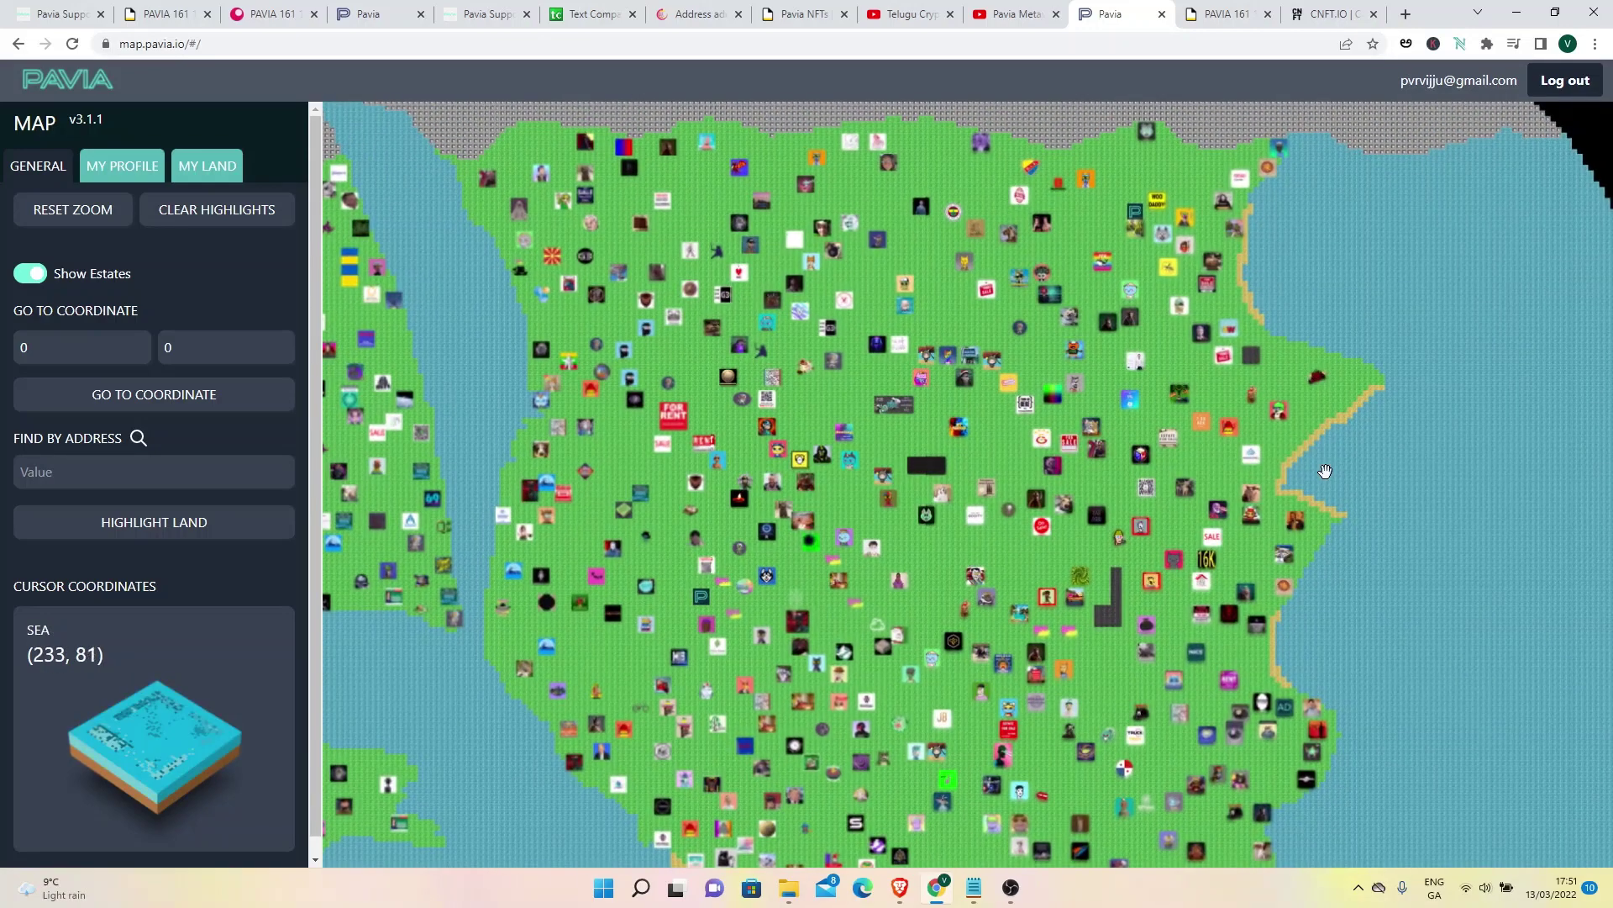
scroll(1263, 426, "down", 5)
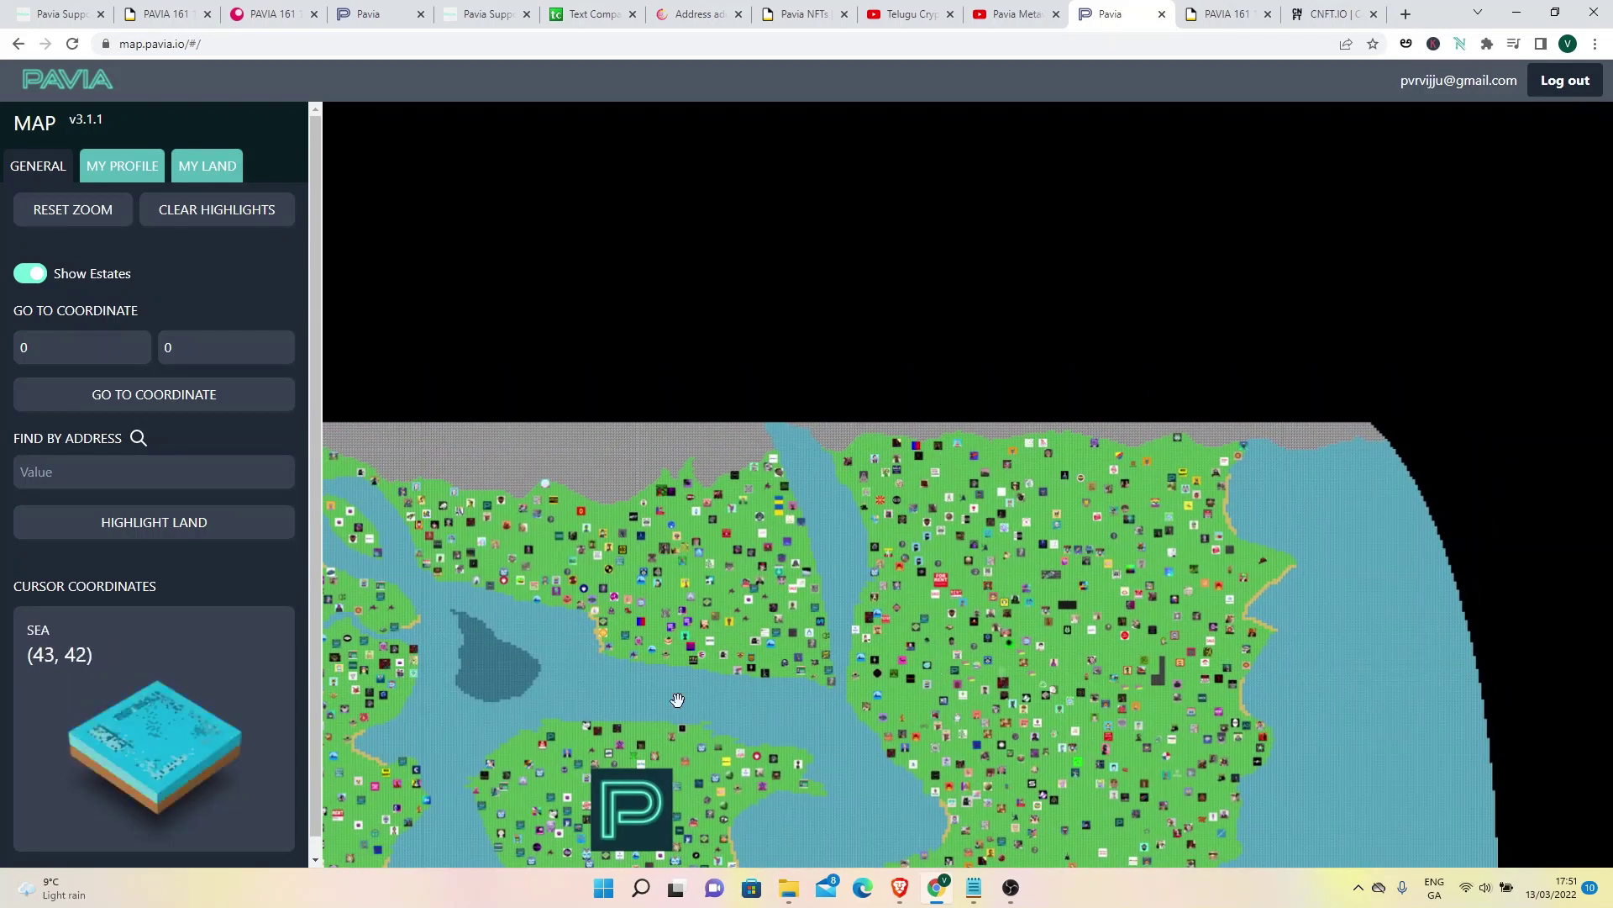
left_click(68, 347)
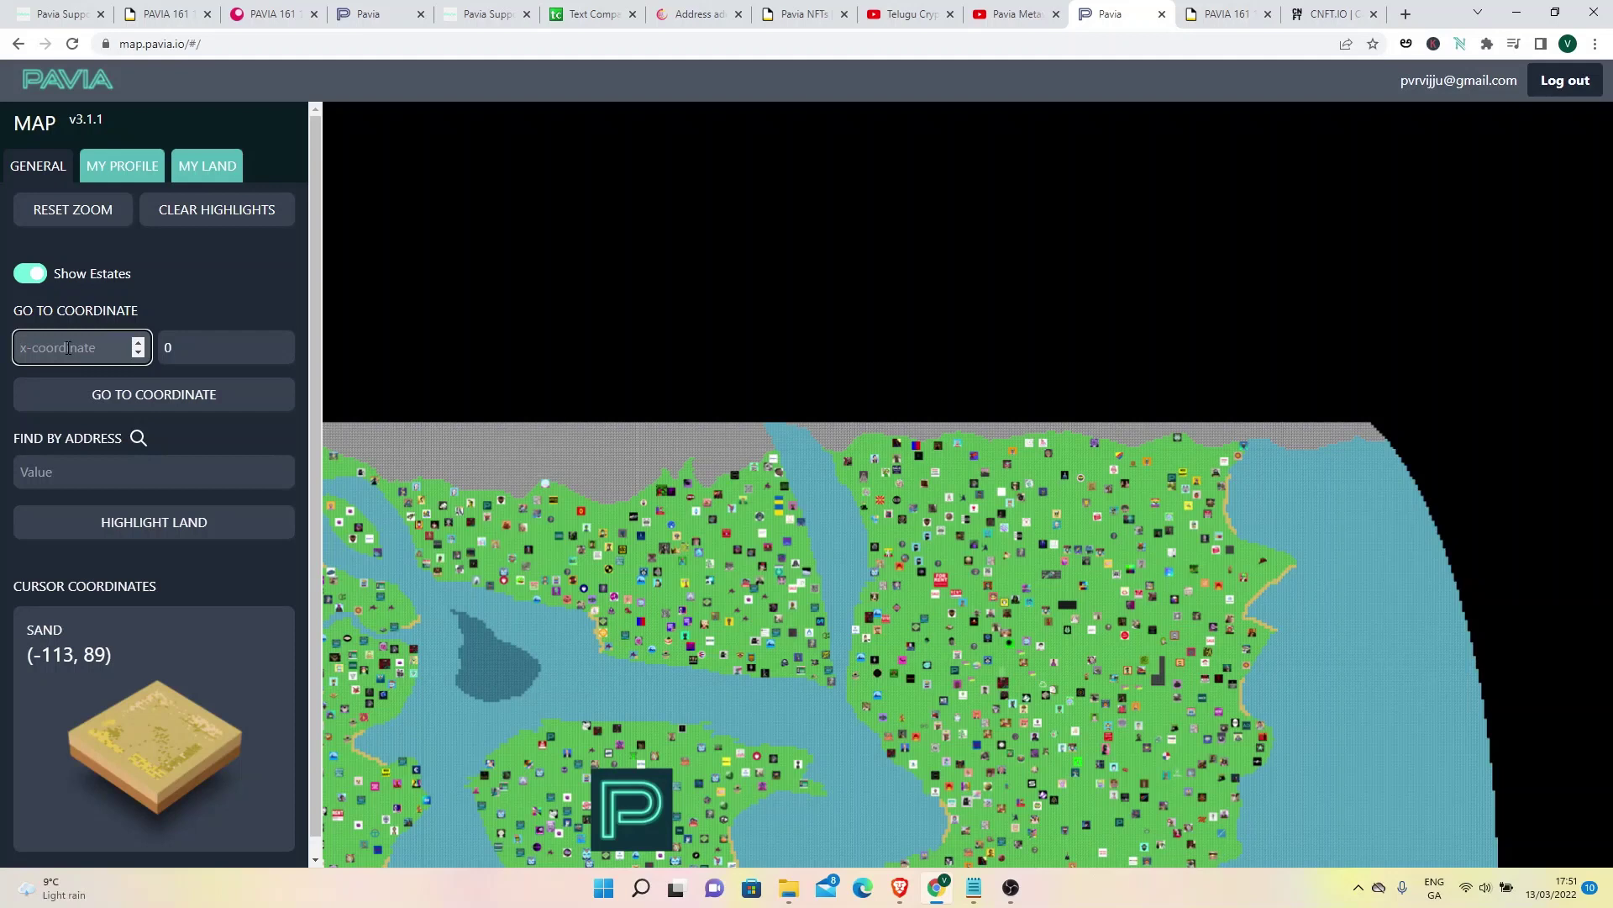
key("Tab")
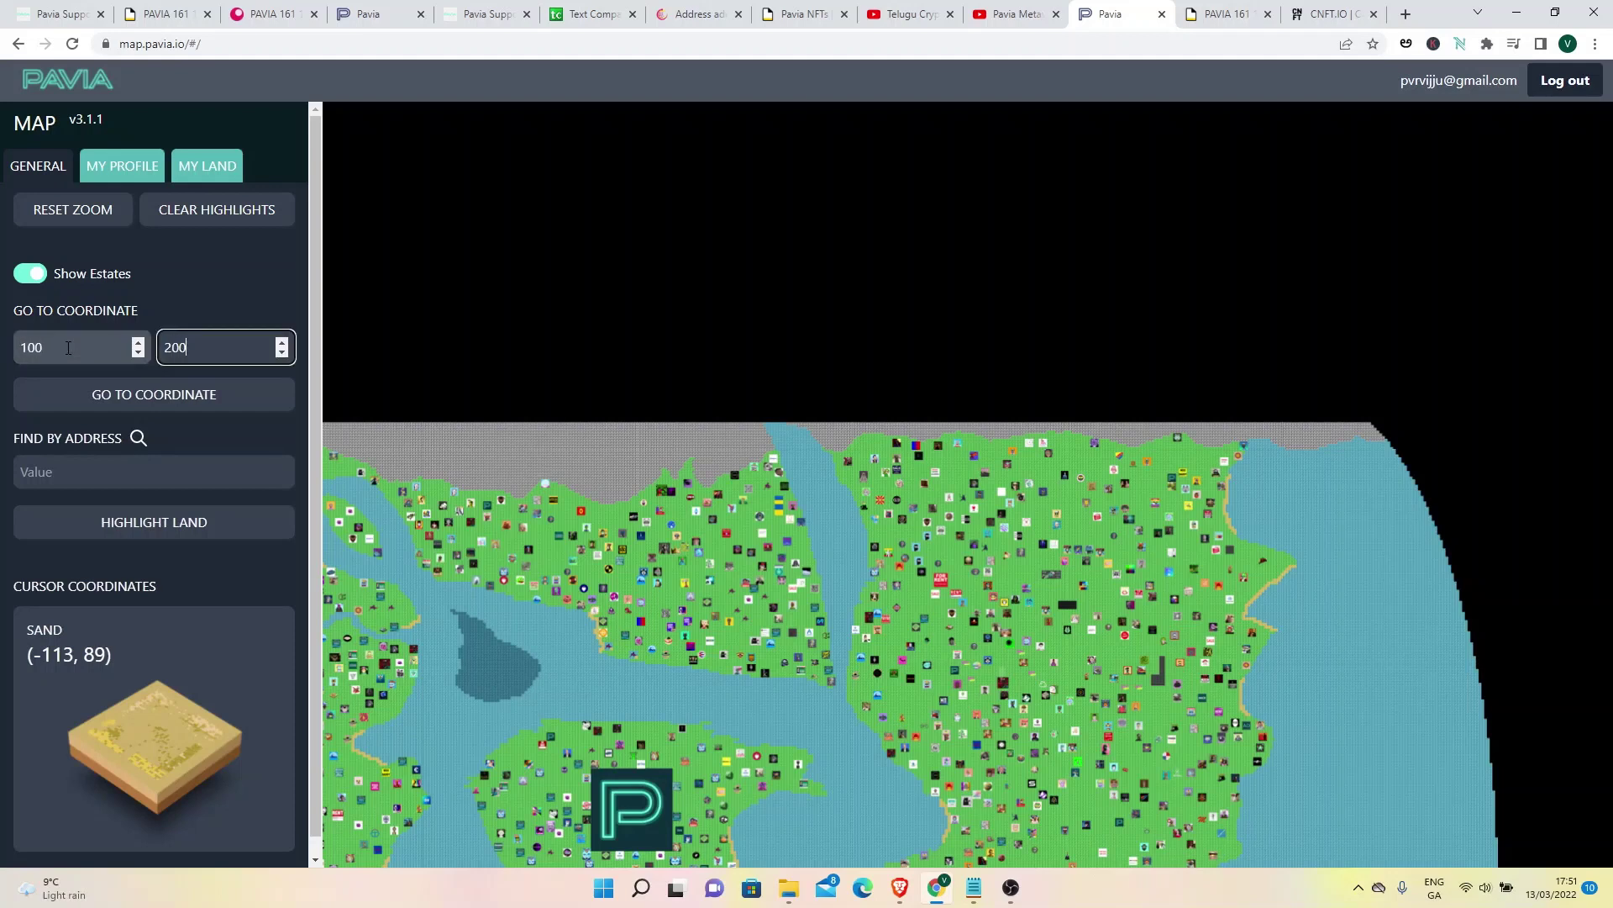
type("200")
left_click(110, 394)
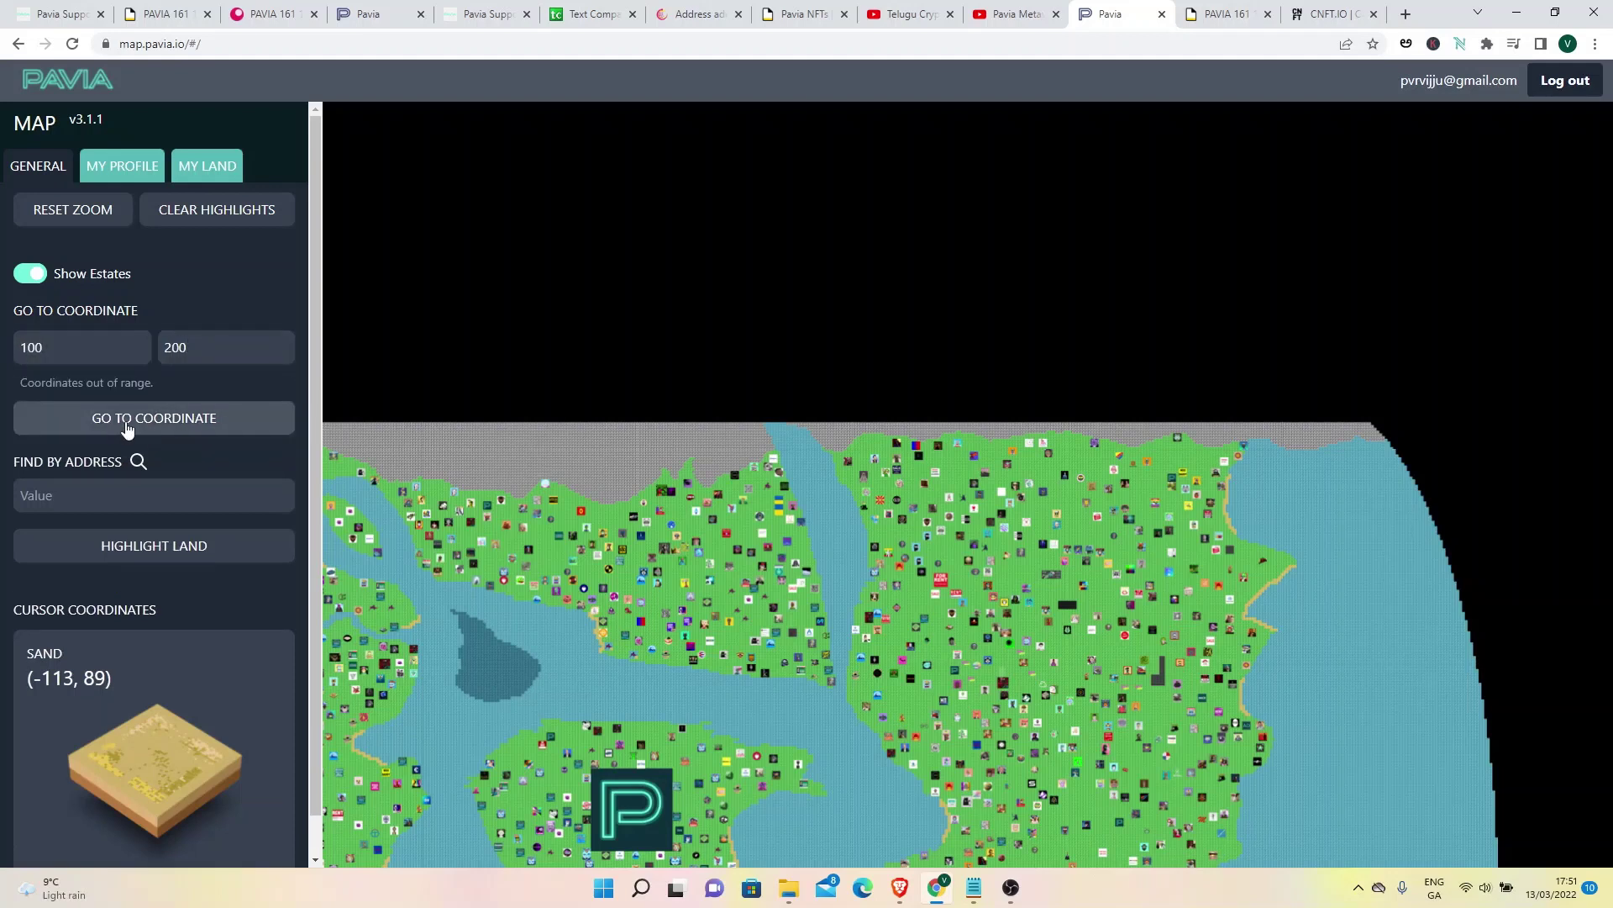
Replace the coordinates with 161 and 41 and jump to that parcel
double_click(13, 356)
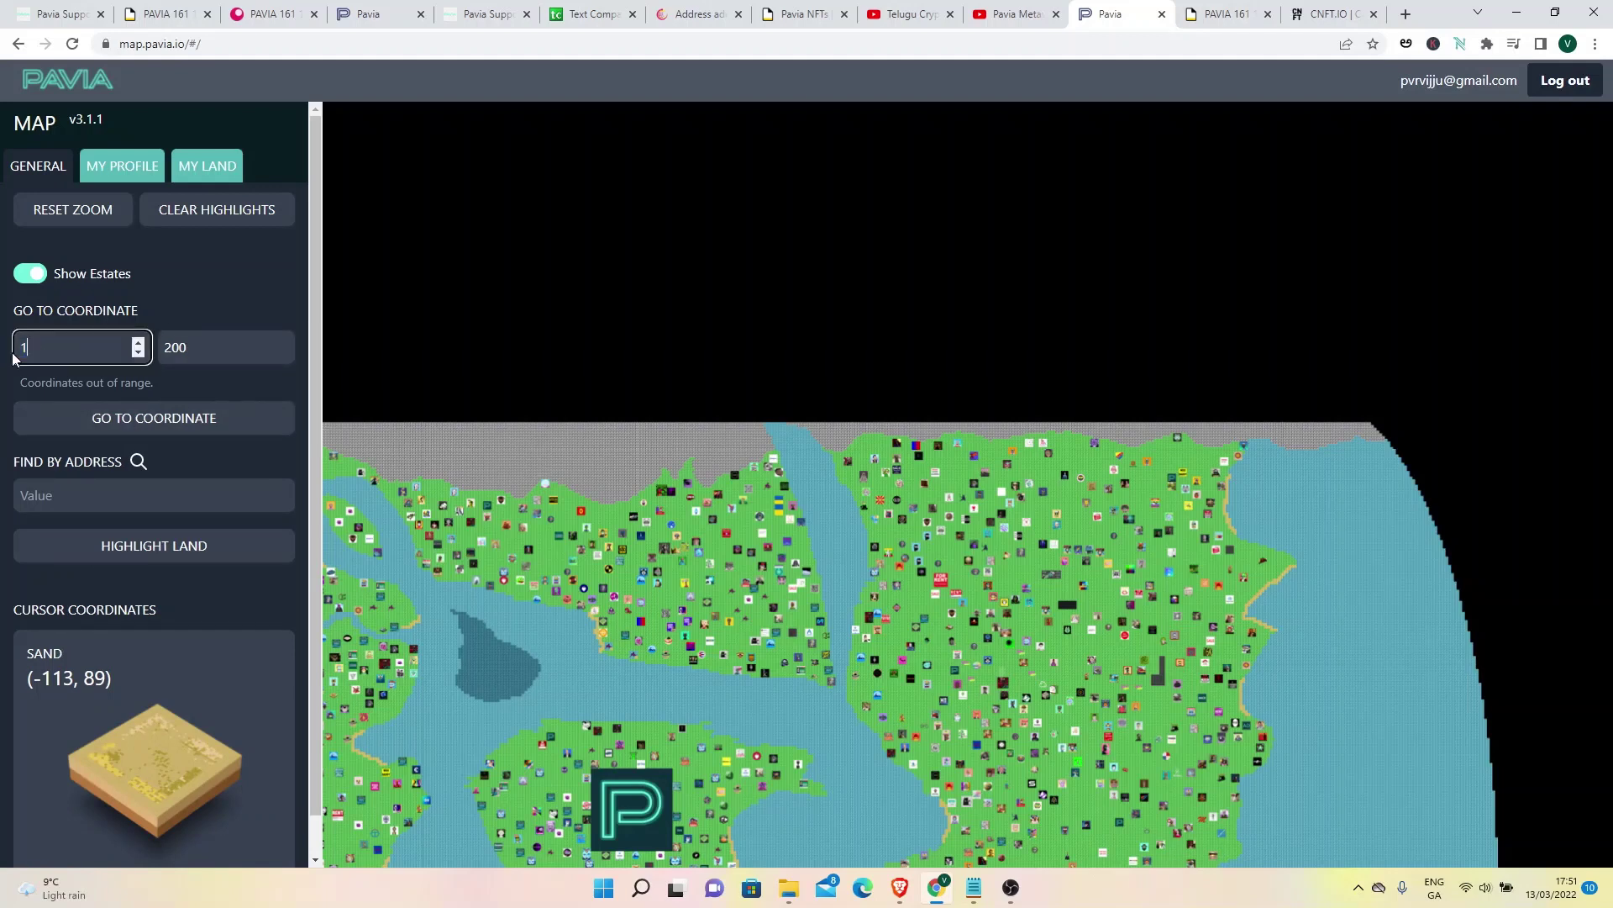
key("Tab")
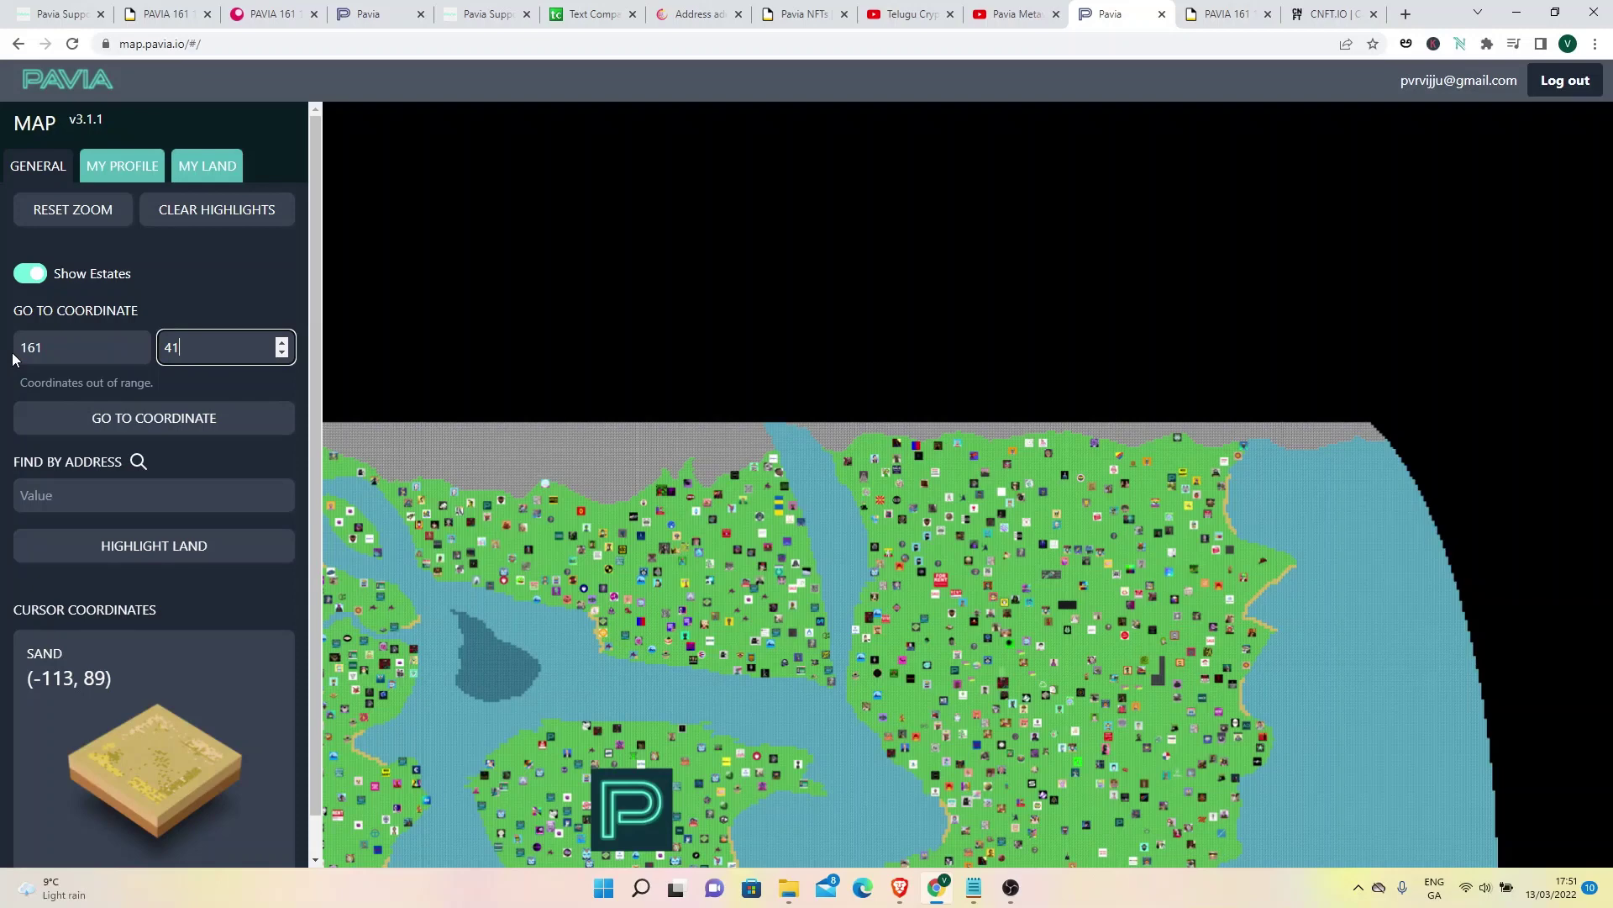
left_click(70, 425)
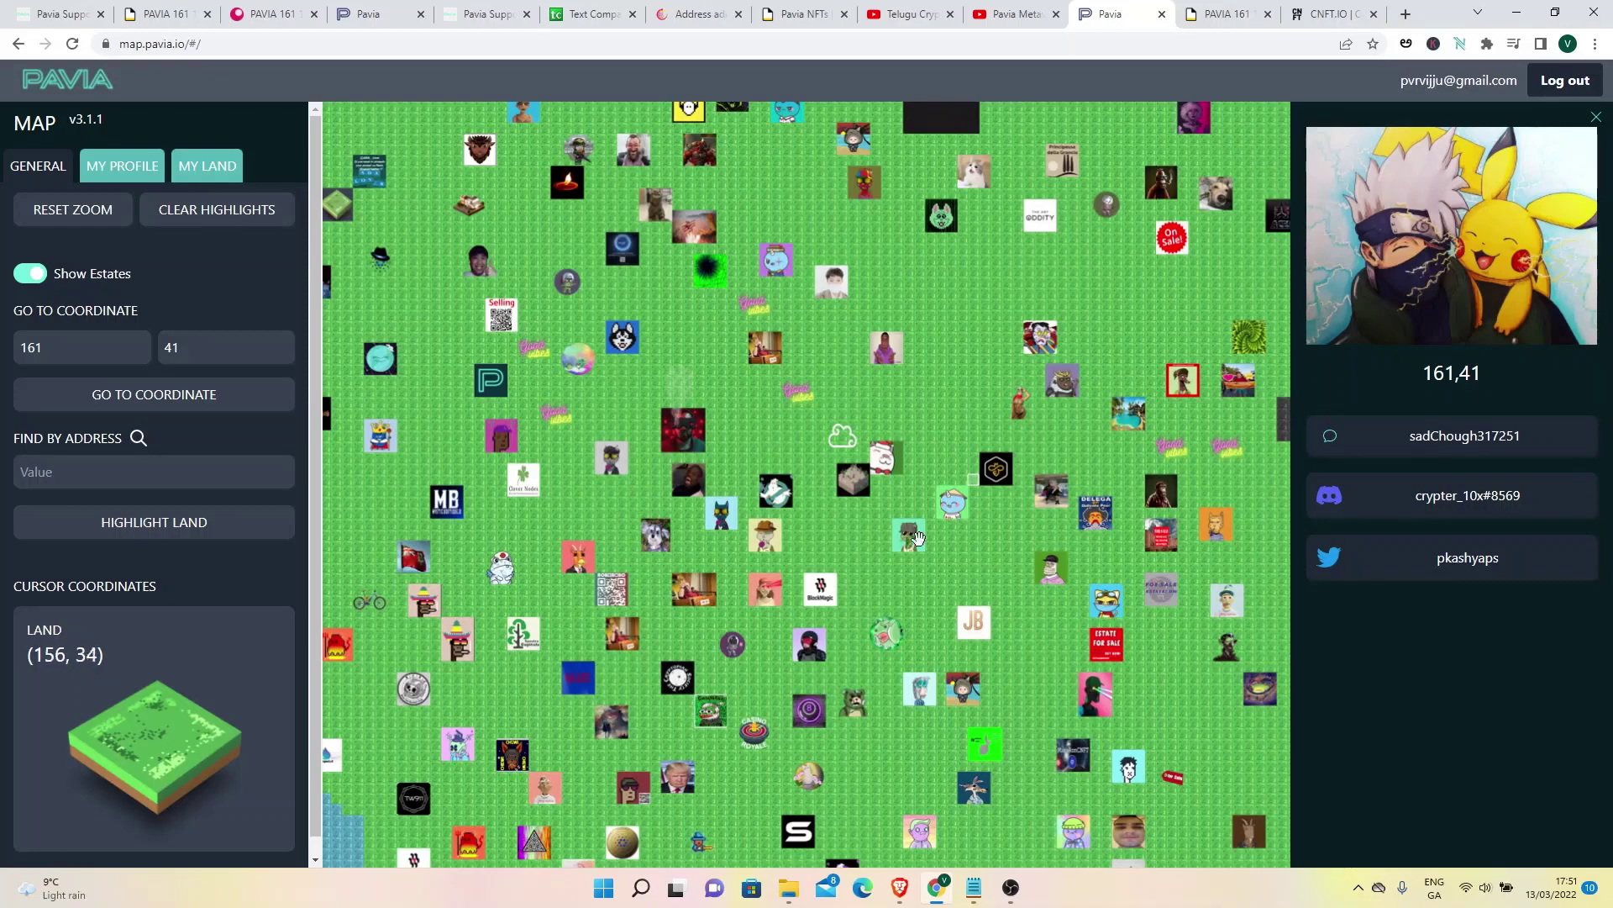
Jump to neighbouring parcel 161,42, then bring up the 161,129 tab and policy ID article
scroll(887, 339, "up", 3)
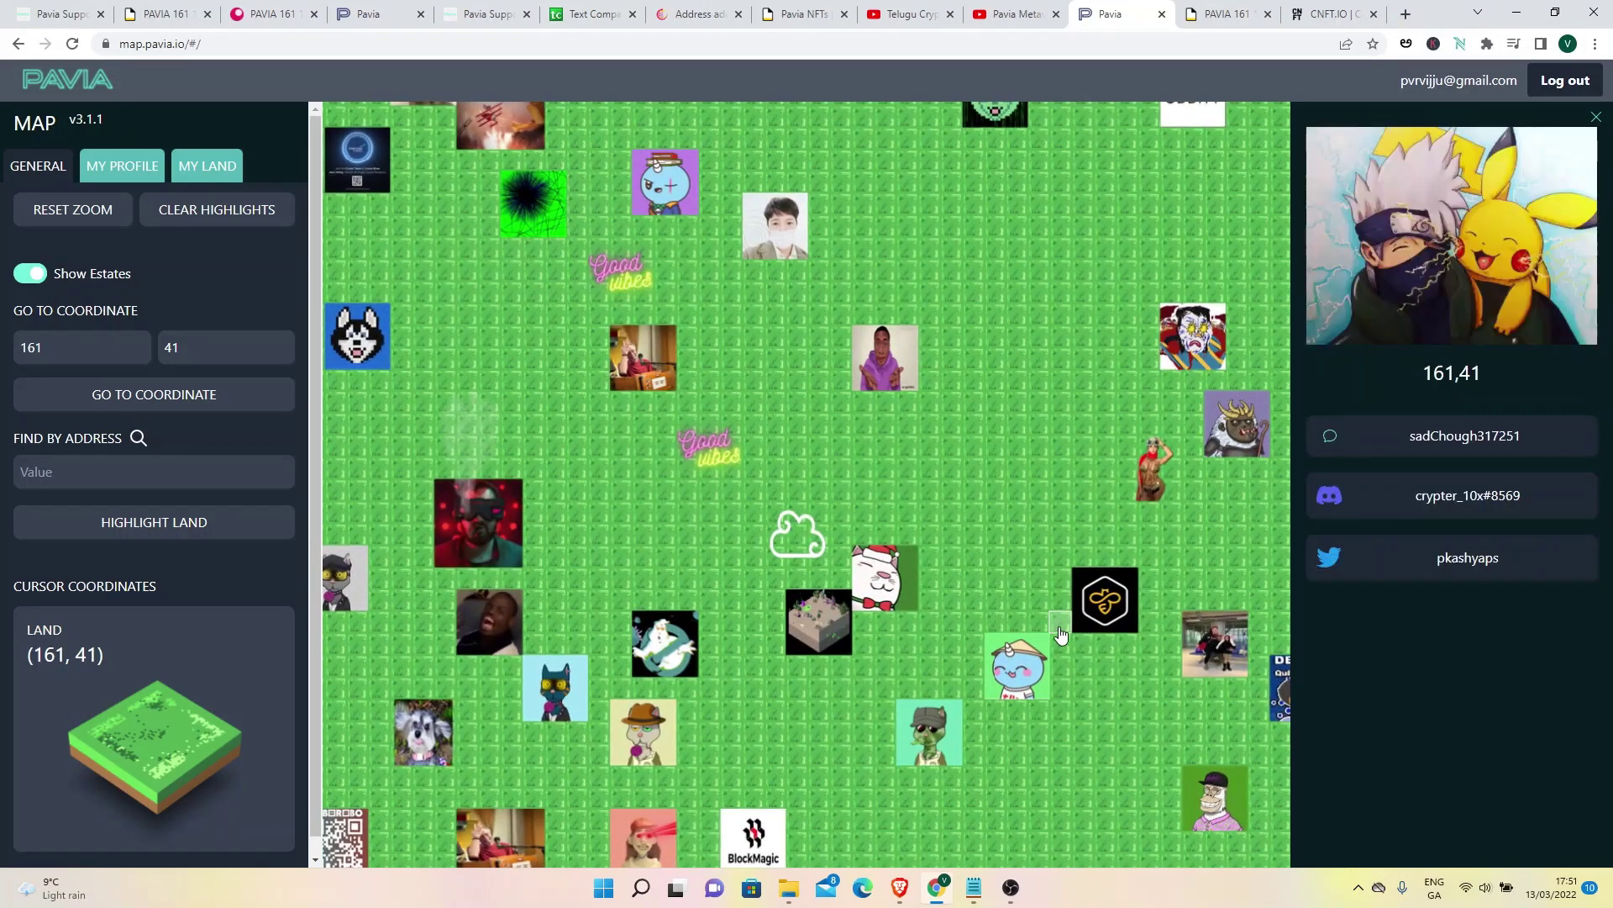
left_click(195, 353)
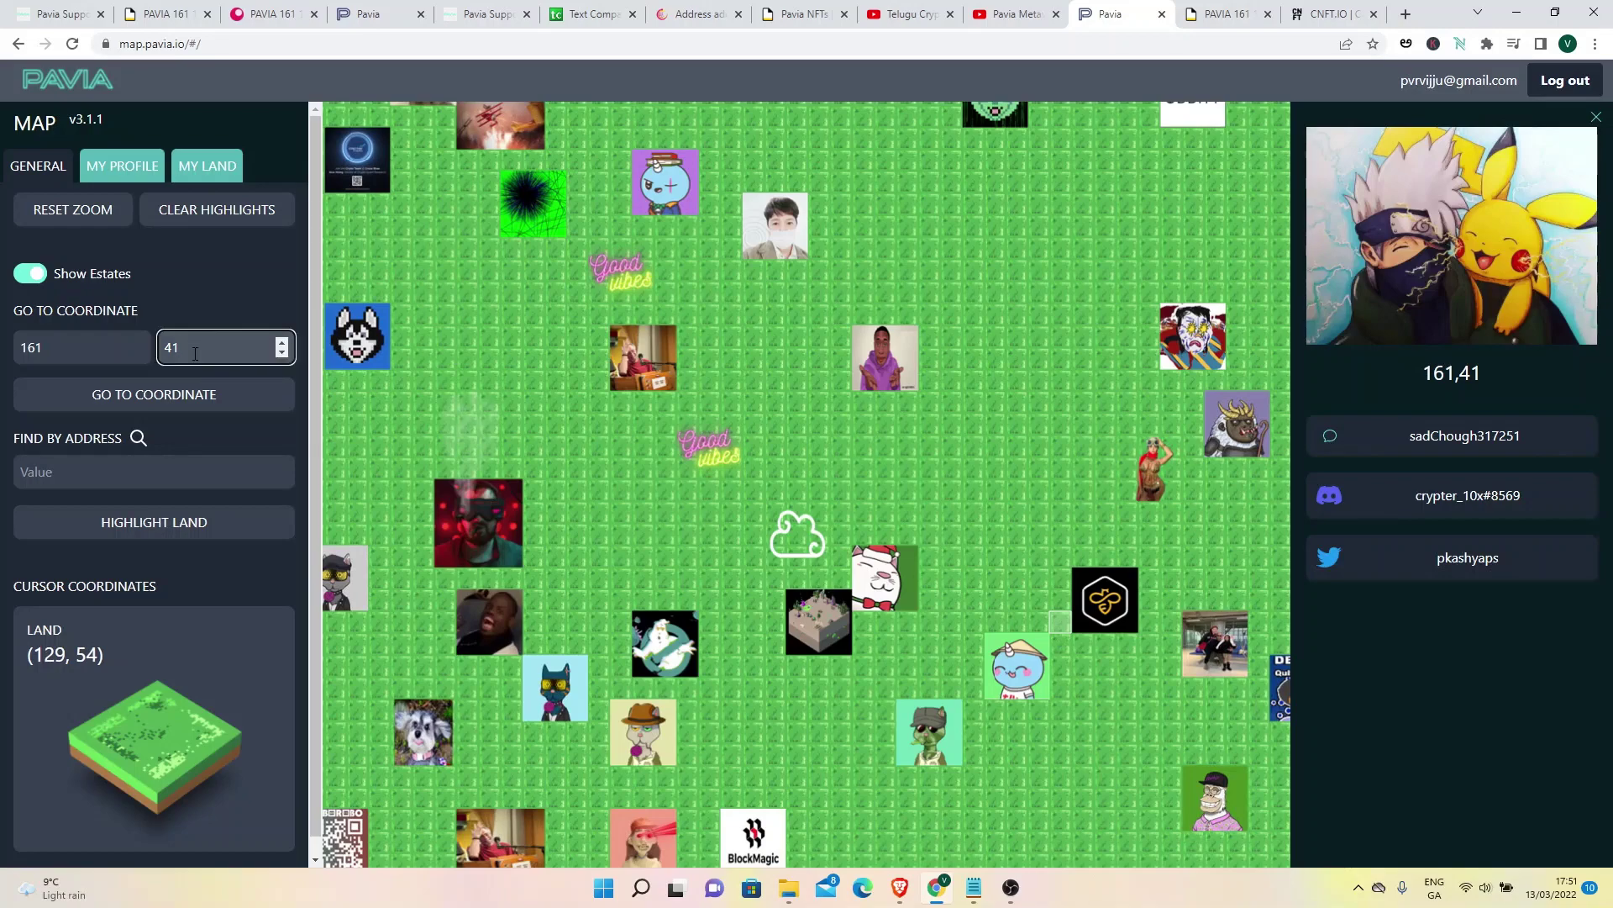
left_click(205, 394)
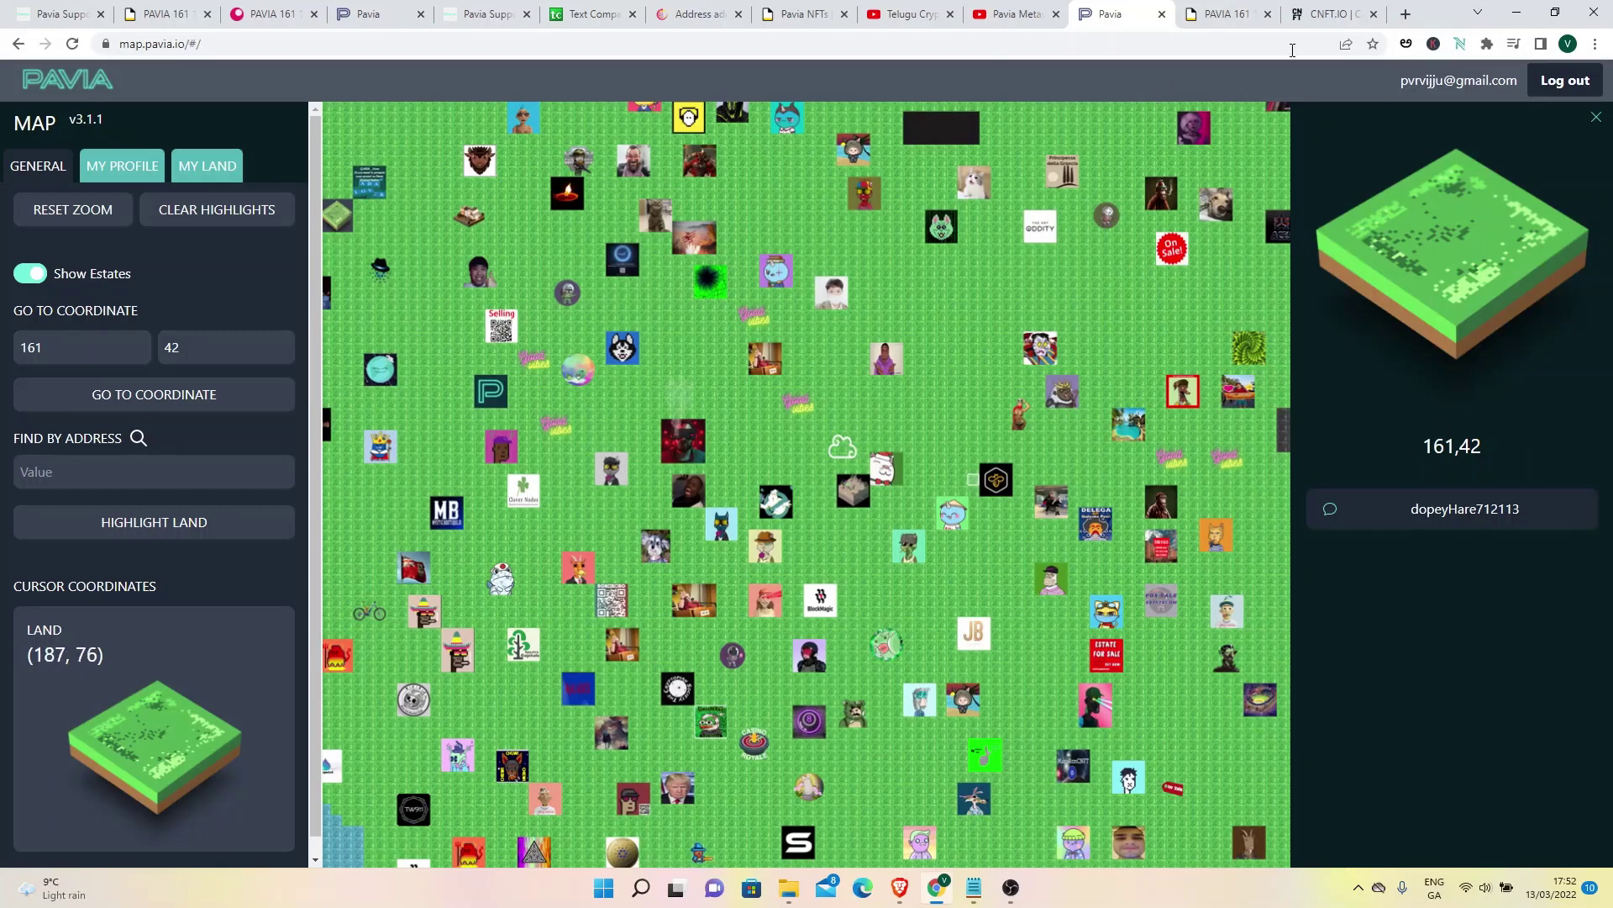
left_click(378, 14)
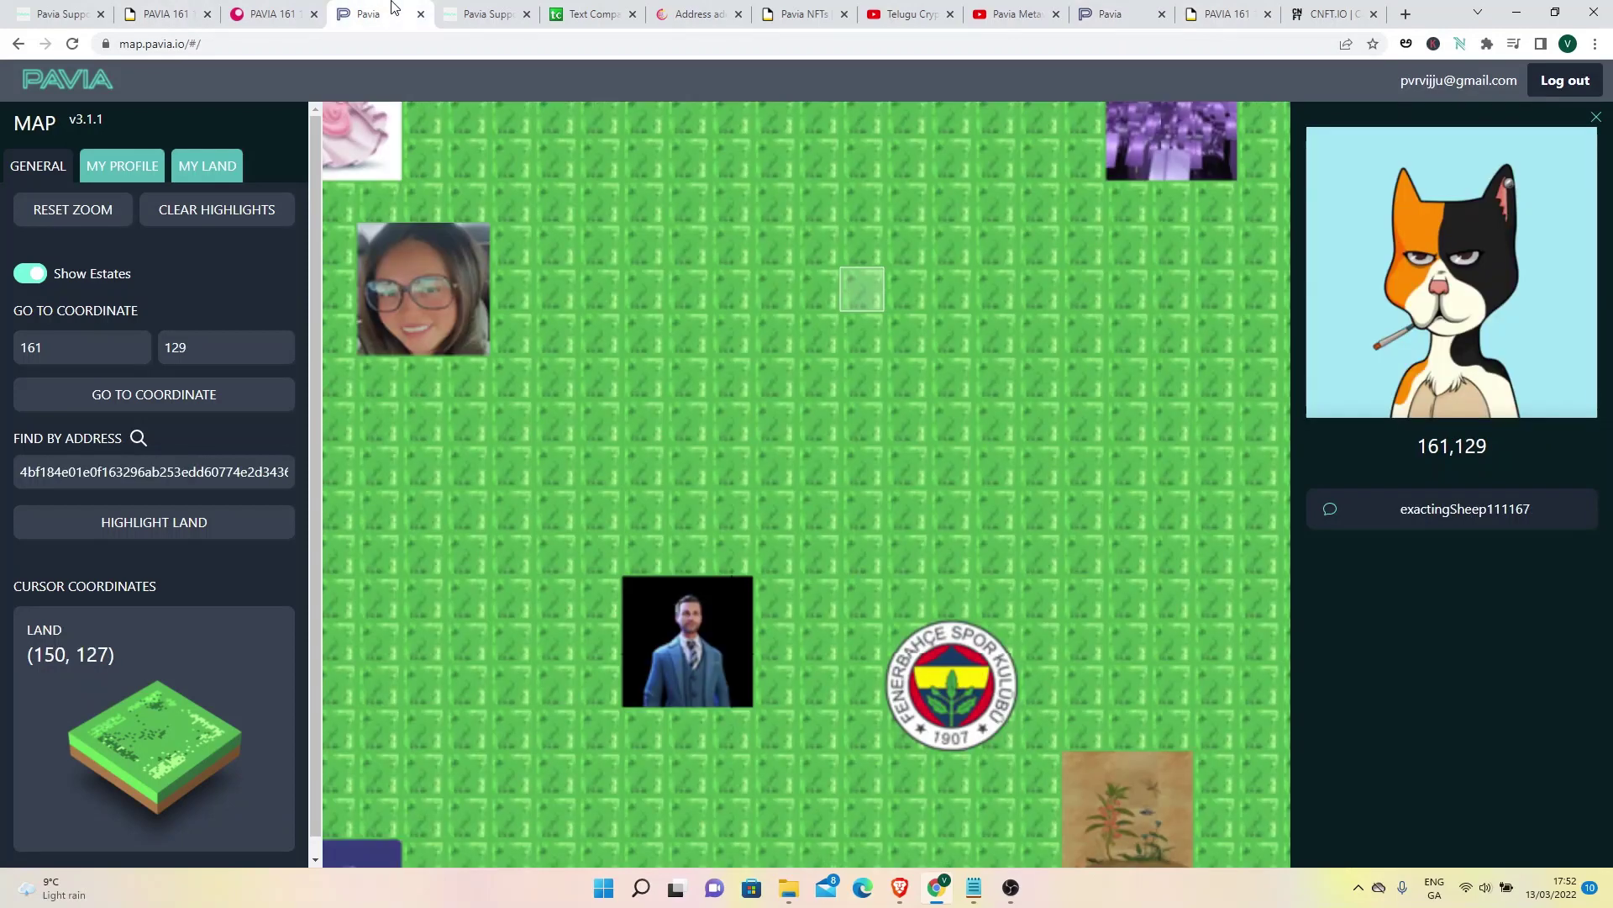
left_click(495, 14)
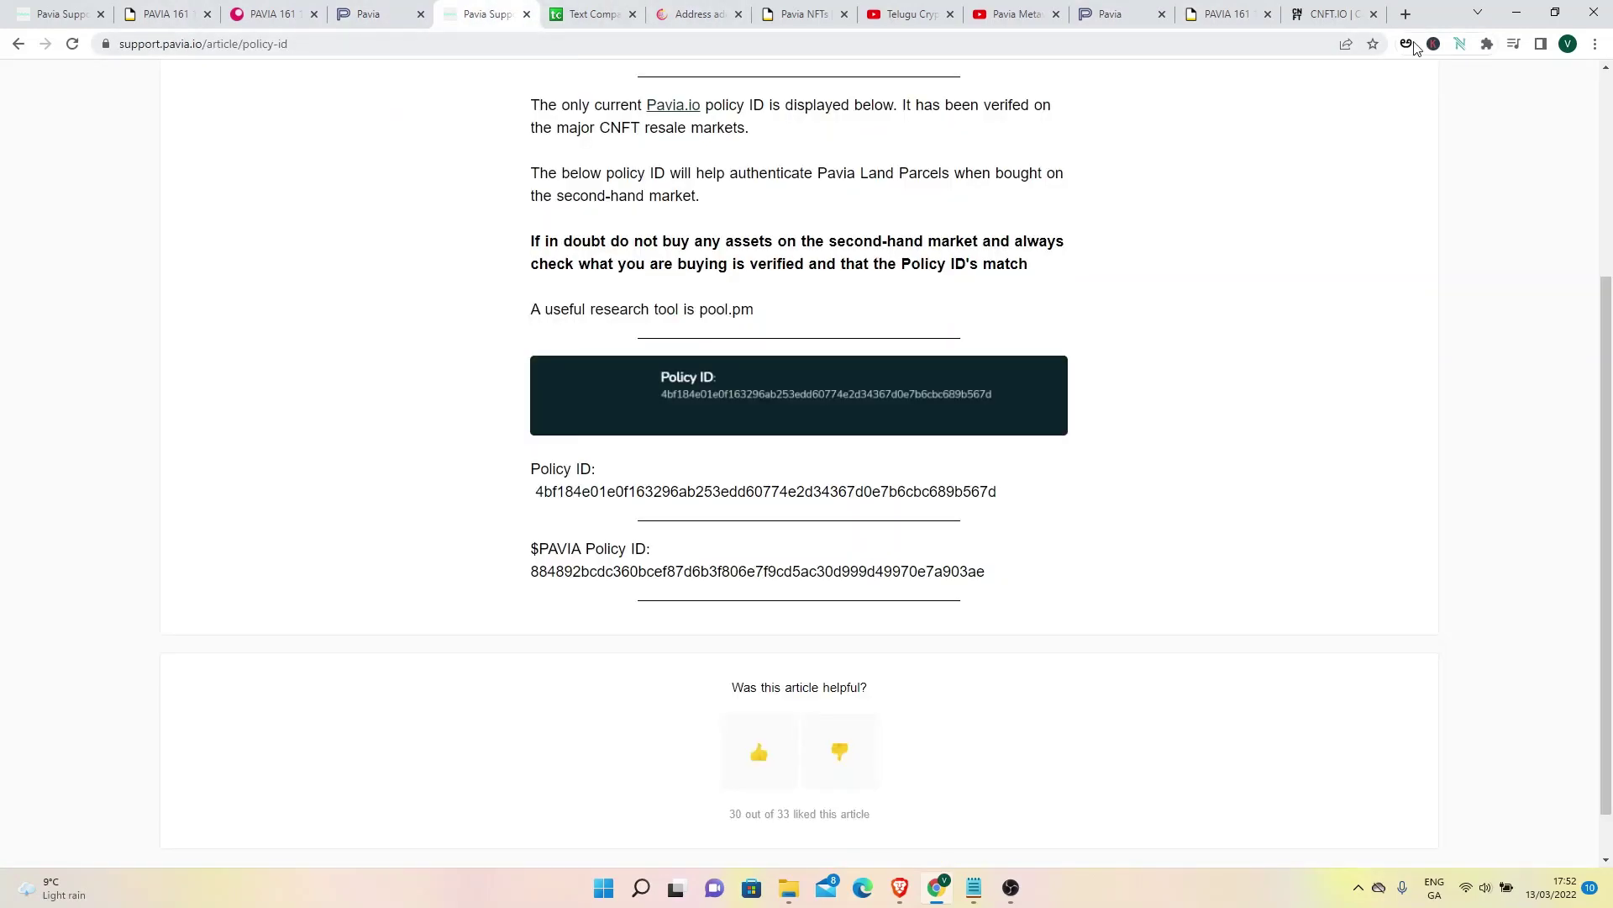
Check the Nami wallet balance against the policy ID article, then view the PAVIA 161 129 listing
left_click(1463, 45)
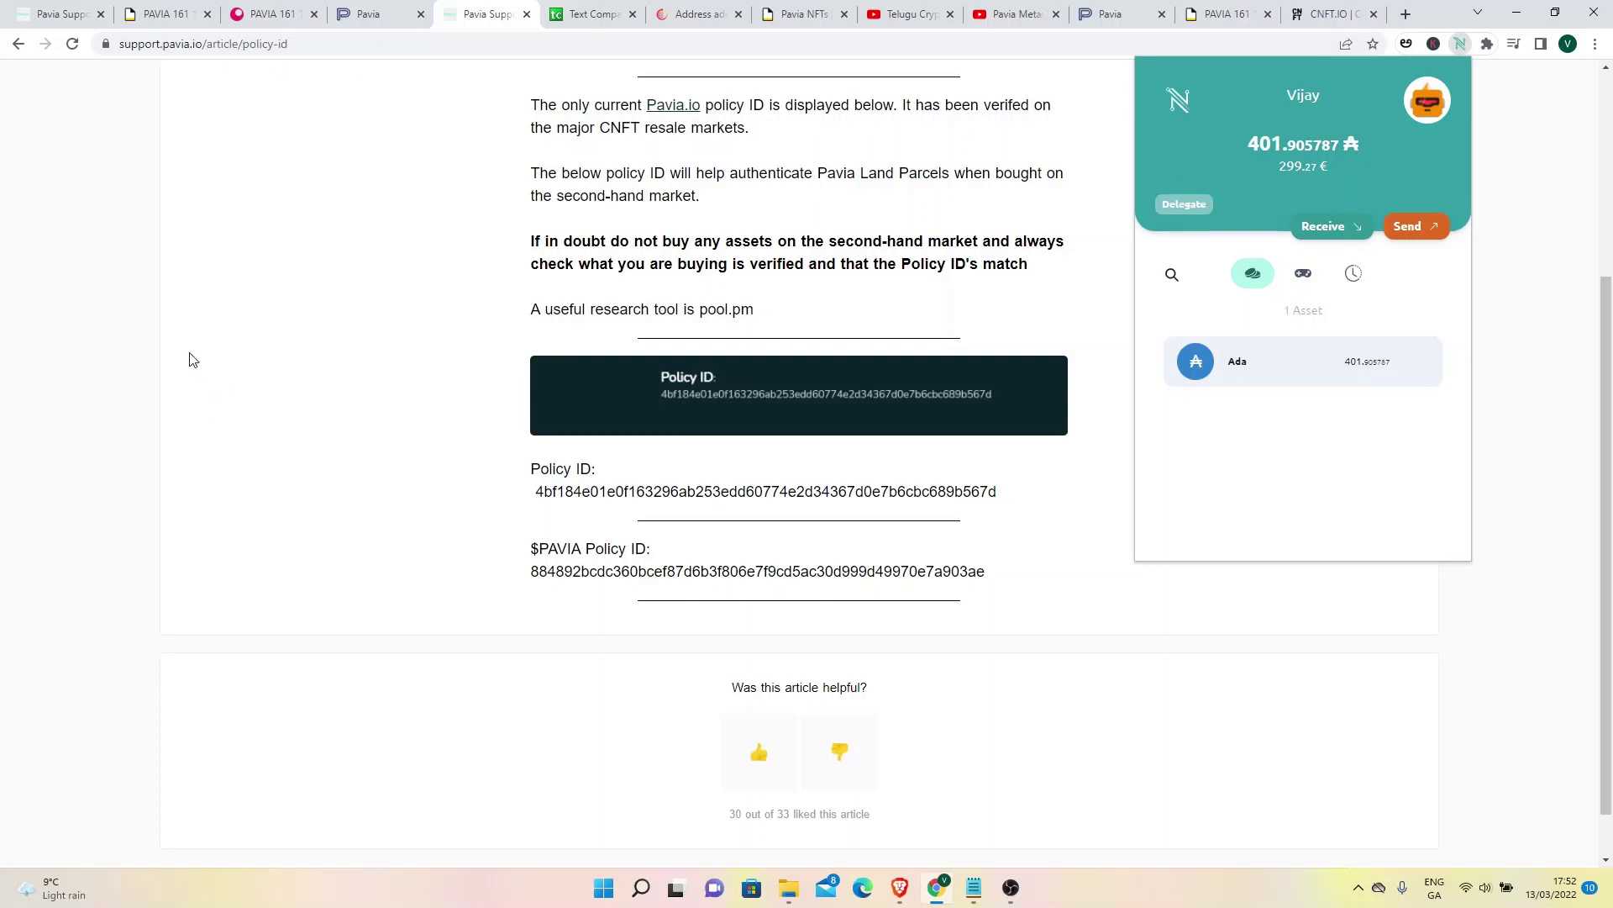
left_click(1459, 714)
left_click(1219, 15)
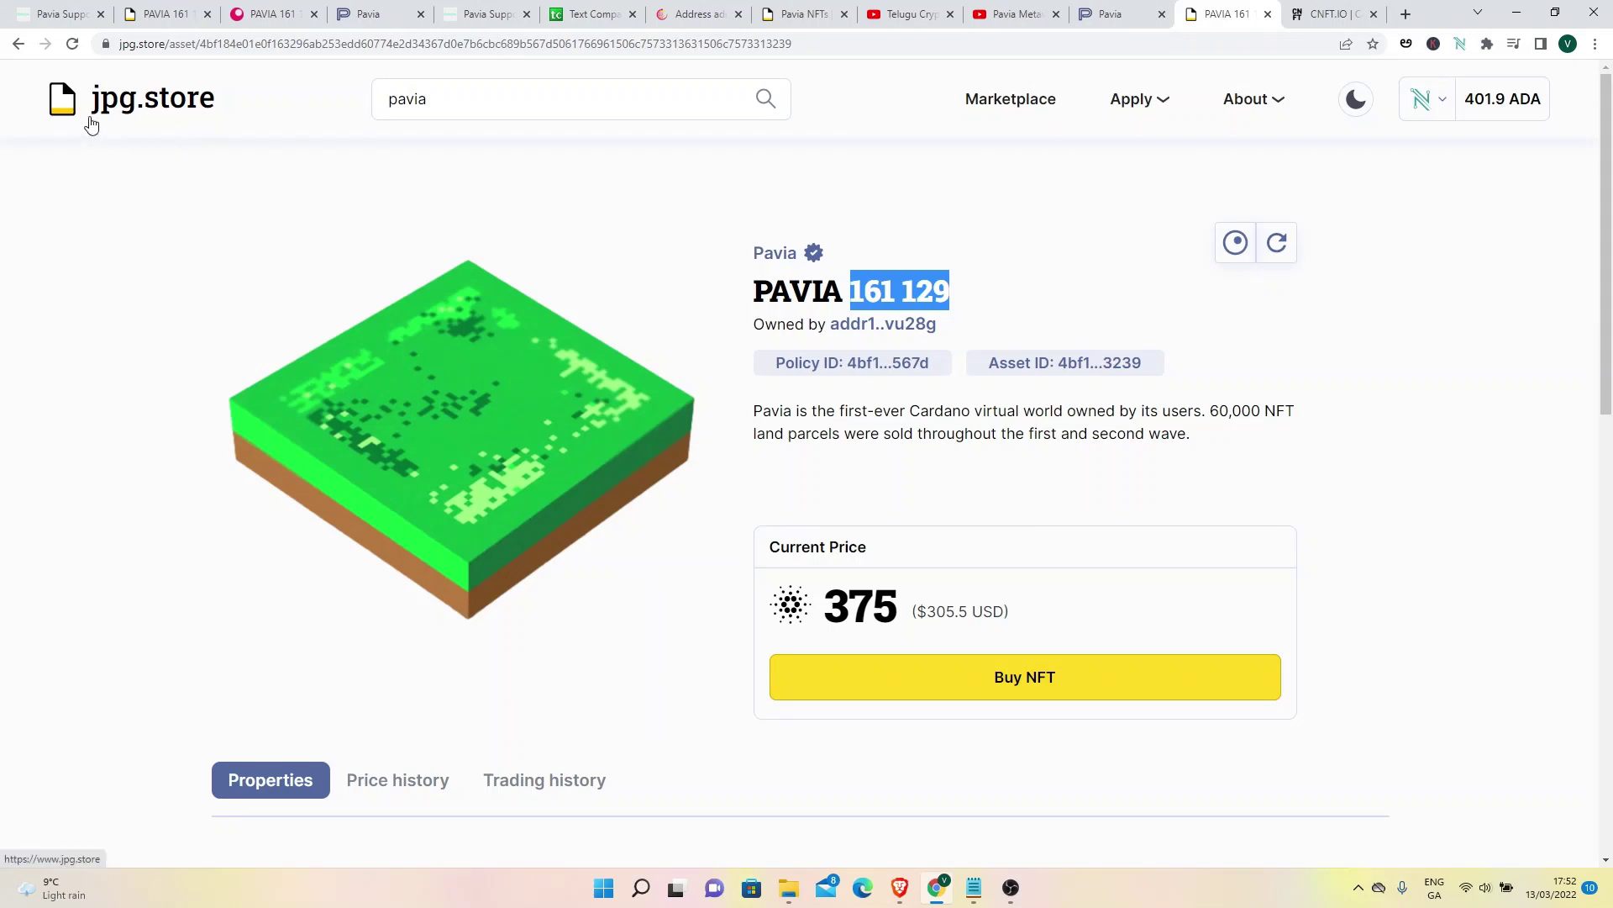
Glance at CNFT.IO, then return to jpg.store and open its home page
left_click(1333, 15)
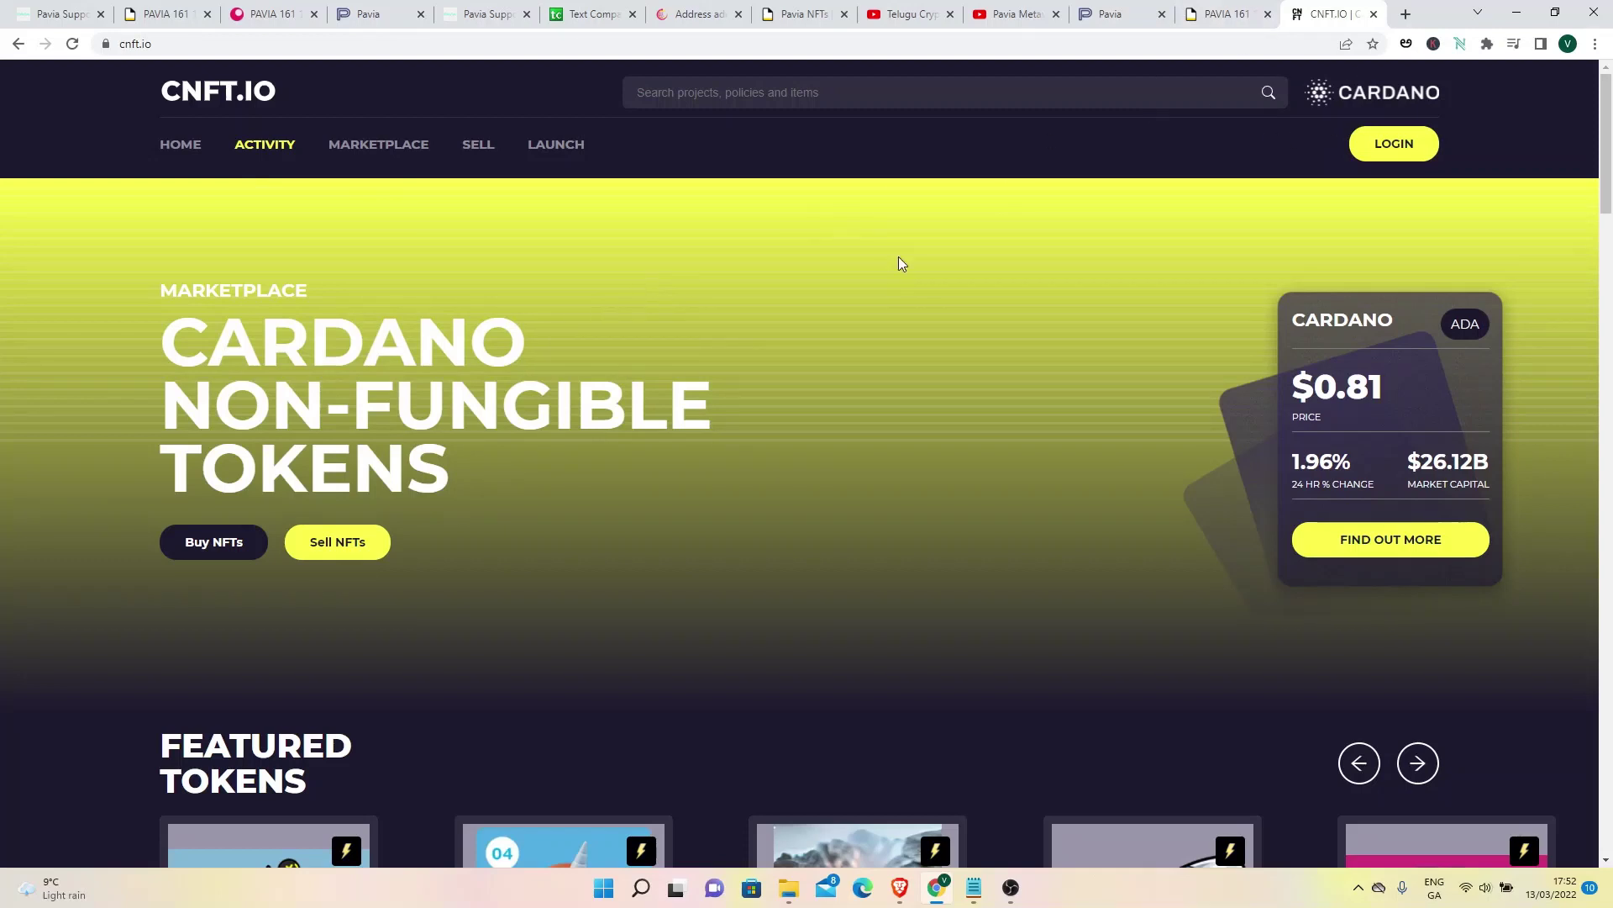
left_click(1218, 9)
left_click(174, 111)
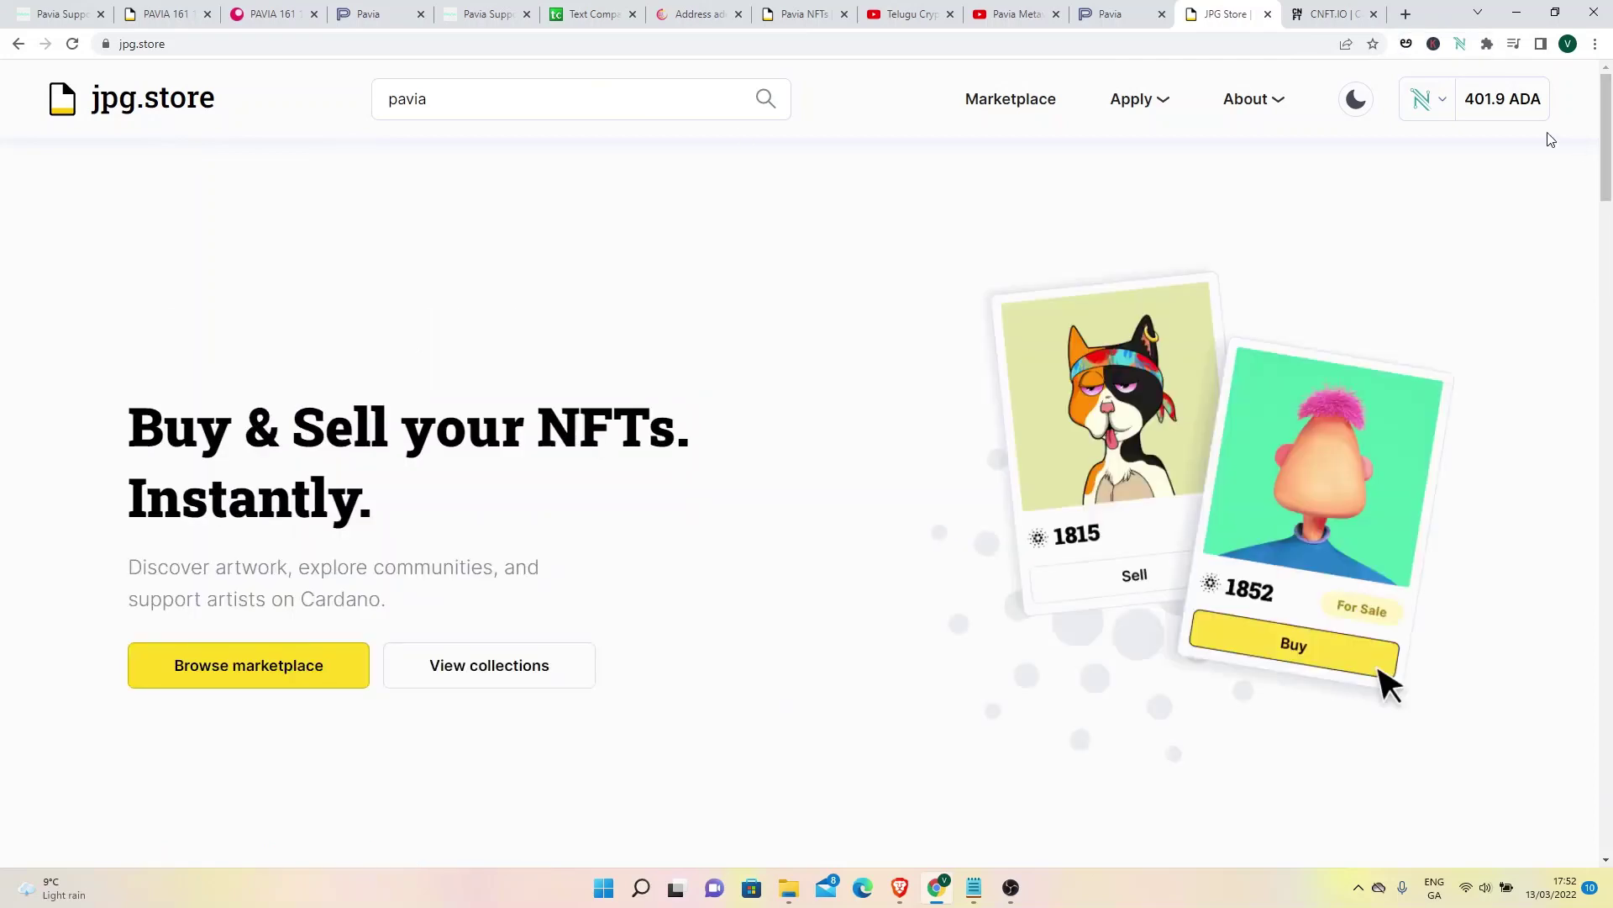
mouse_move(1430, 109)
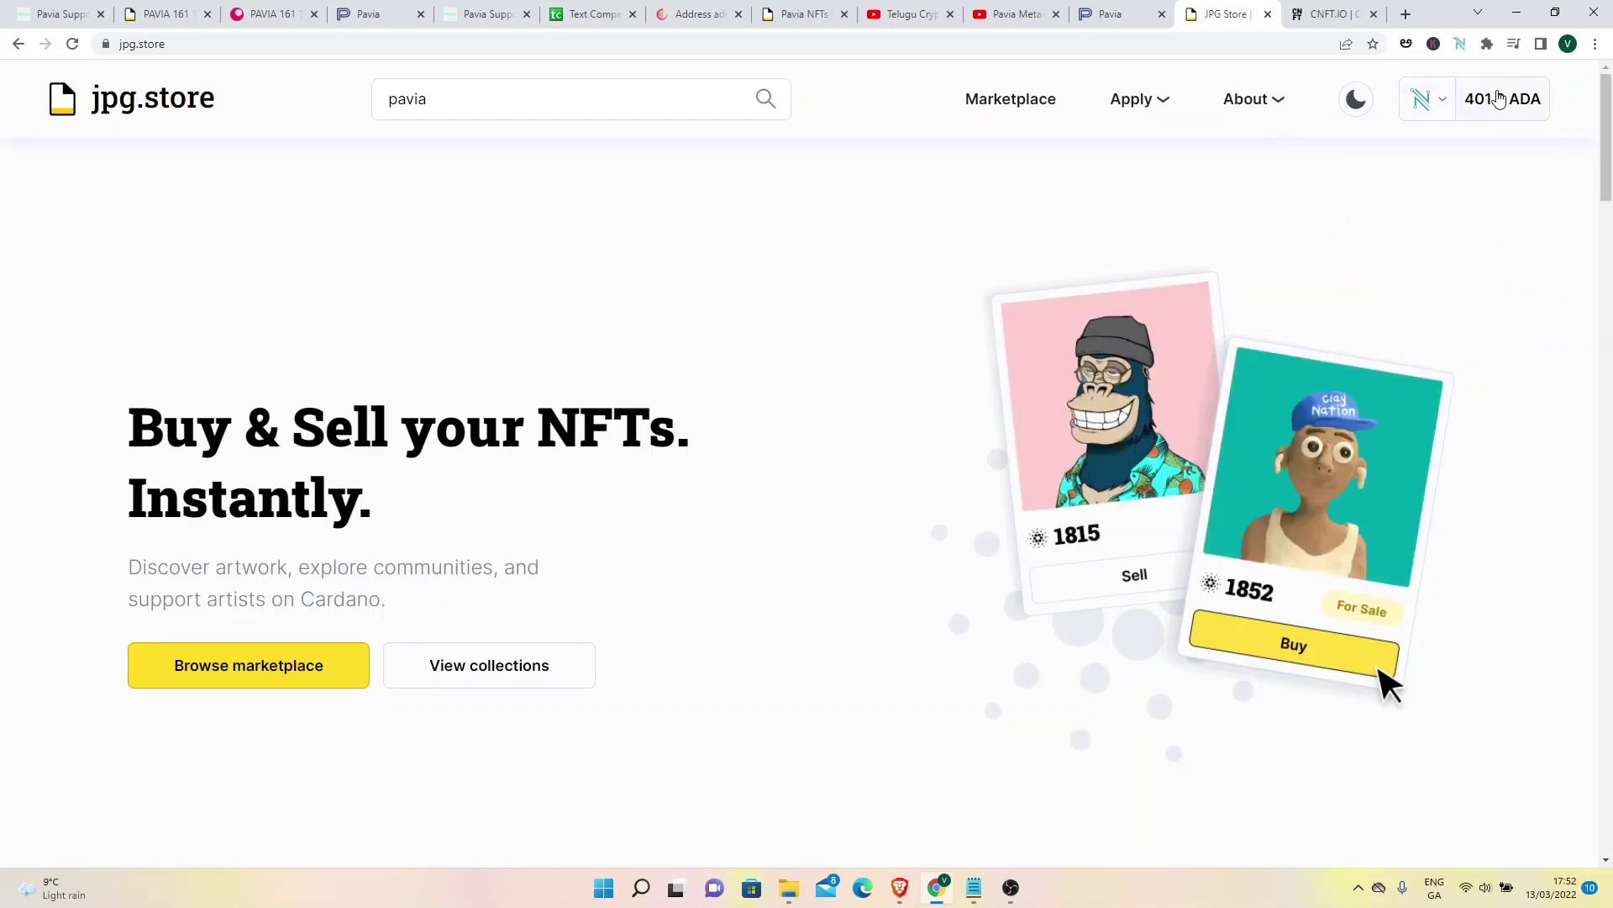
Open the verified Pavia collection from the 'pavia' search results
mouse_move(1283, 112)
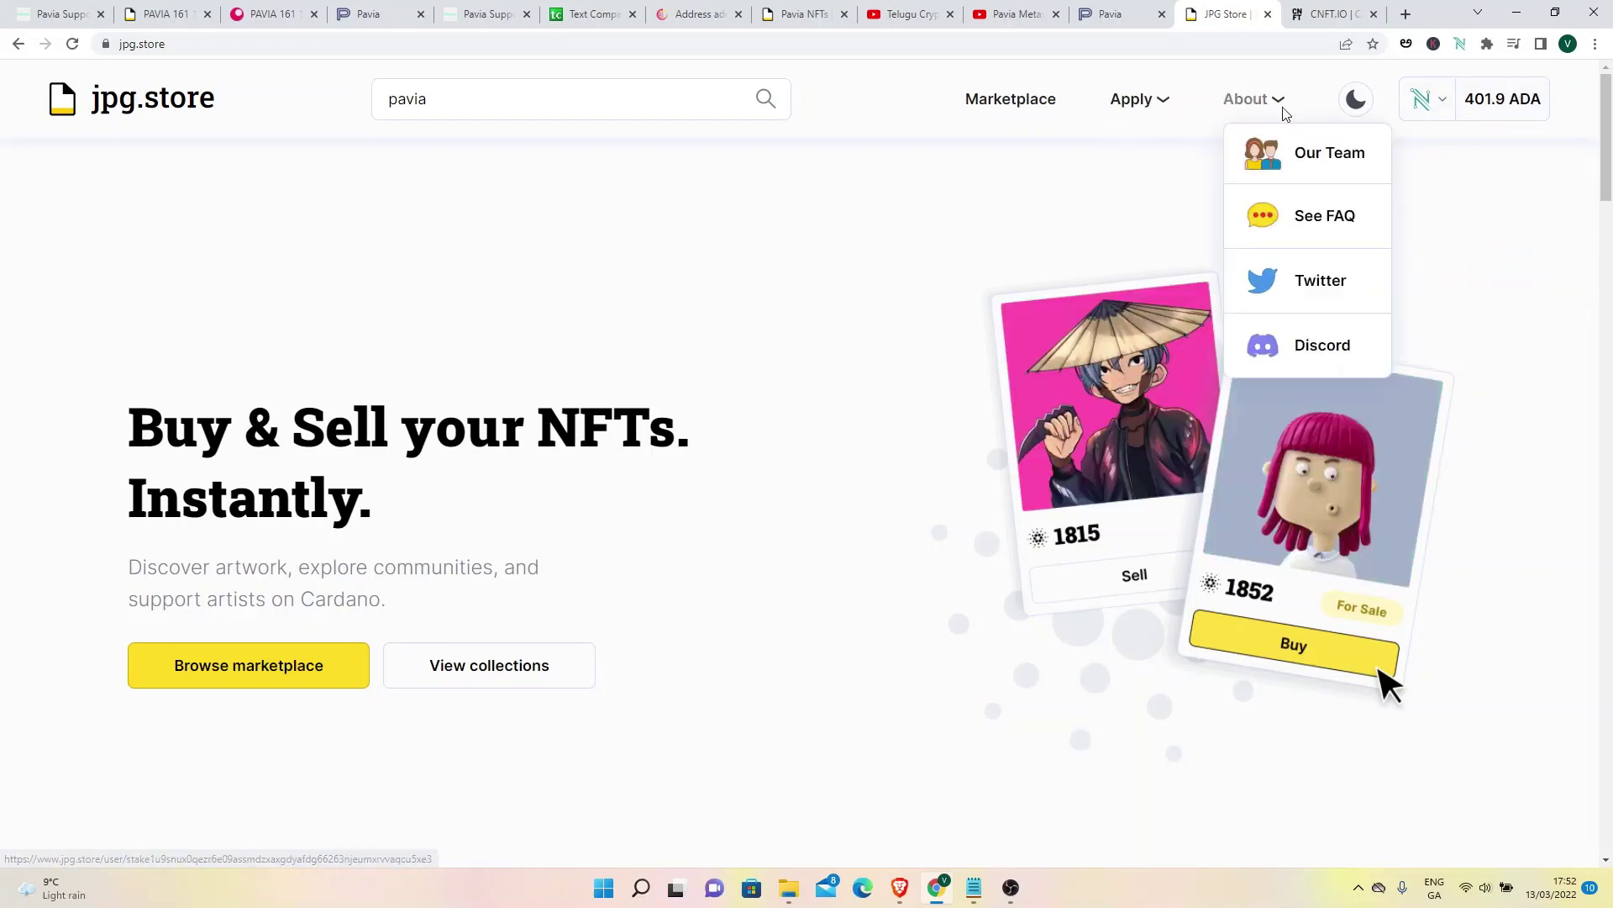
left_click(486, 95)
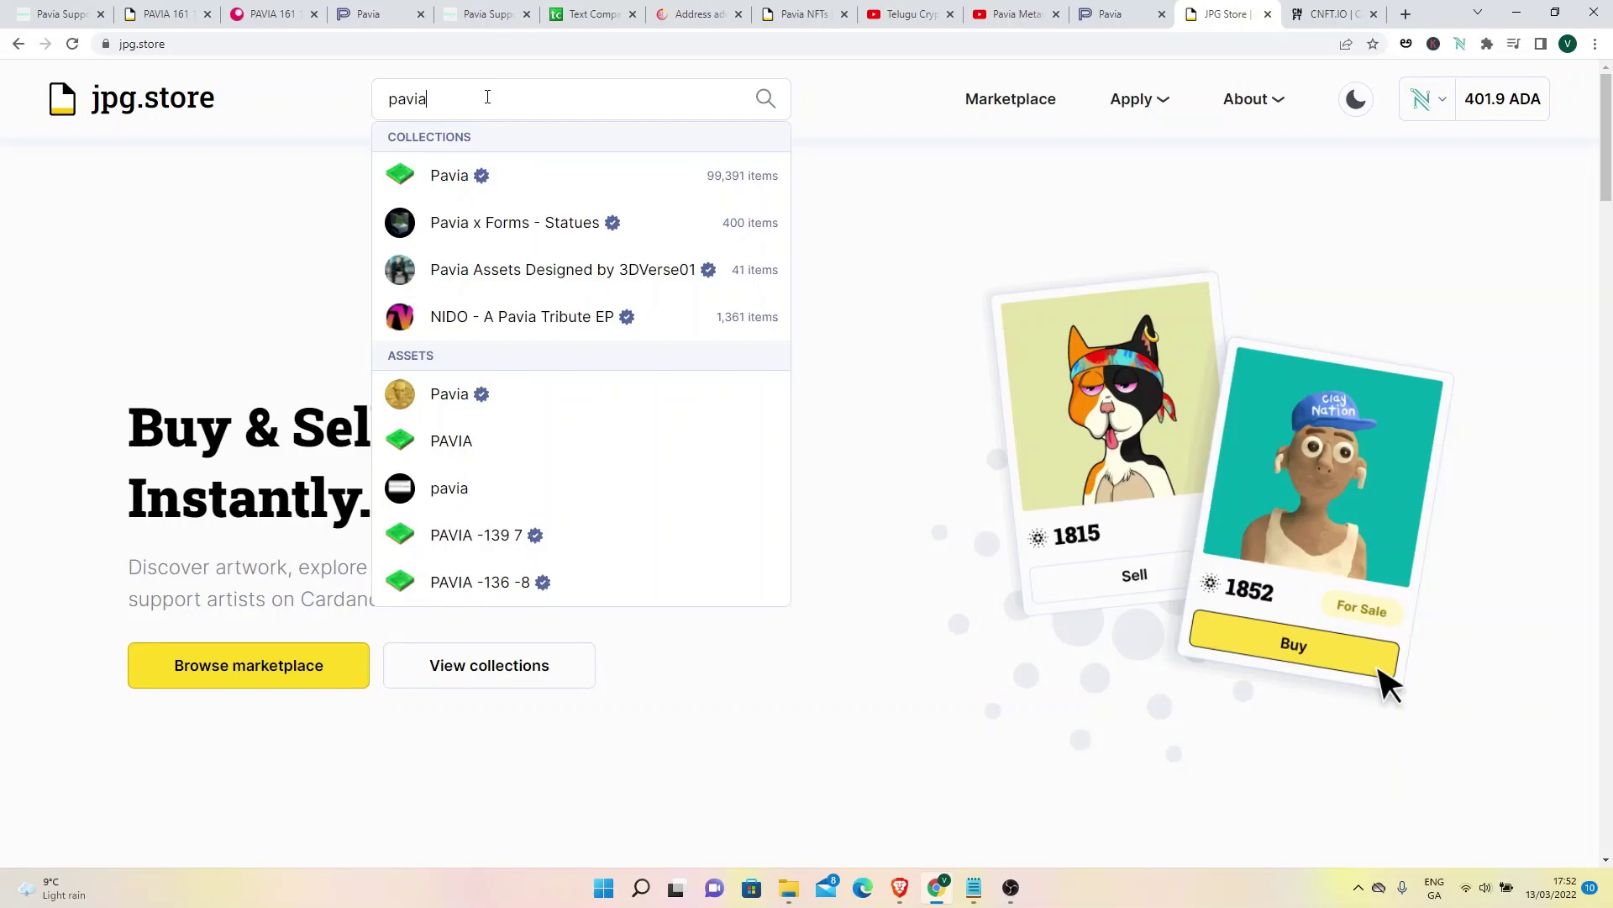
left_click(461, 175)
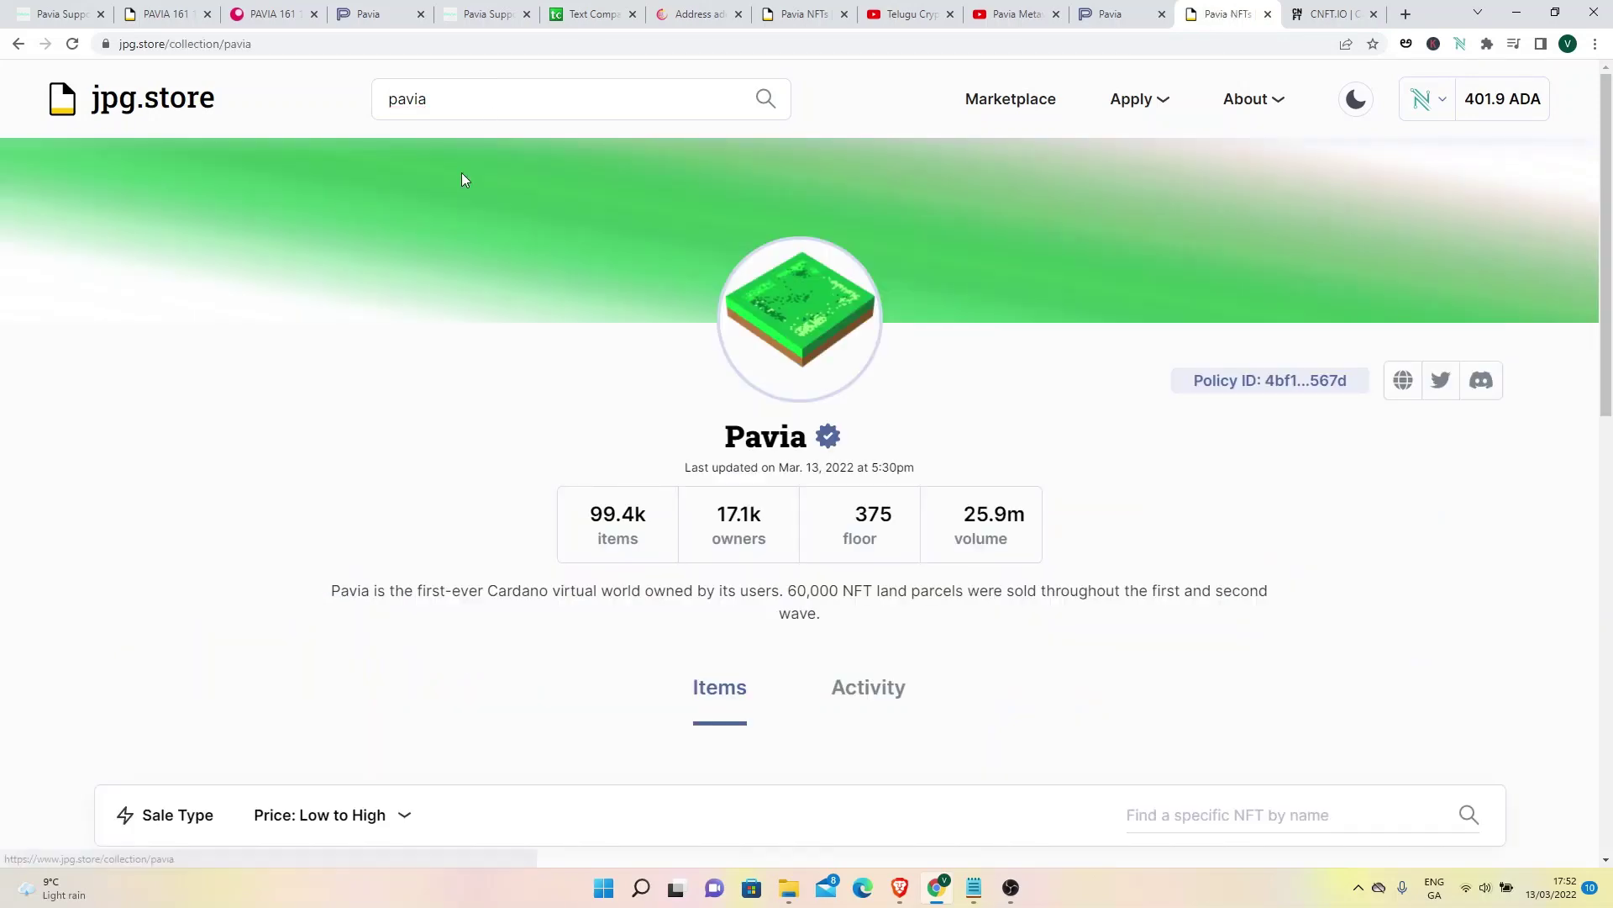
scroll(458, 609, "down", 4)
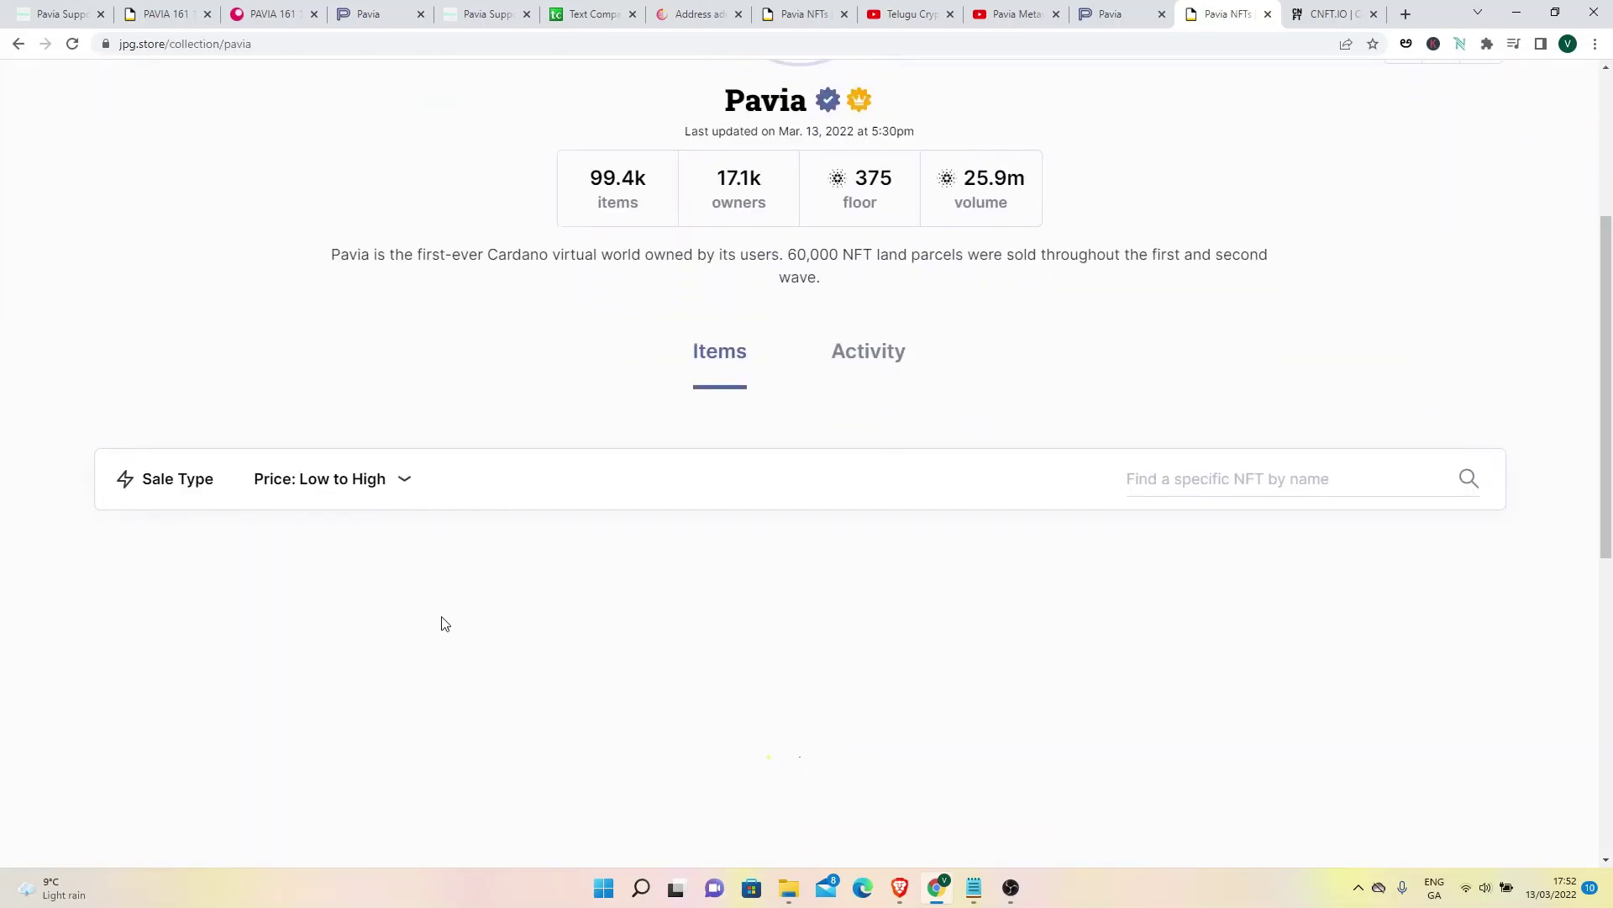
scroll(420, 626, "down", 2)
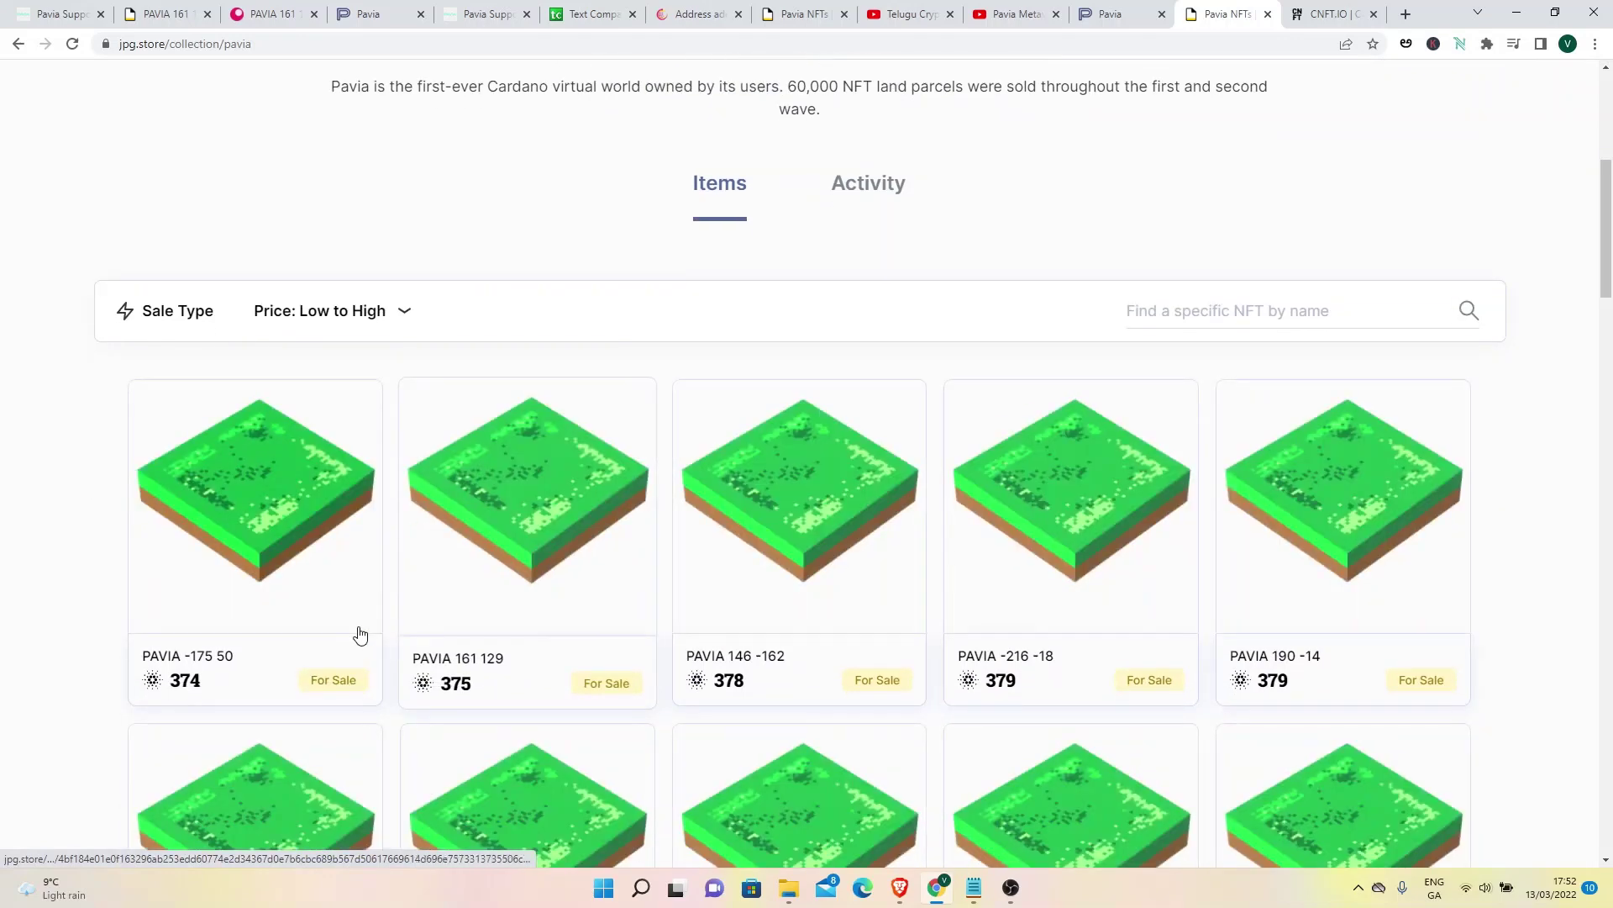
Sort listings by price high-to-low, then low-to-high, and open PAVIA 161 129 at 375 ADA
left_click(286, 313)
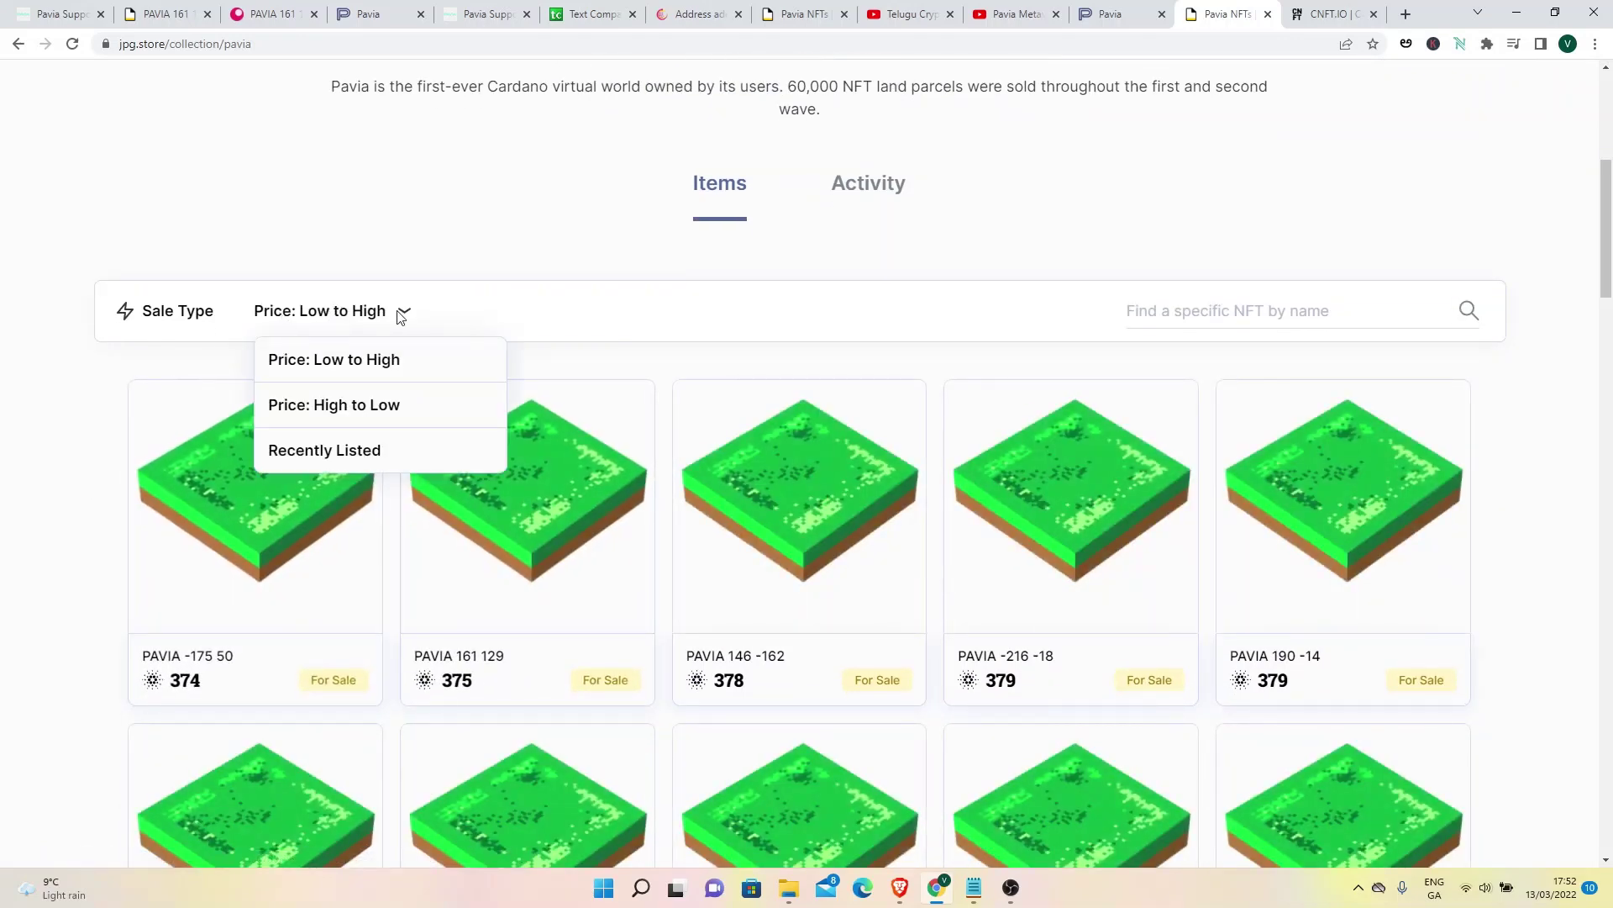
left_click(347, 406)
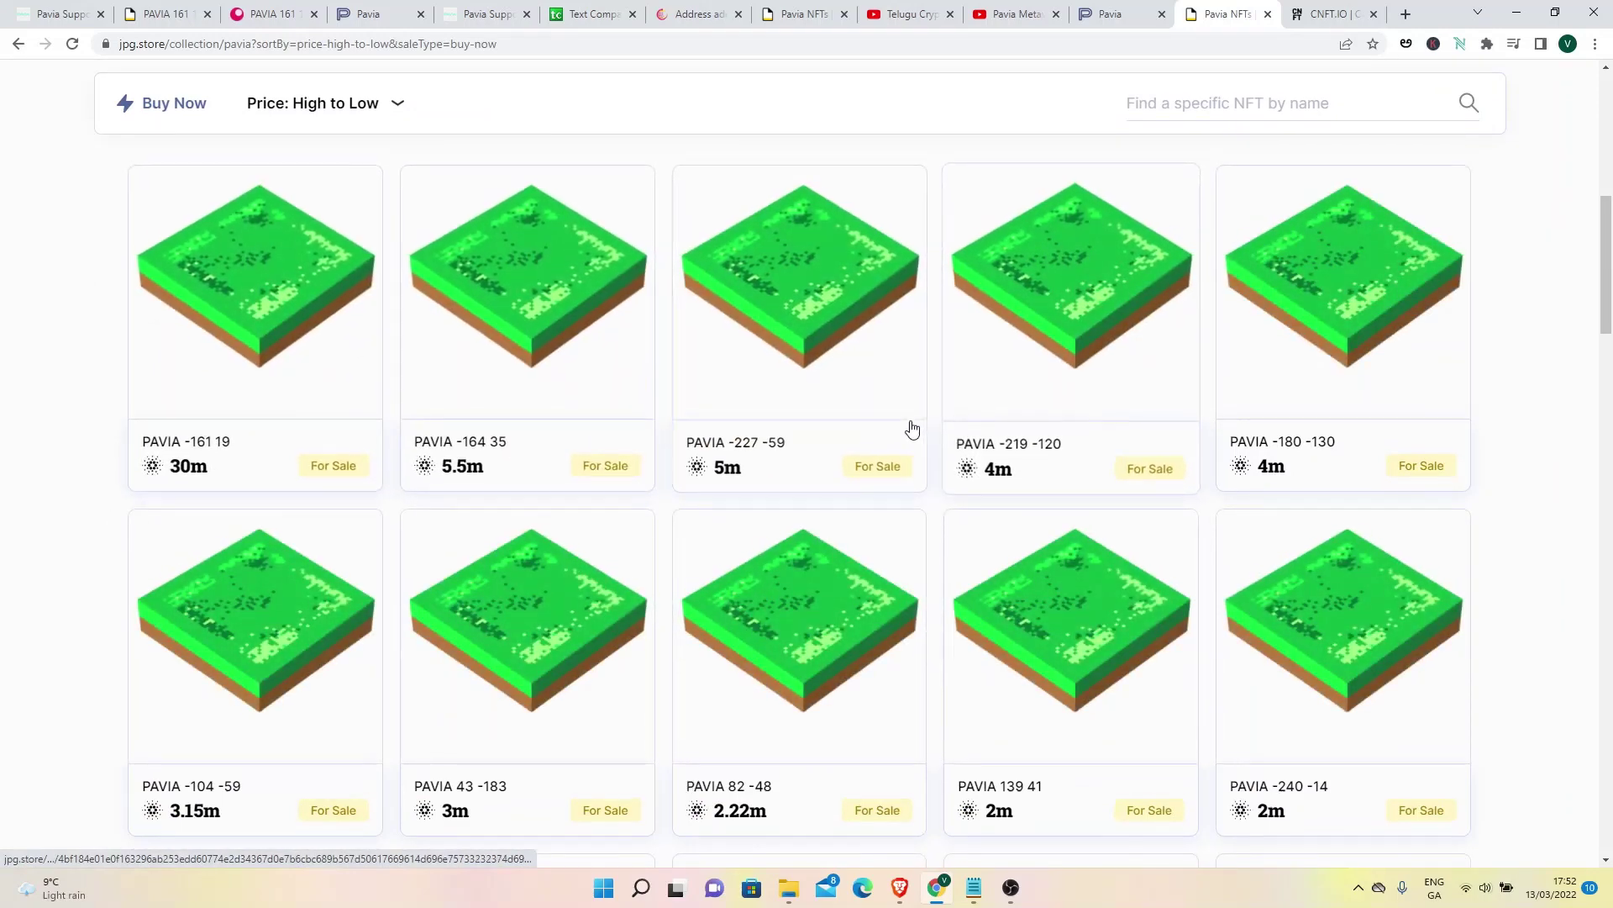
scroll(613, 440, "up", 2)
left_click(359, 255)
left_click(366, 318)
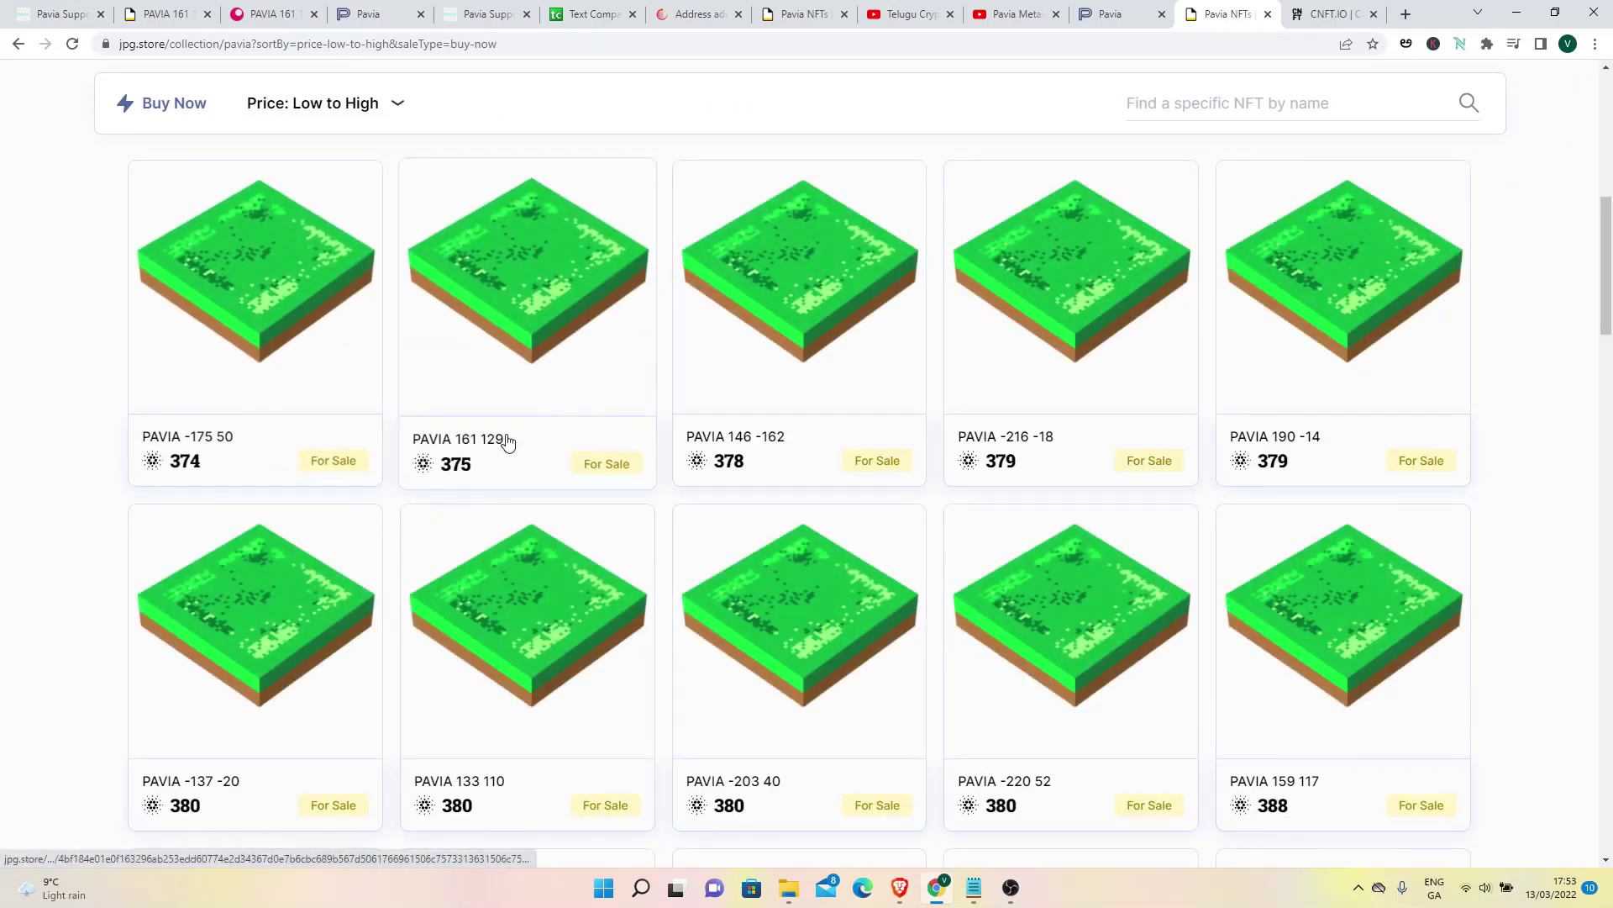
left_click(542, 372)
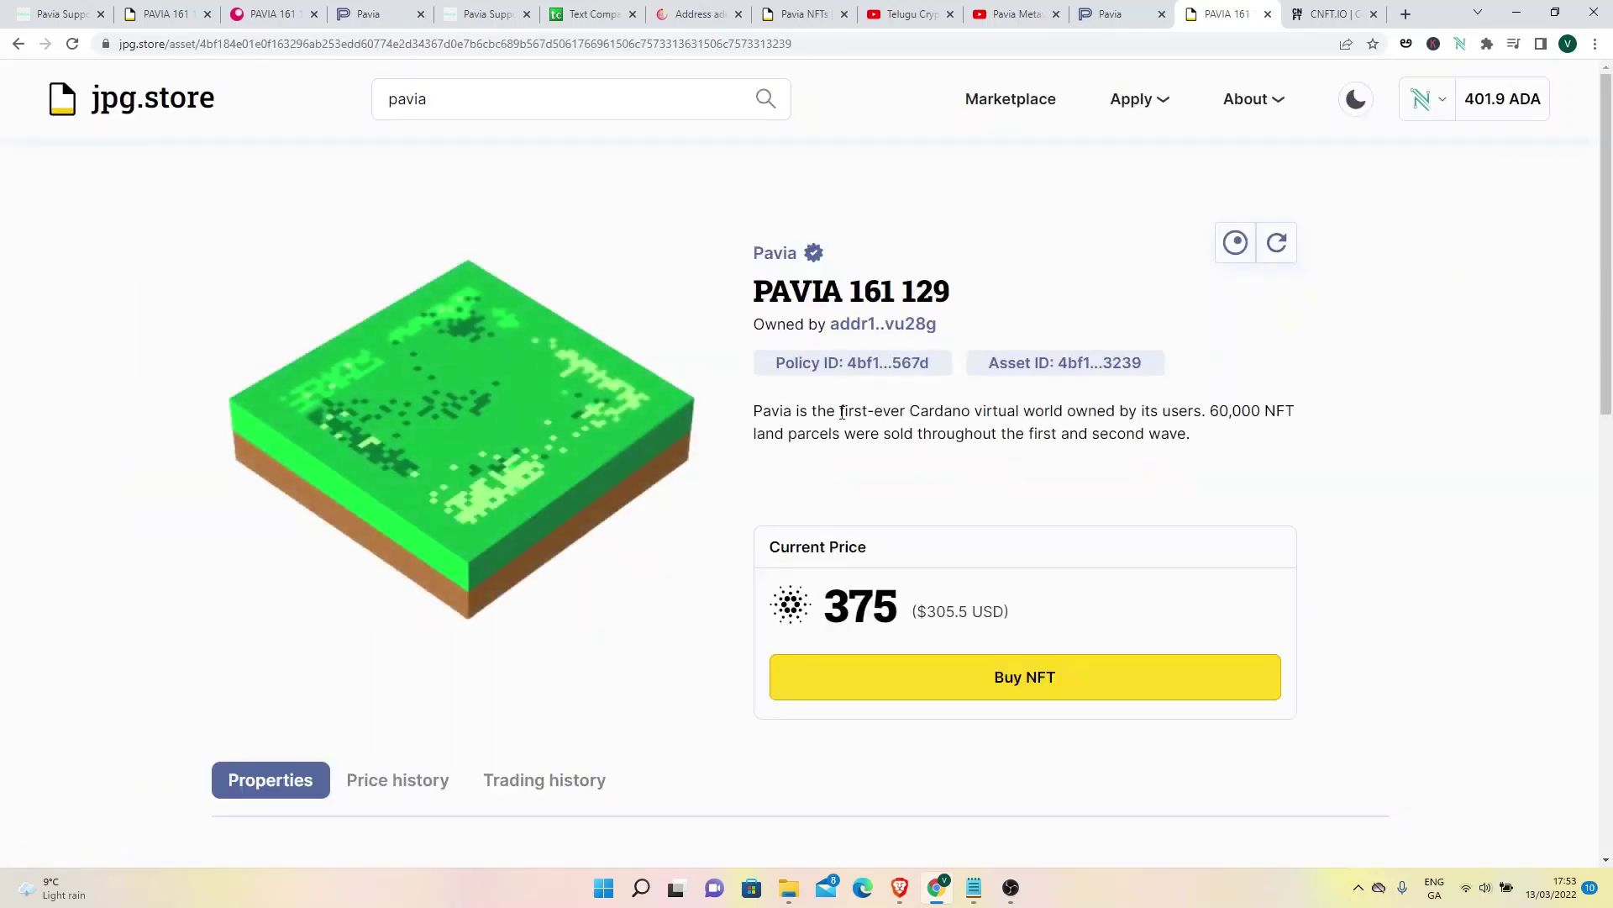
Highlight '161 129' in the listing title, then view the pool.pm record and Pavia map tabs
left_click_drag(850, 291, 945, 288)
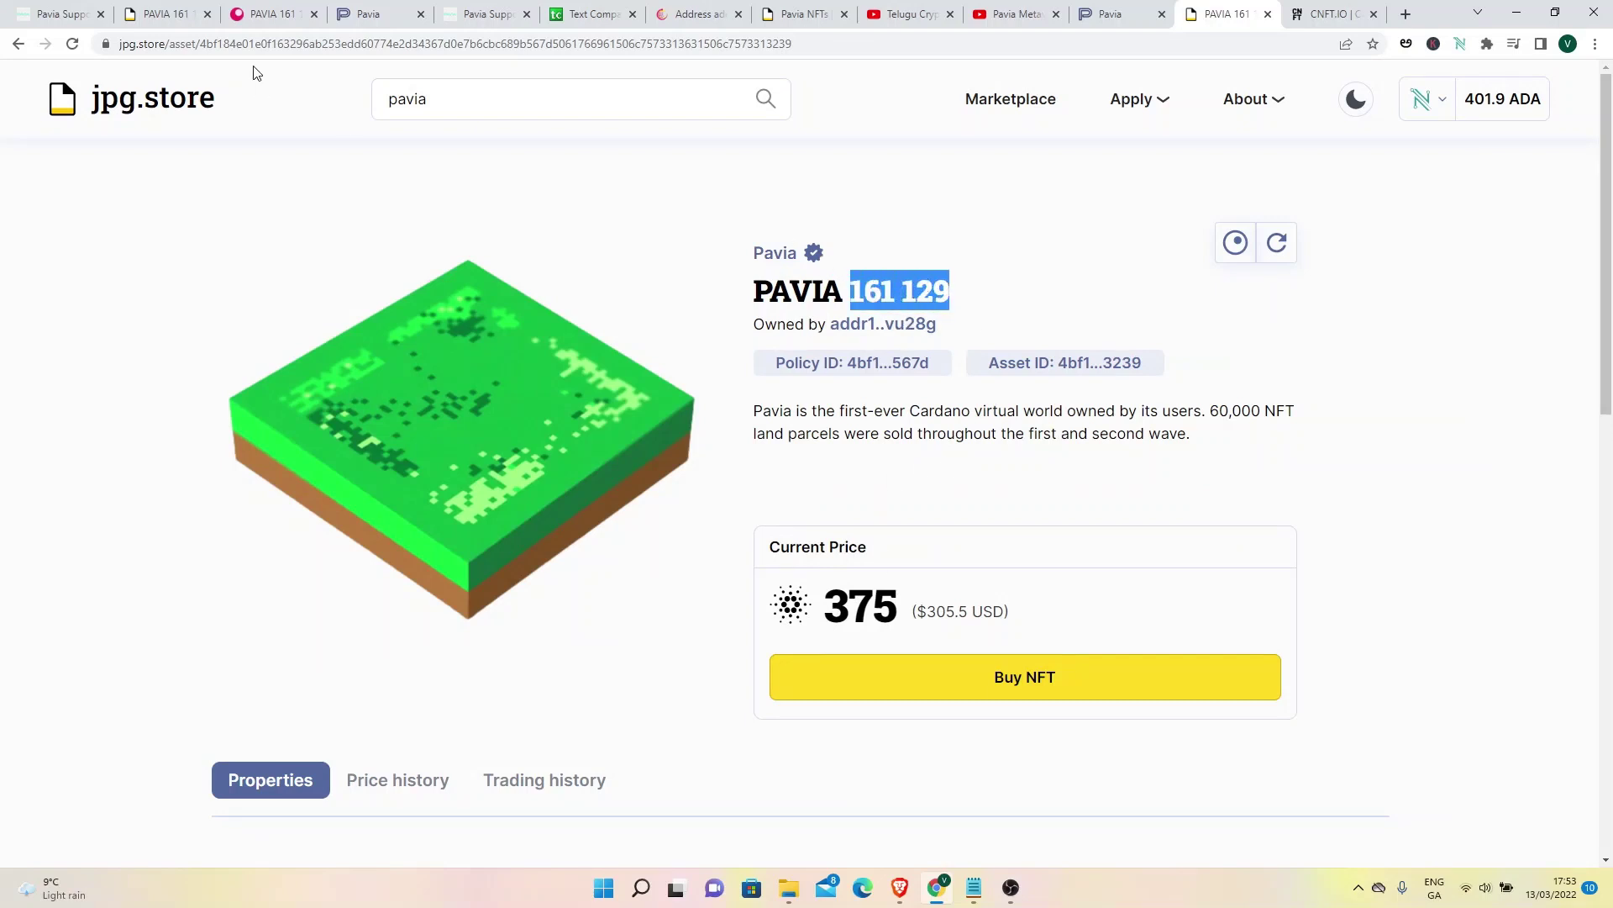
left_click(161, 17)
left_click(268, 15)
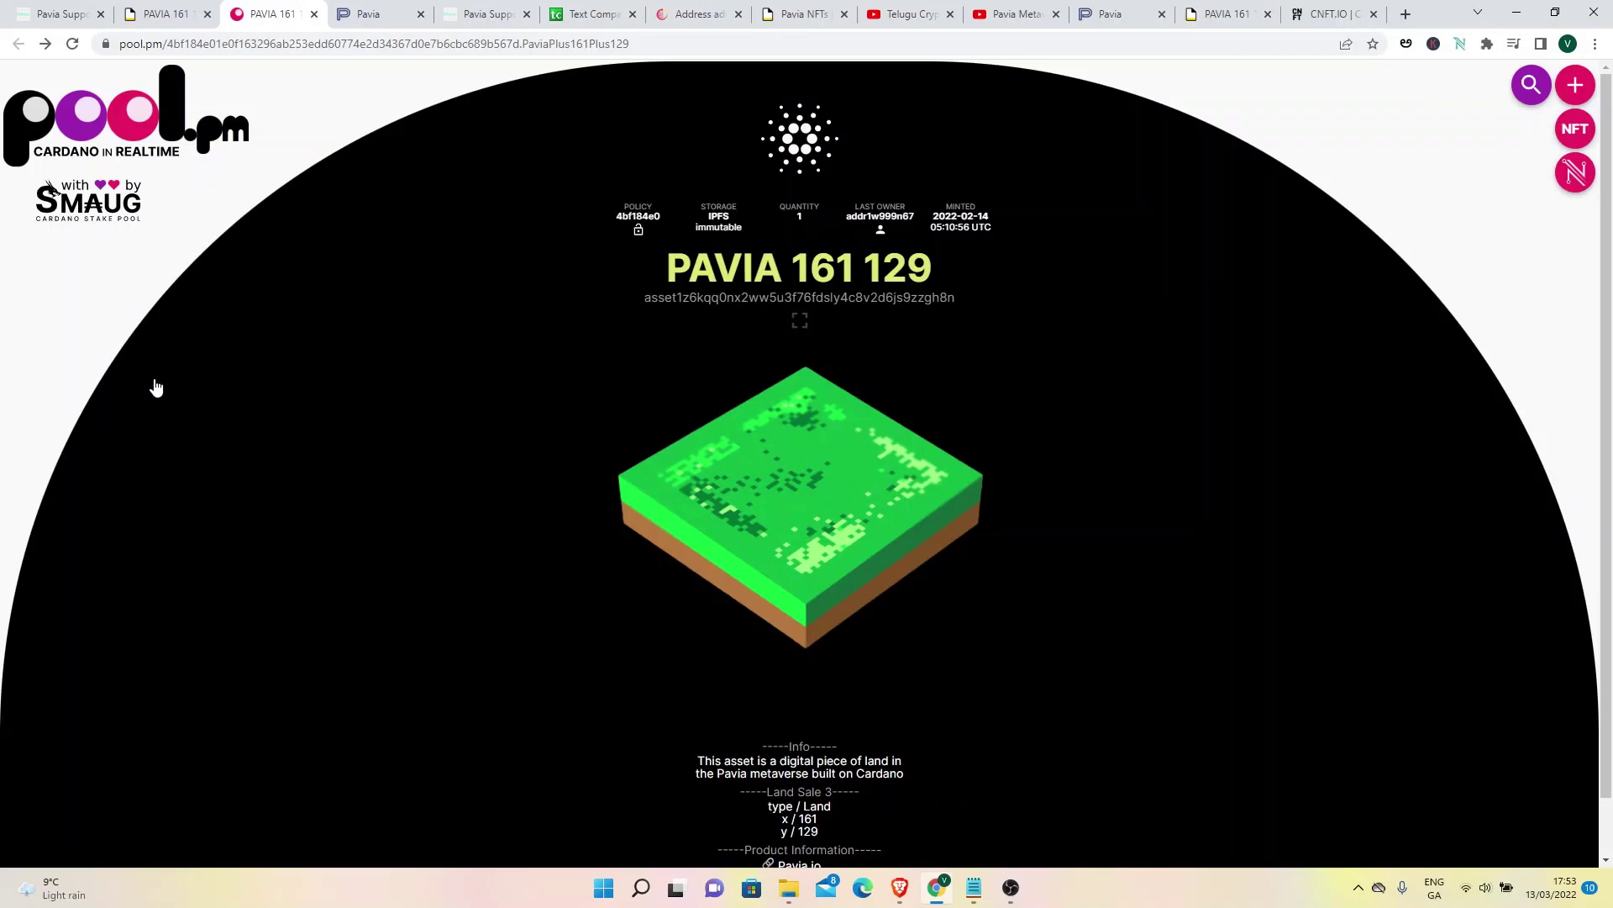
left_click(375, 10)
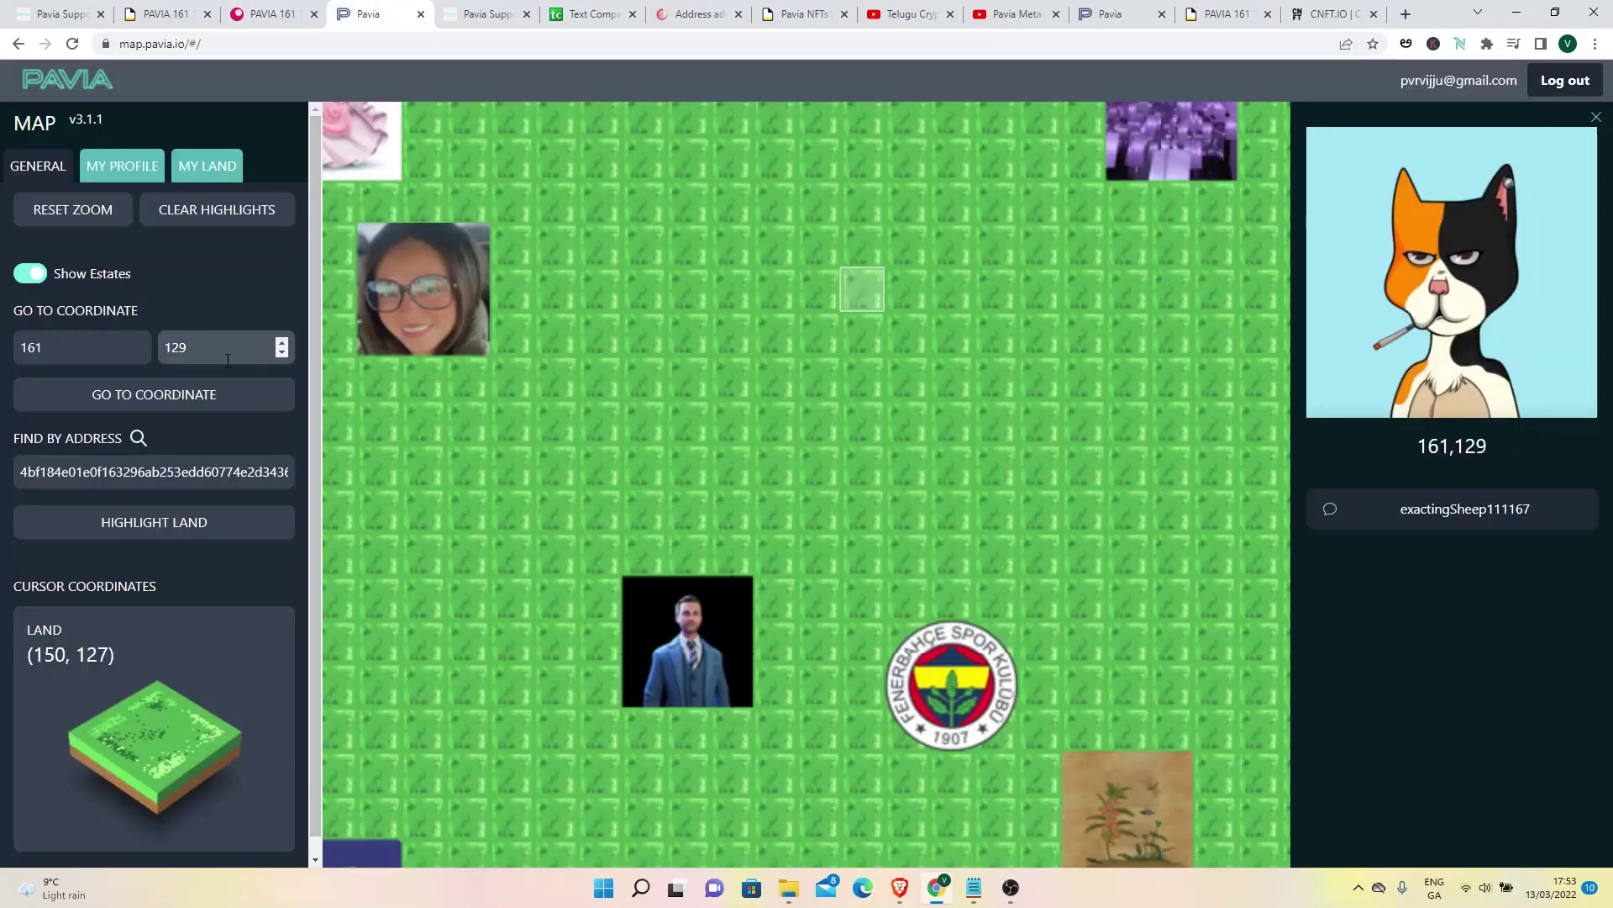
Jump the map to parcel 161, 129 and zoom around its surroundings
left_click(195, 396)
scroll(947, 387, "down", 5)
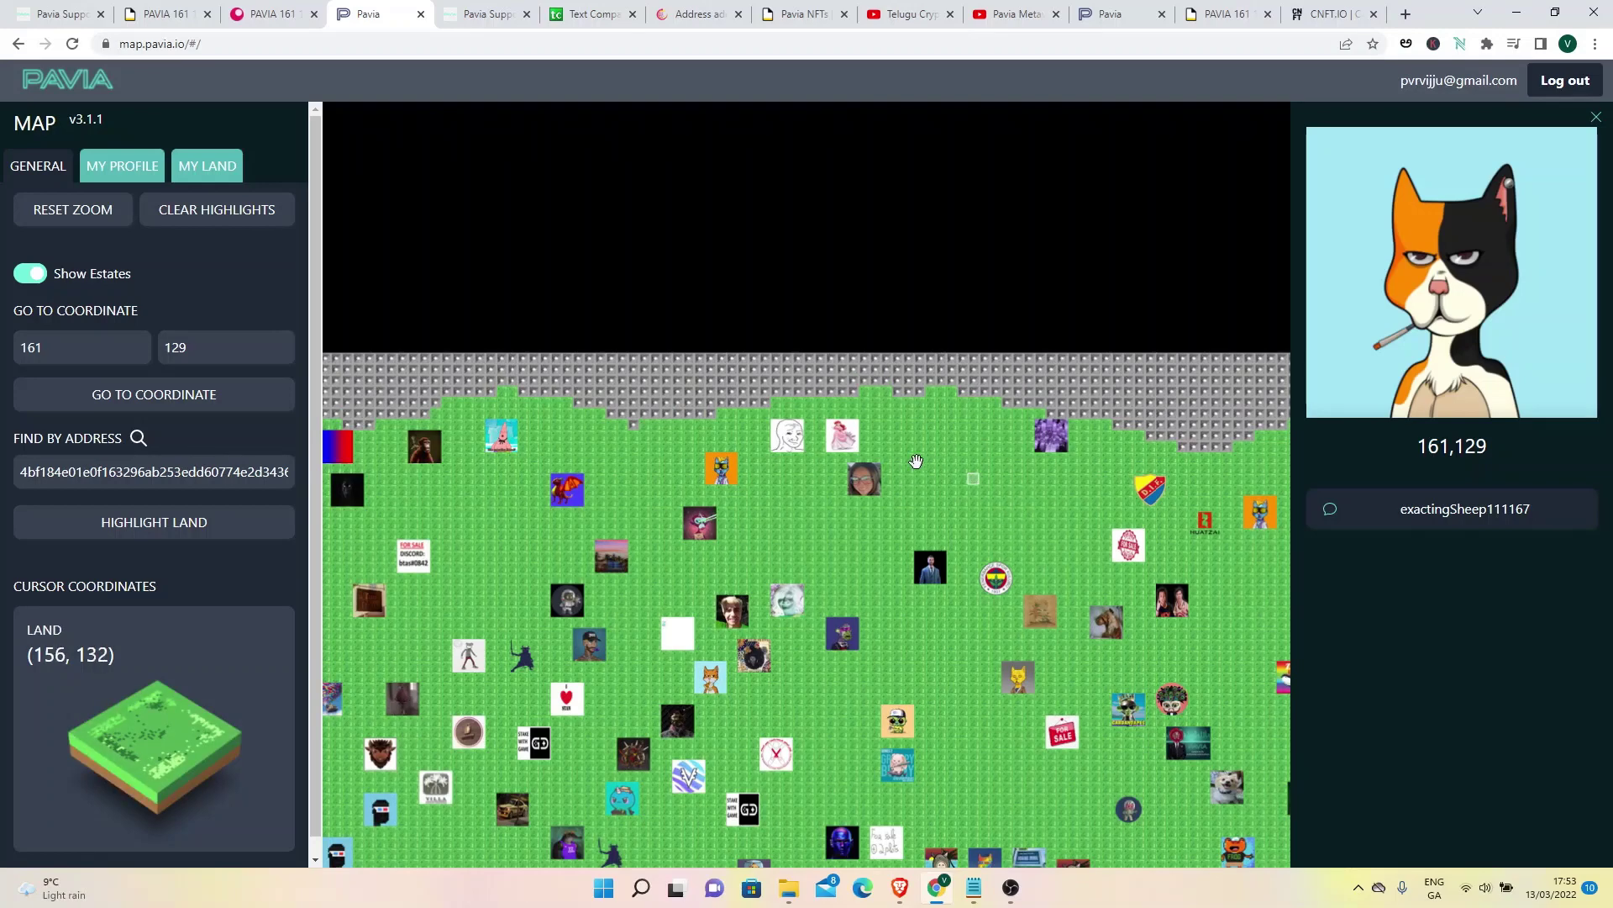
scroll(947, 542, "down", 2)
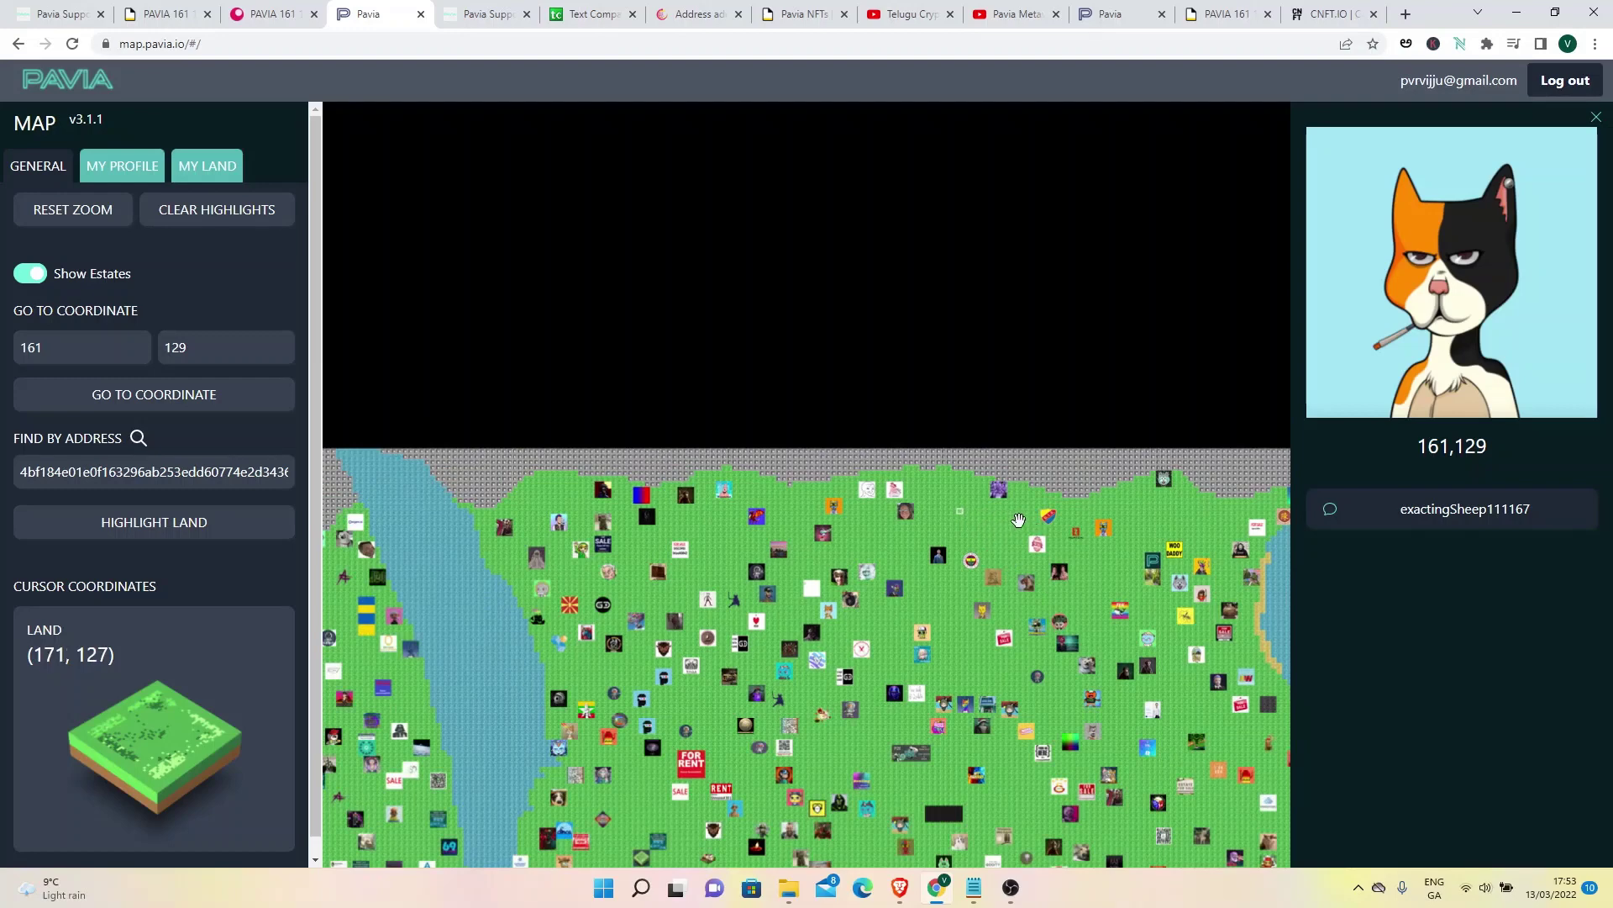
scroll(1019, 520, "up", 3)
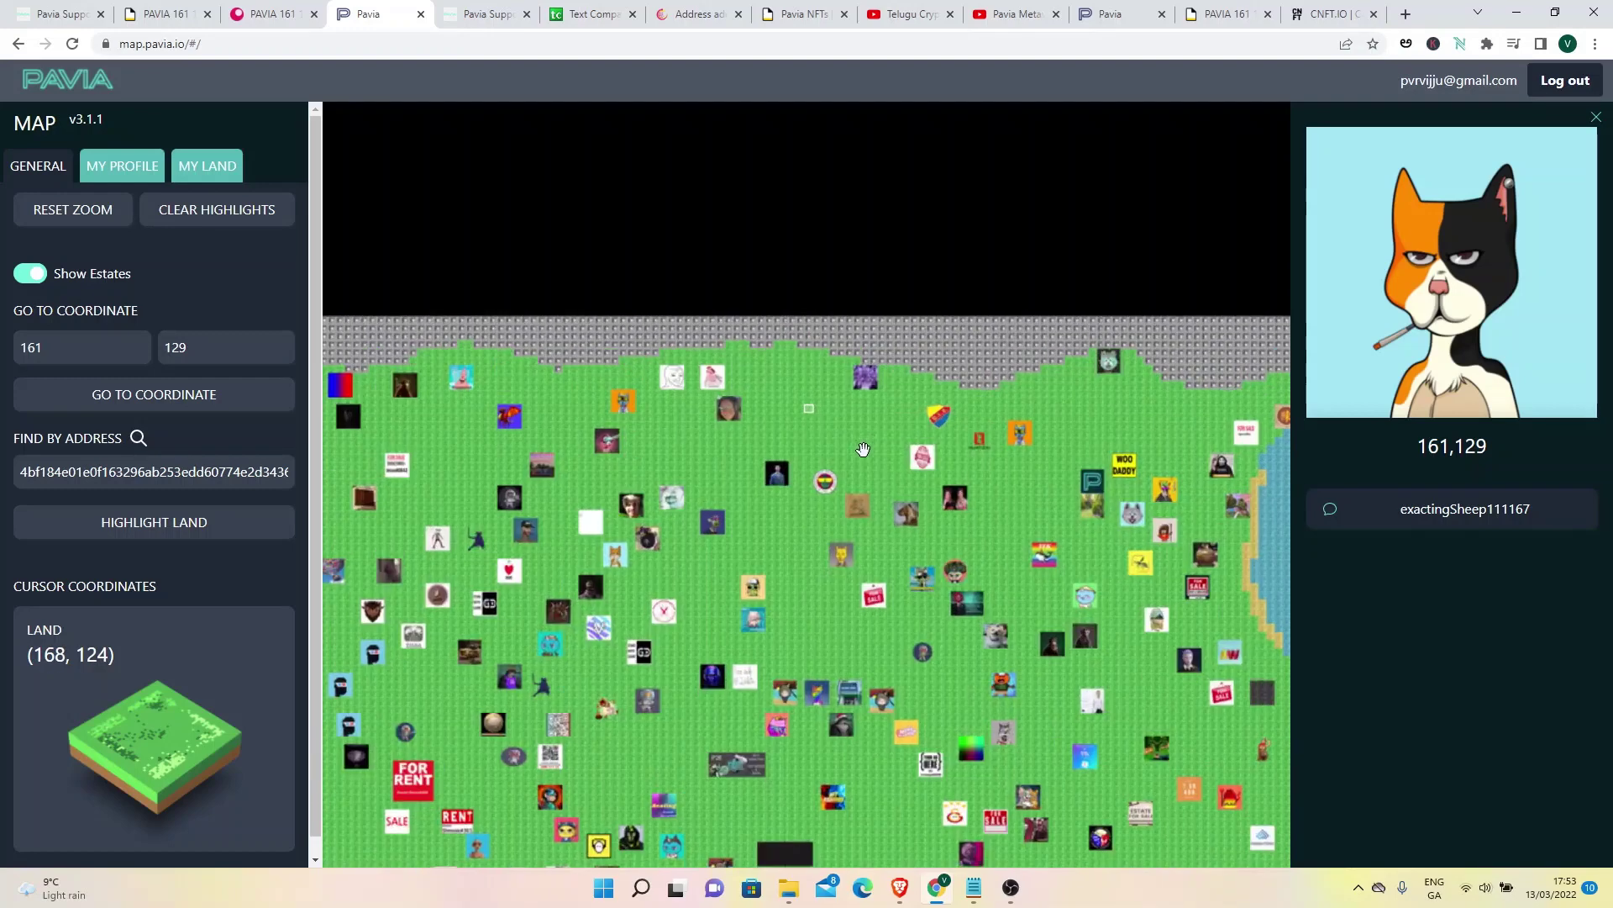
scroll(863, 450, "up", 1)
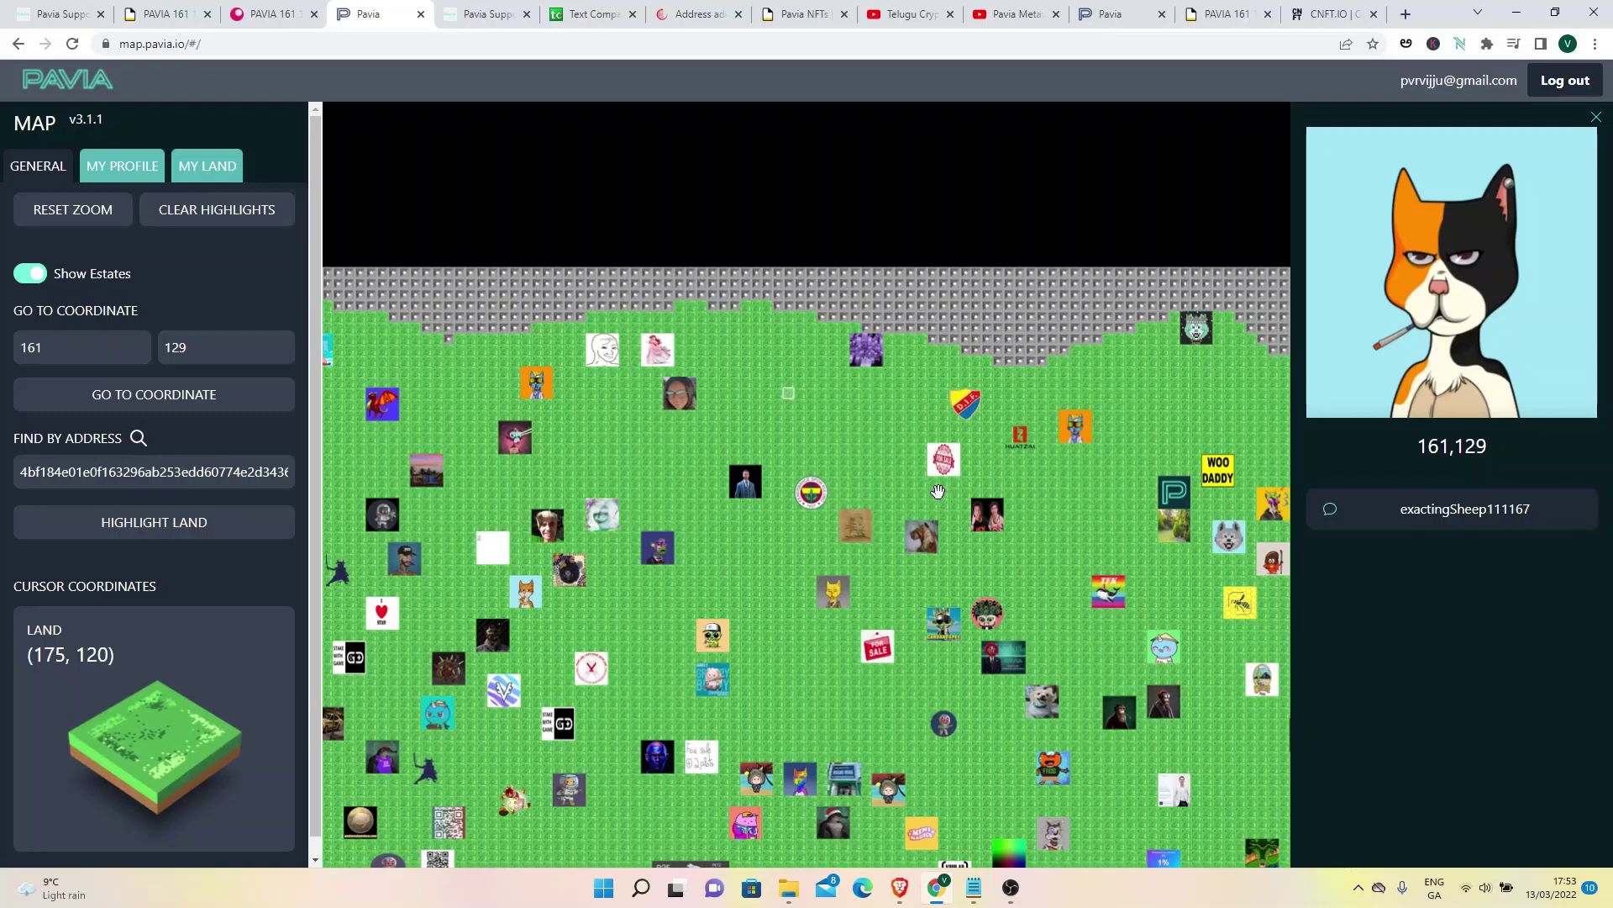
scroll(937, 492, "down", 4)
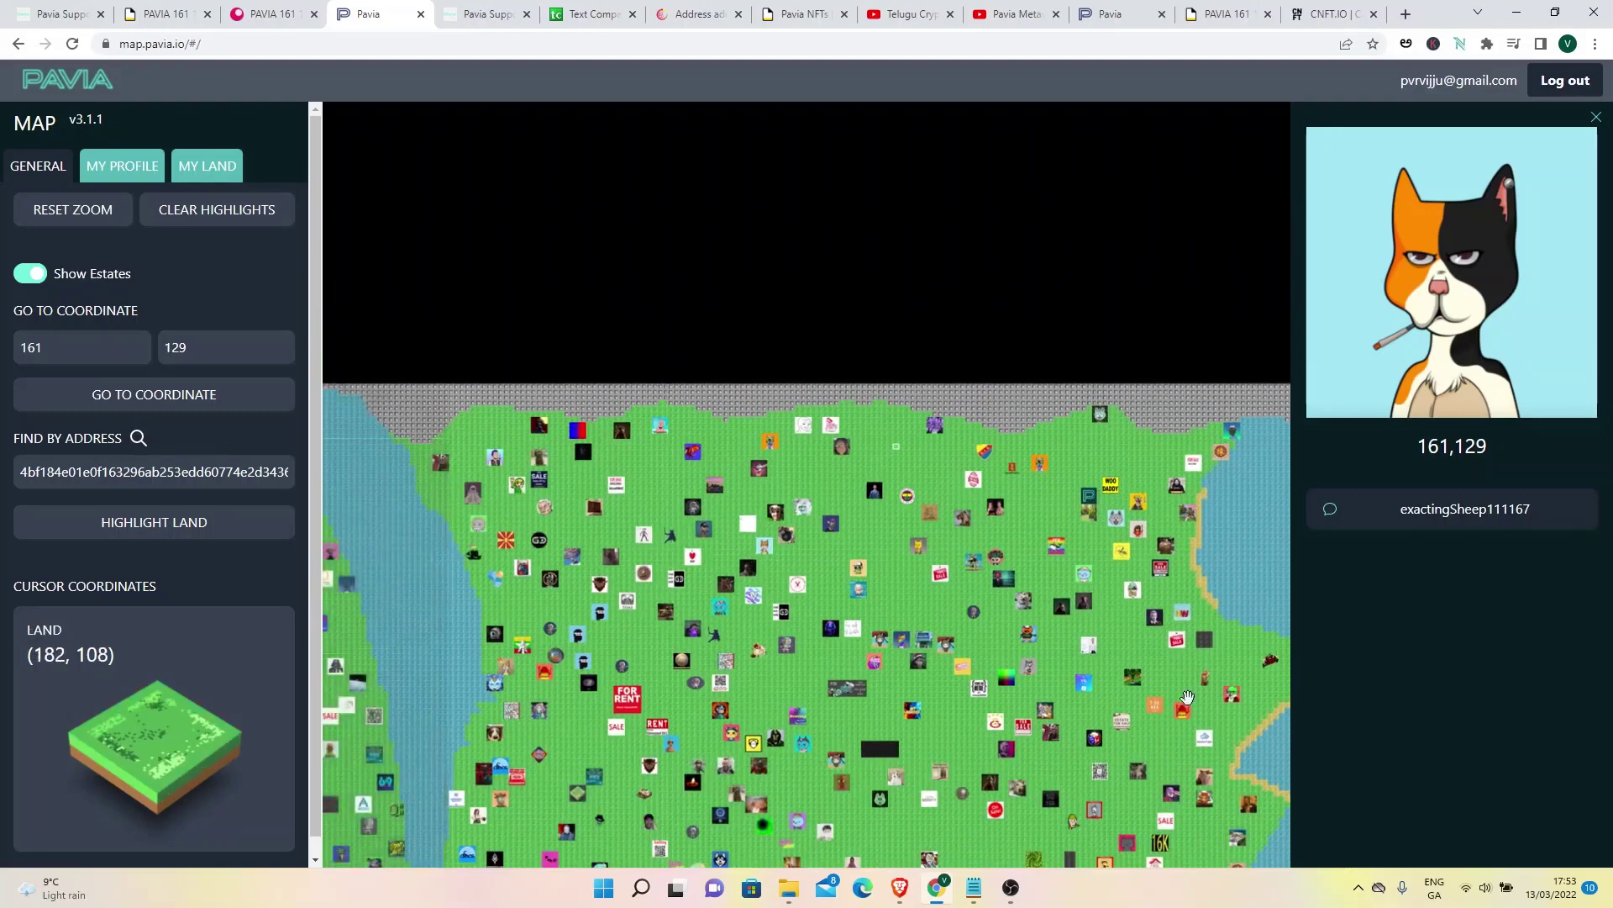
scroll(1057, 407, "down", 3)
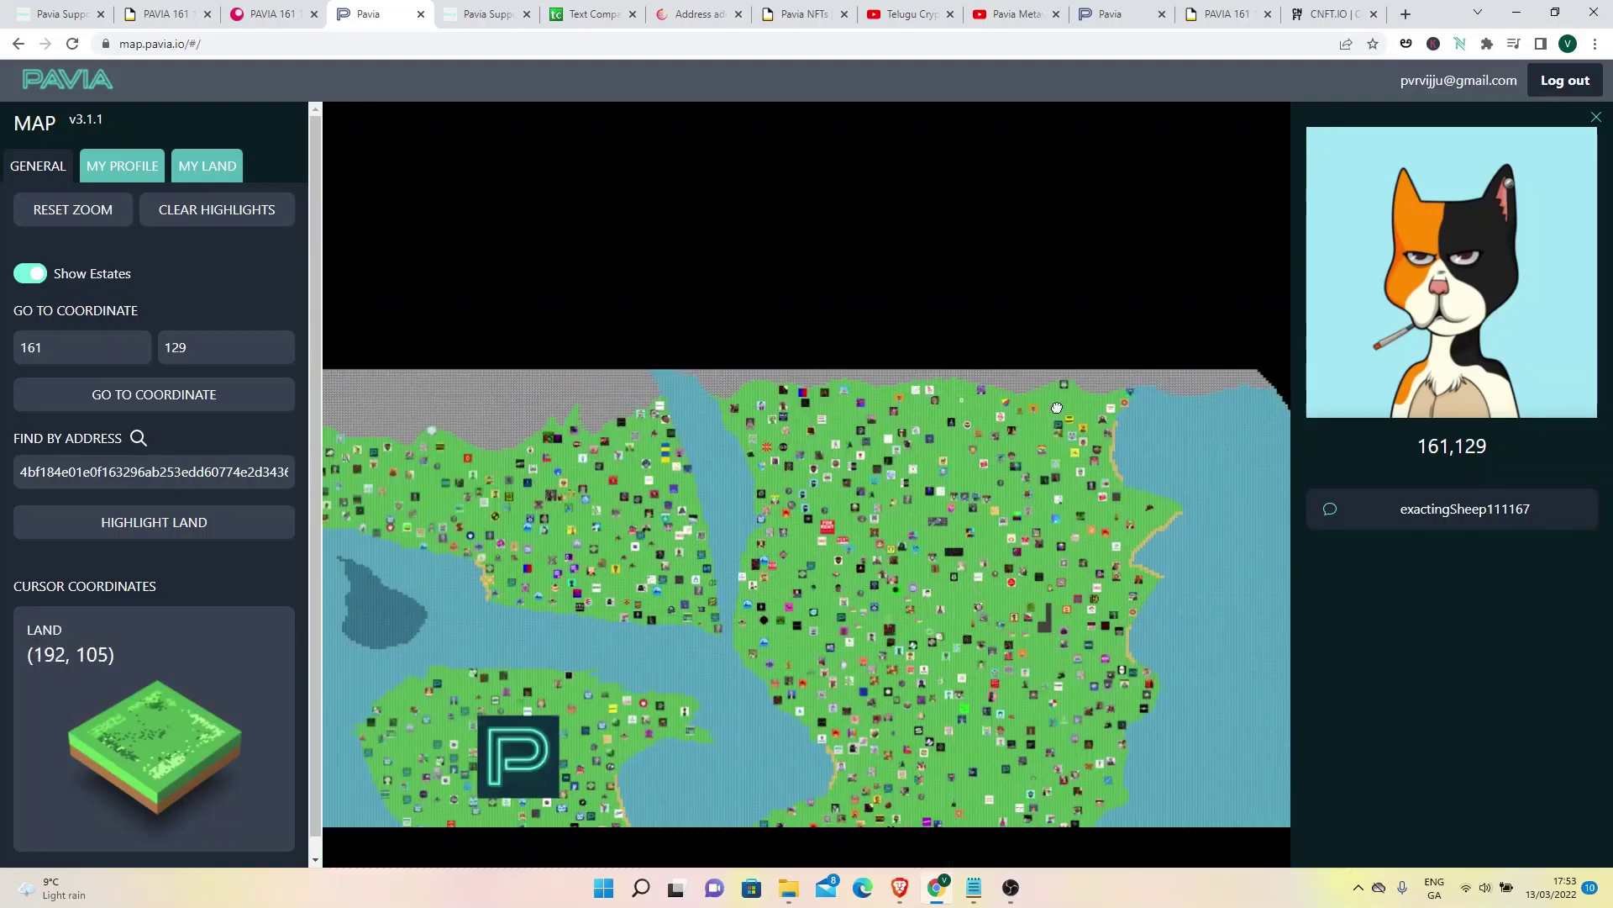
Pan south to the islands and back toward the northern coast
left_click_drag(1057, 408, 1052, 199)
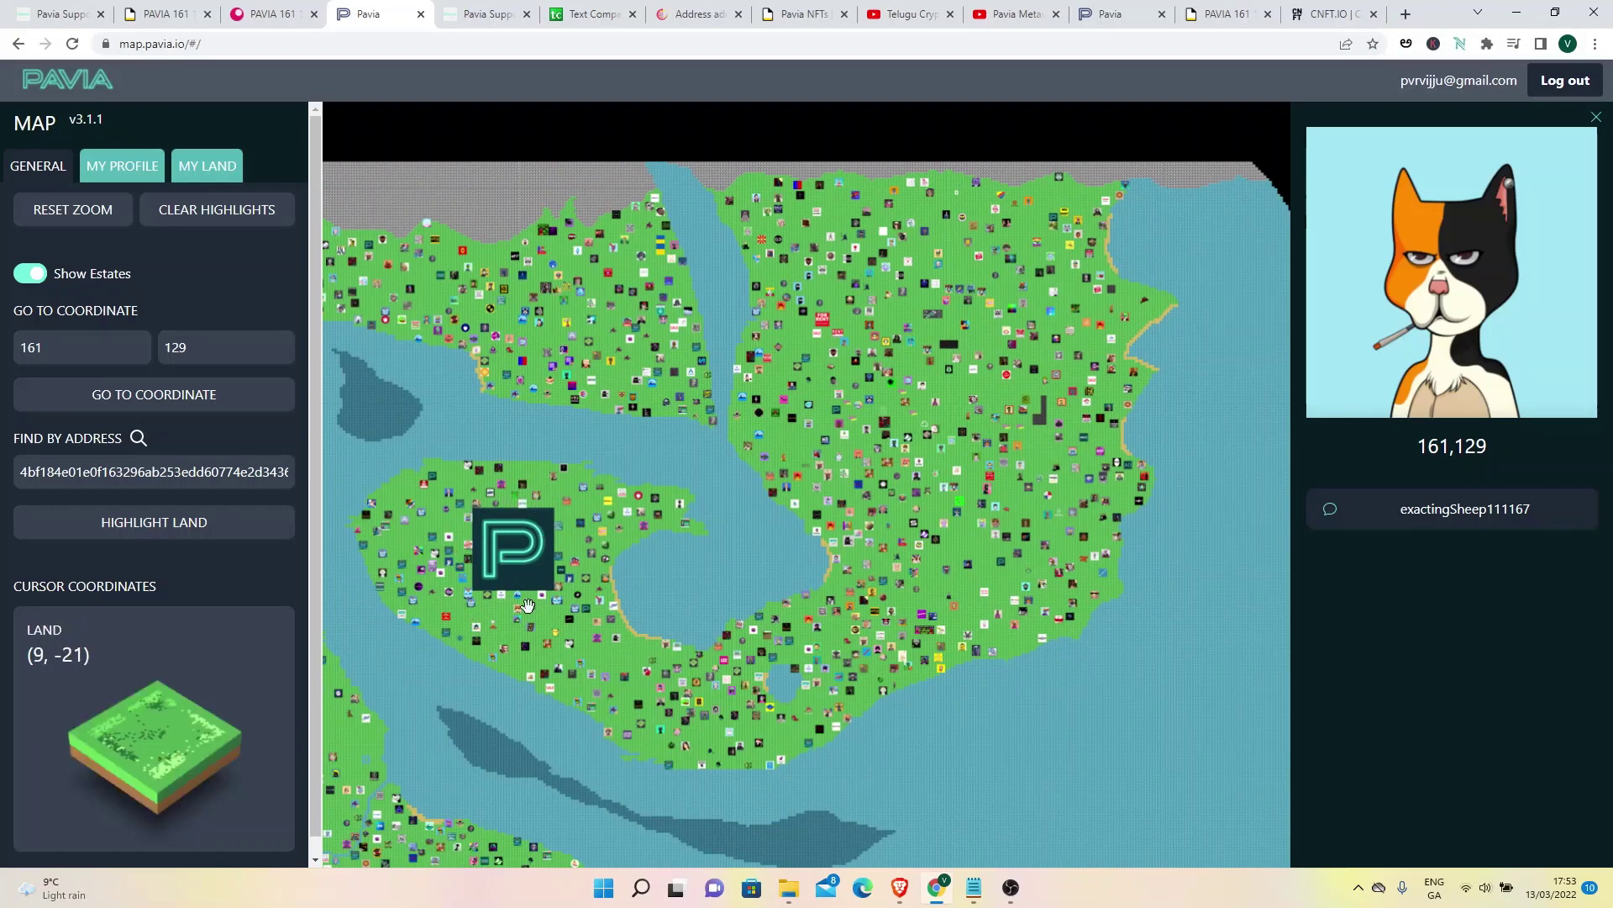
left_click_drag(966, 214, 990, 441)
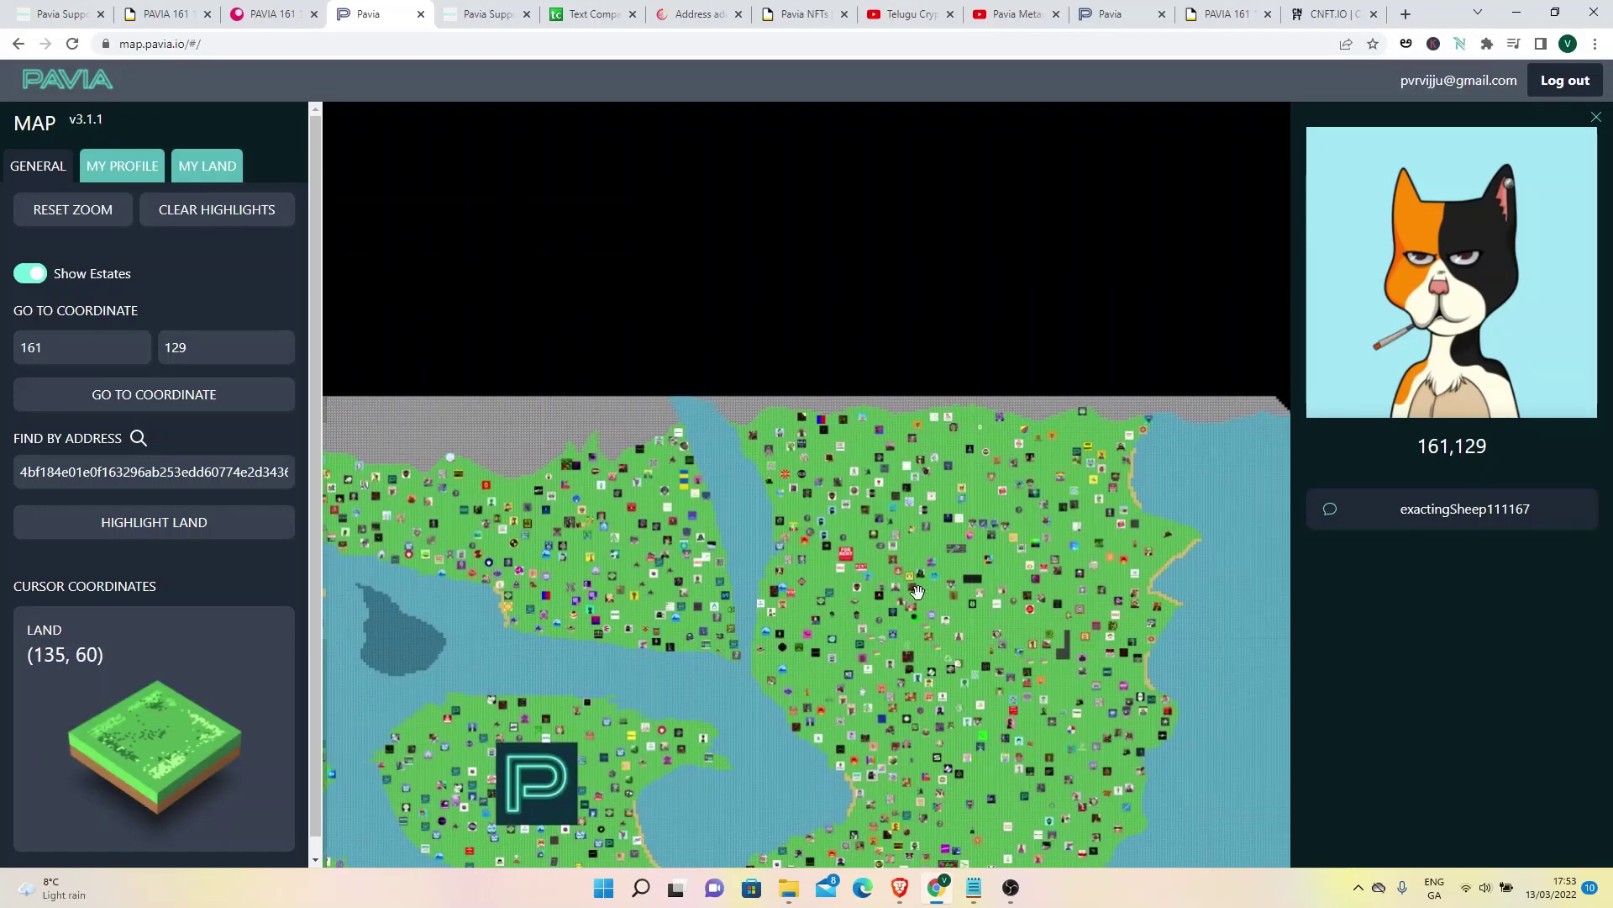
scroll(991, 441, "up", 2)
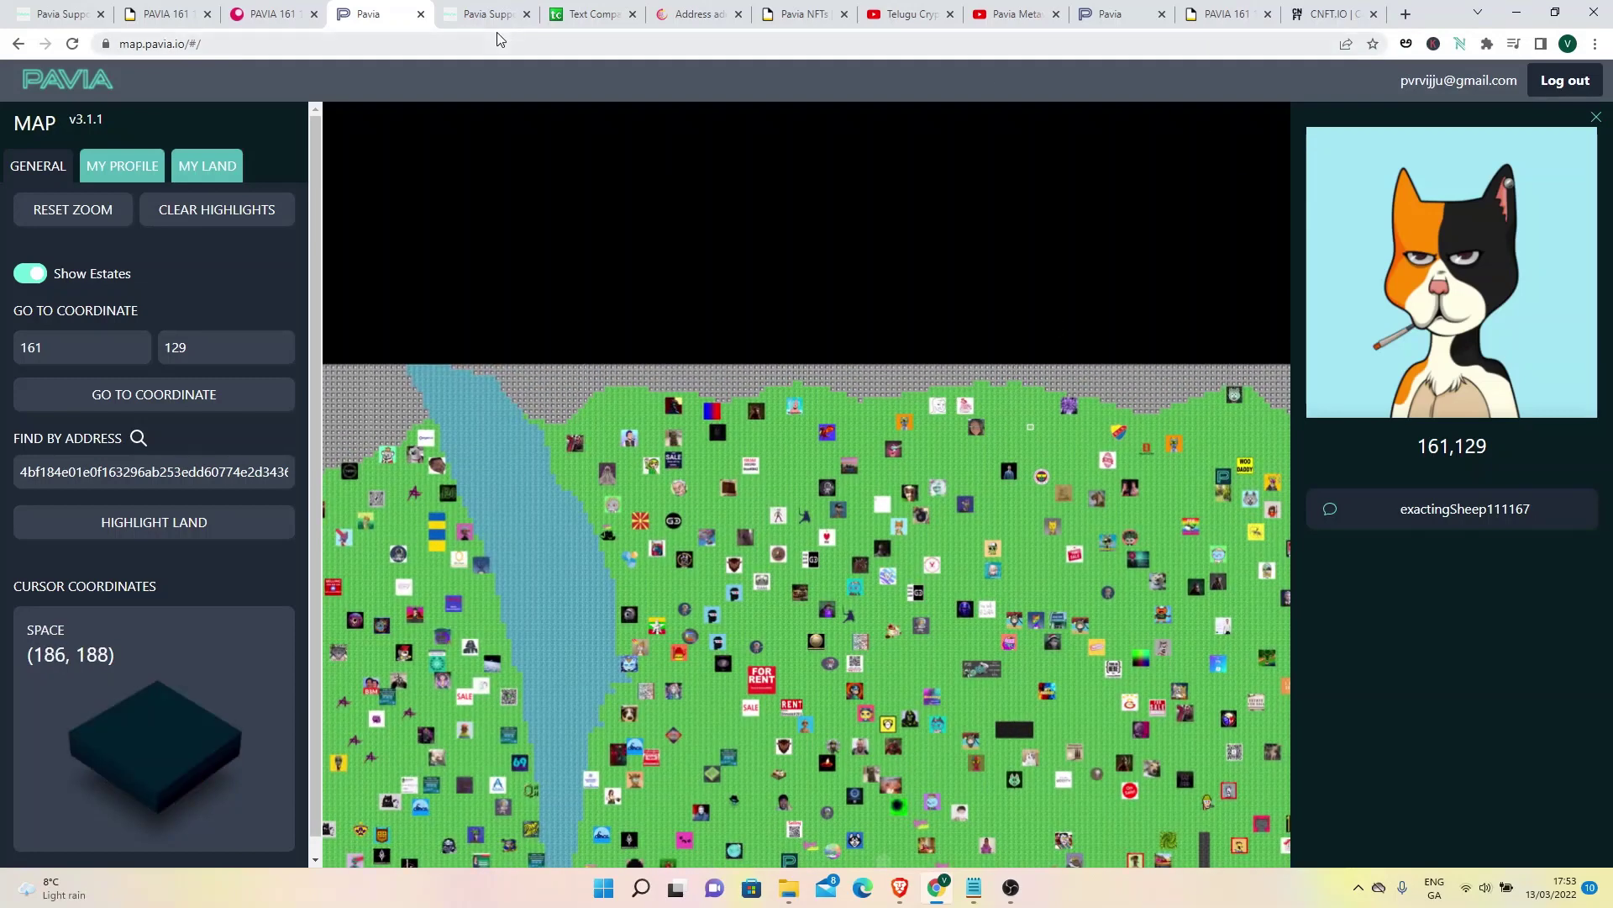
Return to the Policy ID help article and select the policy ID string
left_click(61, 13)
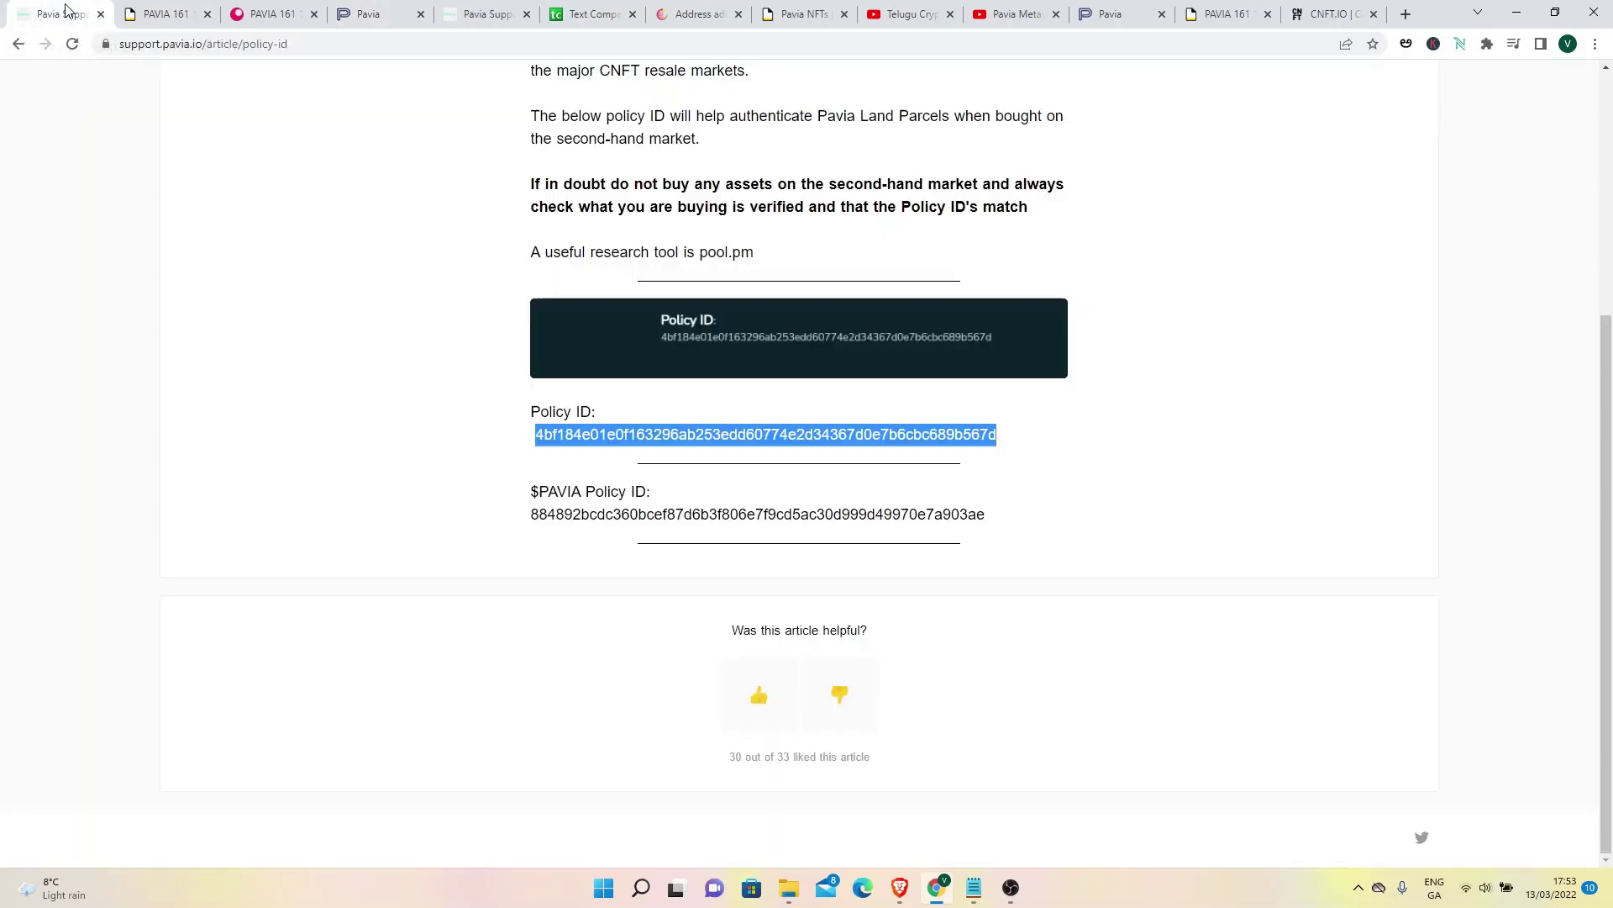
left_click(1278, 458)
left_click_drag(539, 436, 653, 456)
scroll(215, 190, "up", 1)
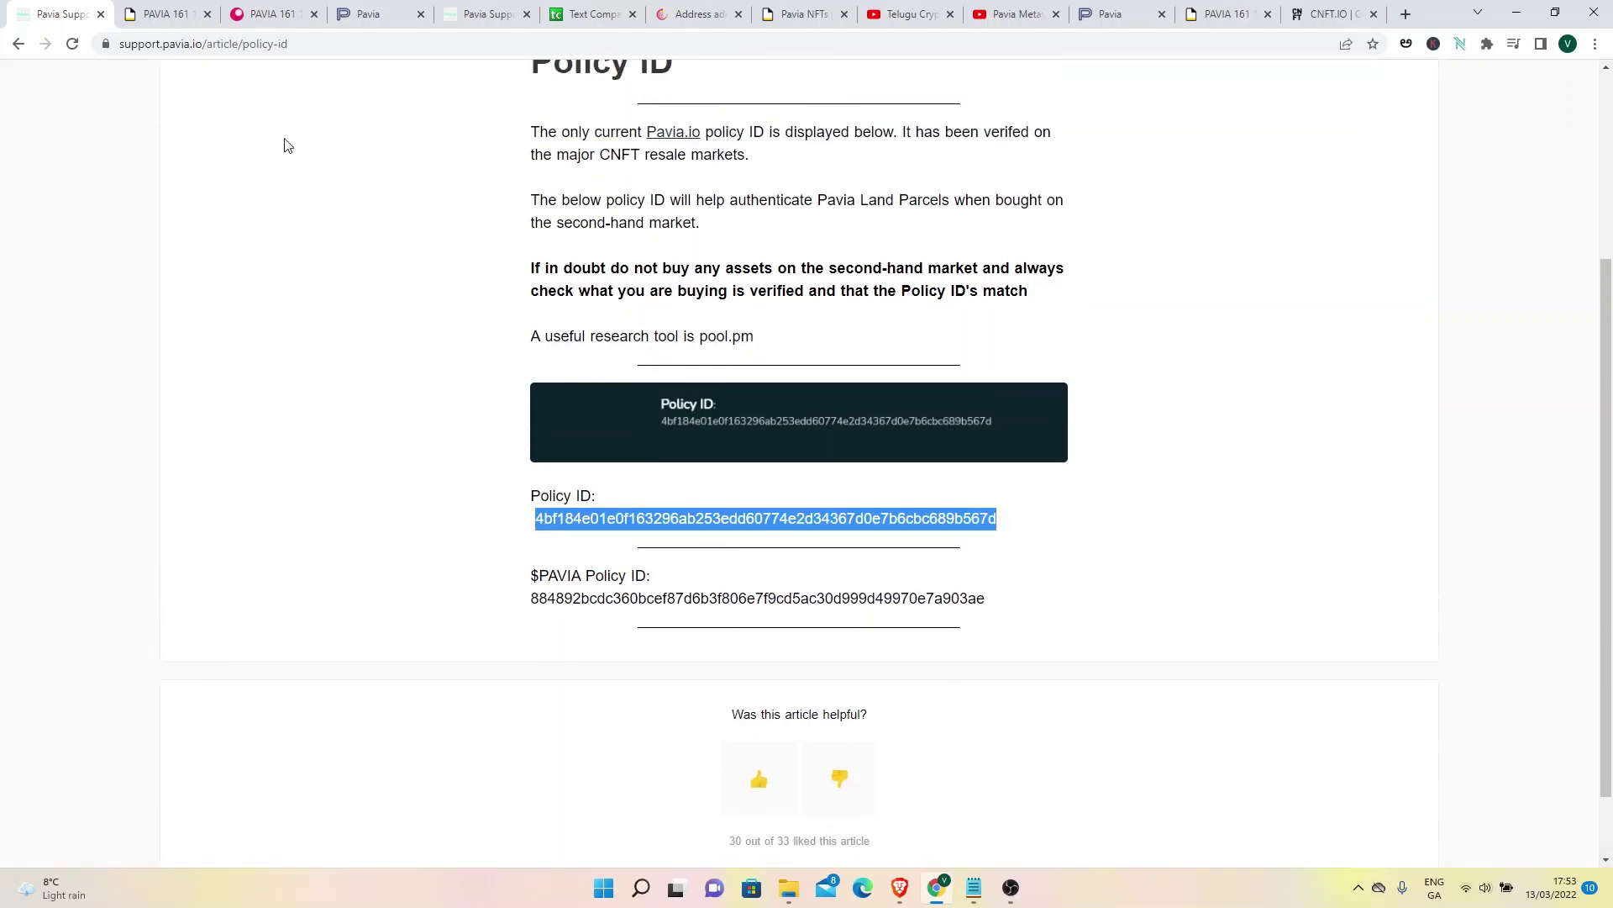
scroll(445, 189, "up", 3)
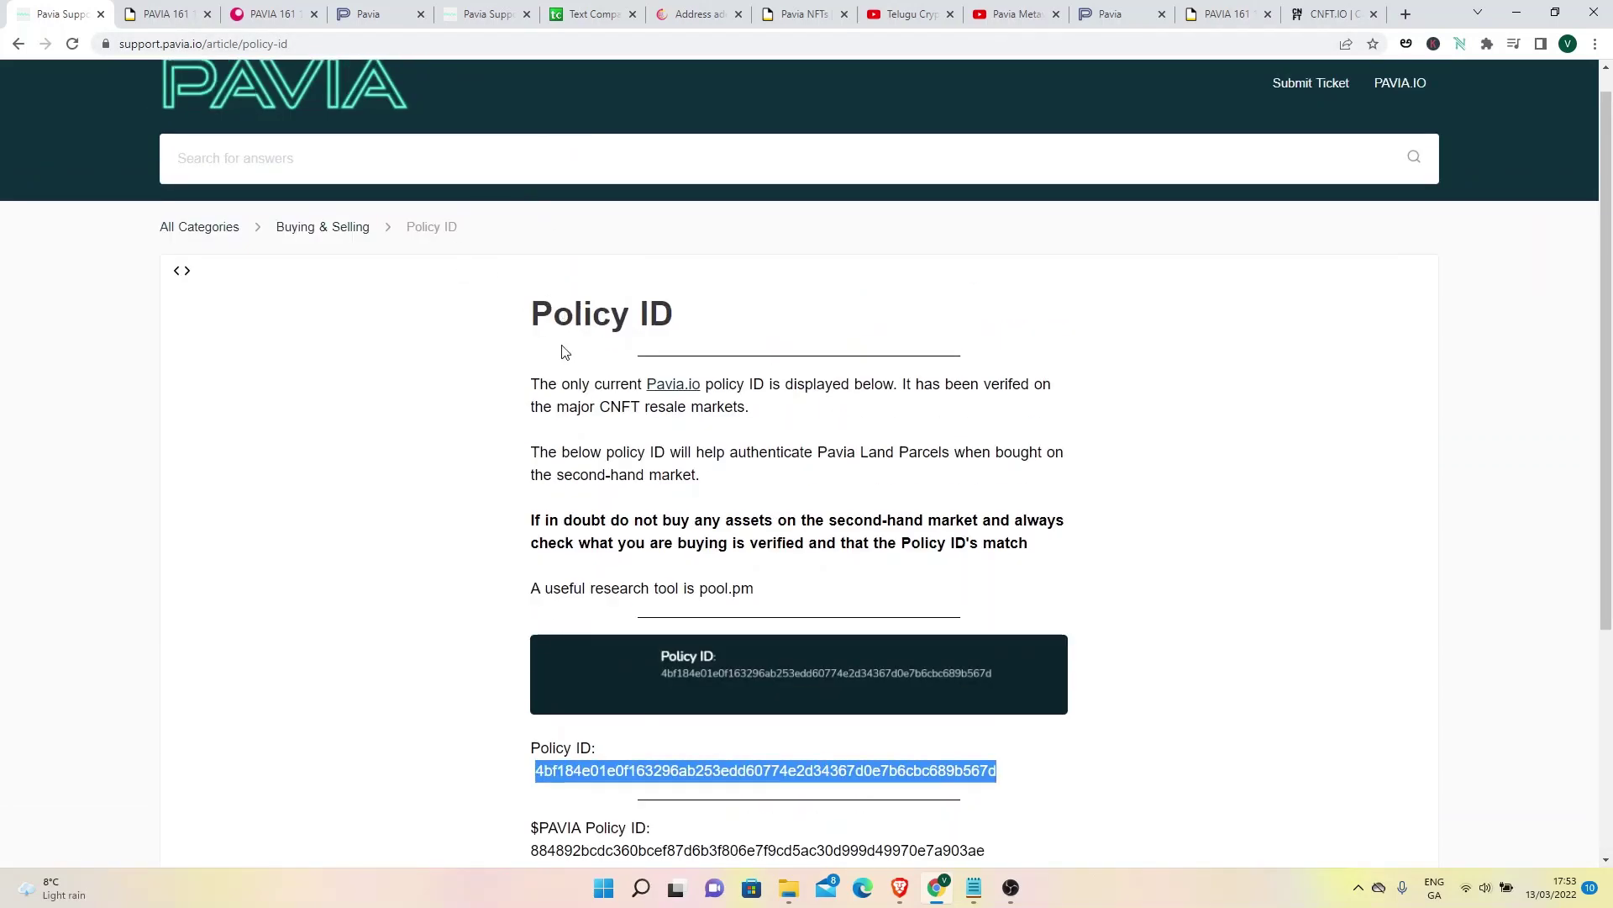
scroll(479, 382, "down", 2)
scroll(432, 306, "up", 2)
Copy the full official Pavia policy ID and go back to the PAVIA 161 129 listing
left_click(1103, 763)
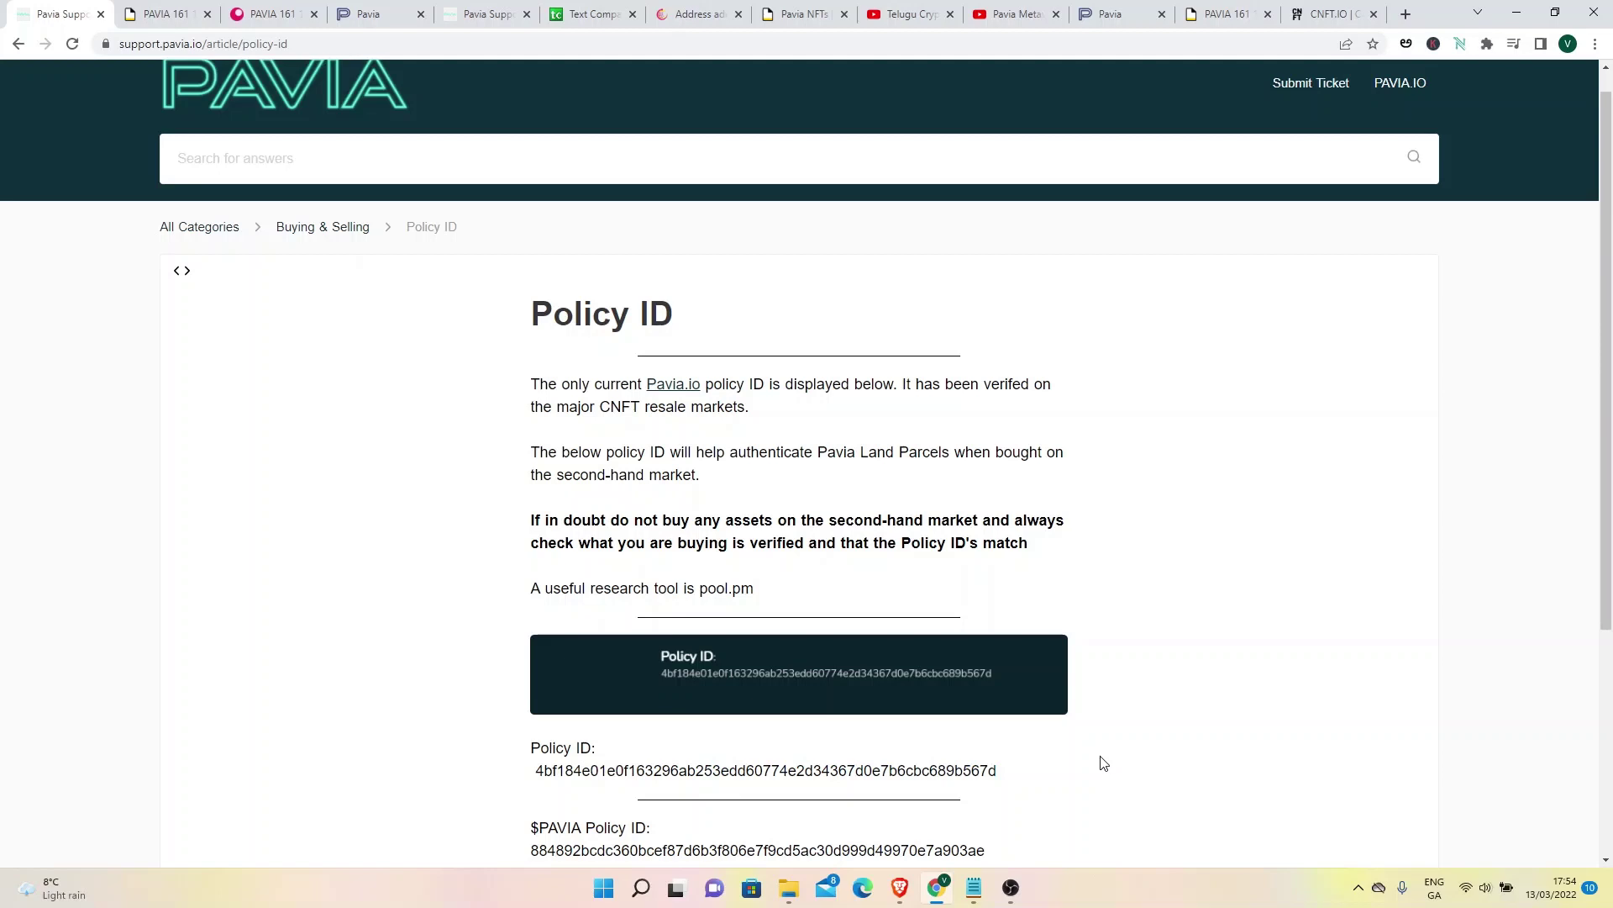
left_click_drag(563, 774, 1000, 781)
right_click(976, 767)
left_click(1012, 650)
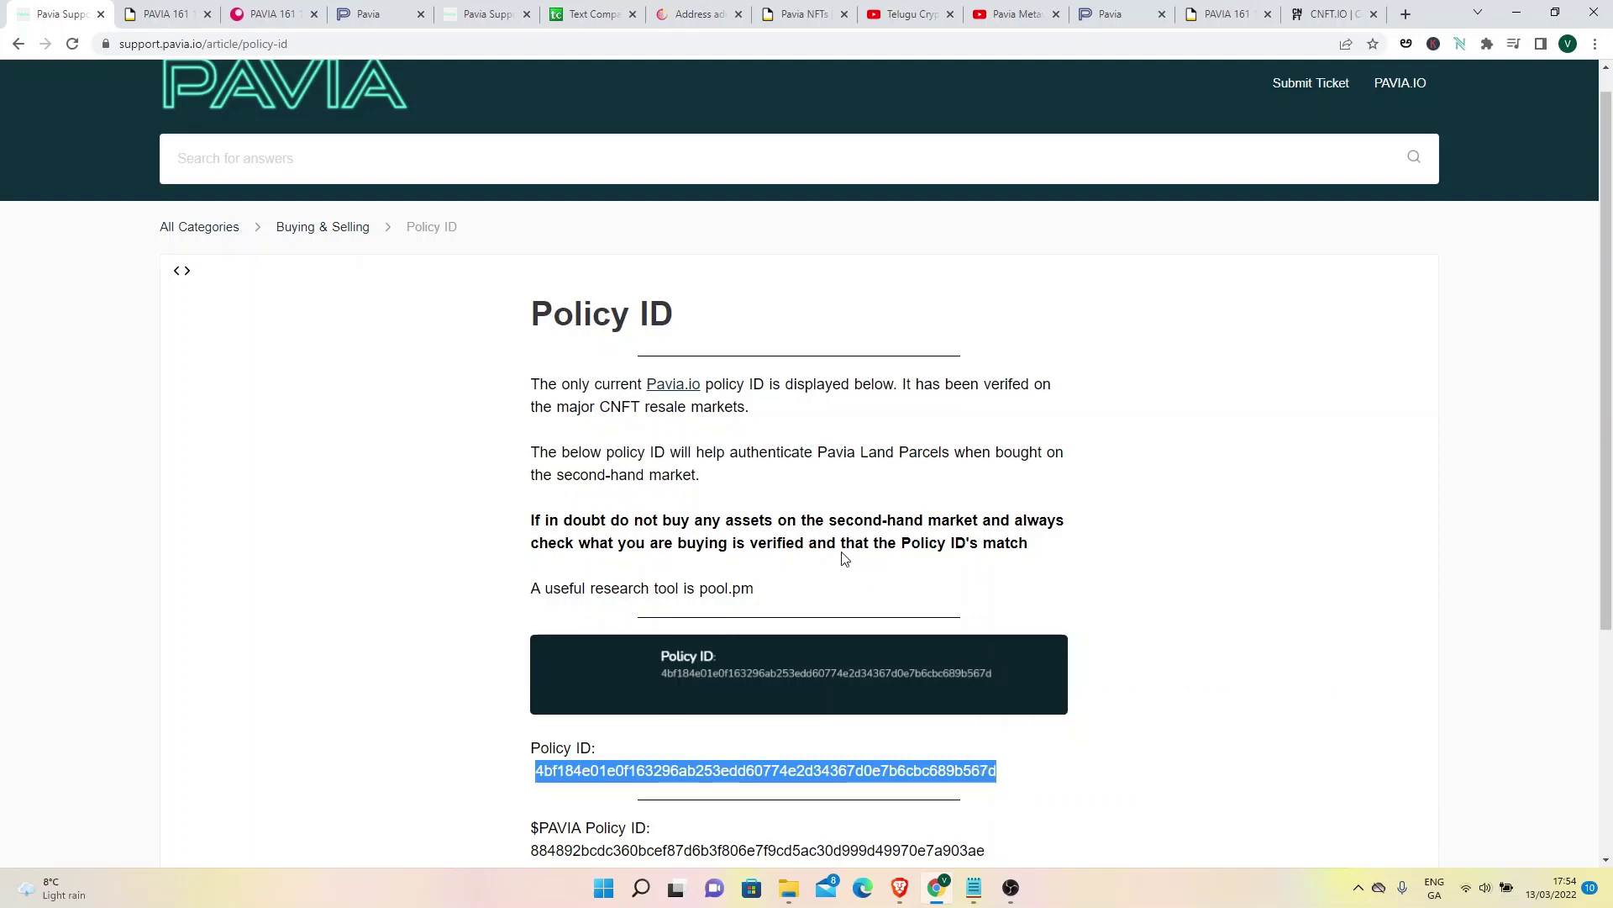
left_click(164, 14)
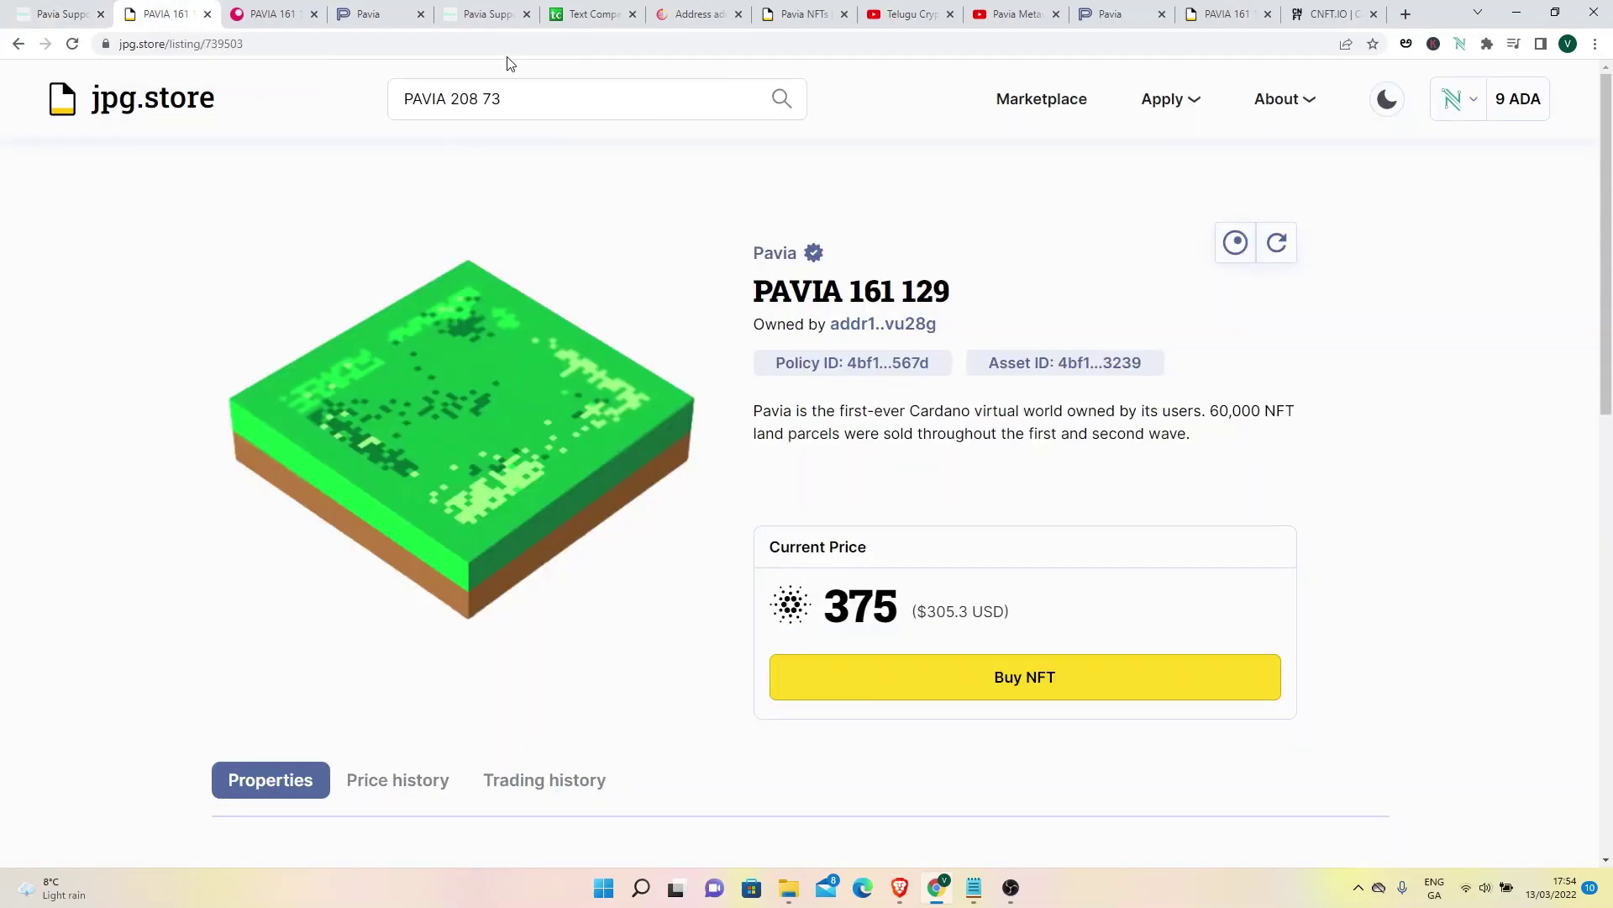
Clear Text Compare and paste the official Pavia policy ID into the left box
left_click(588, 14)
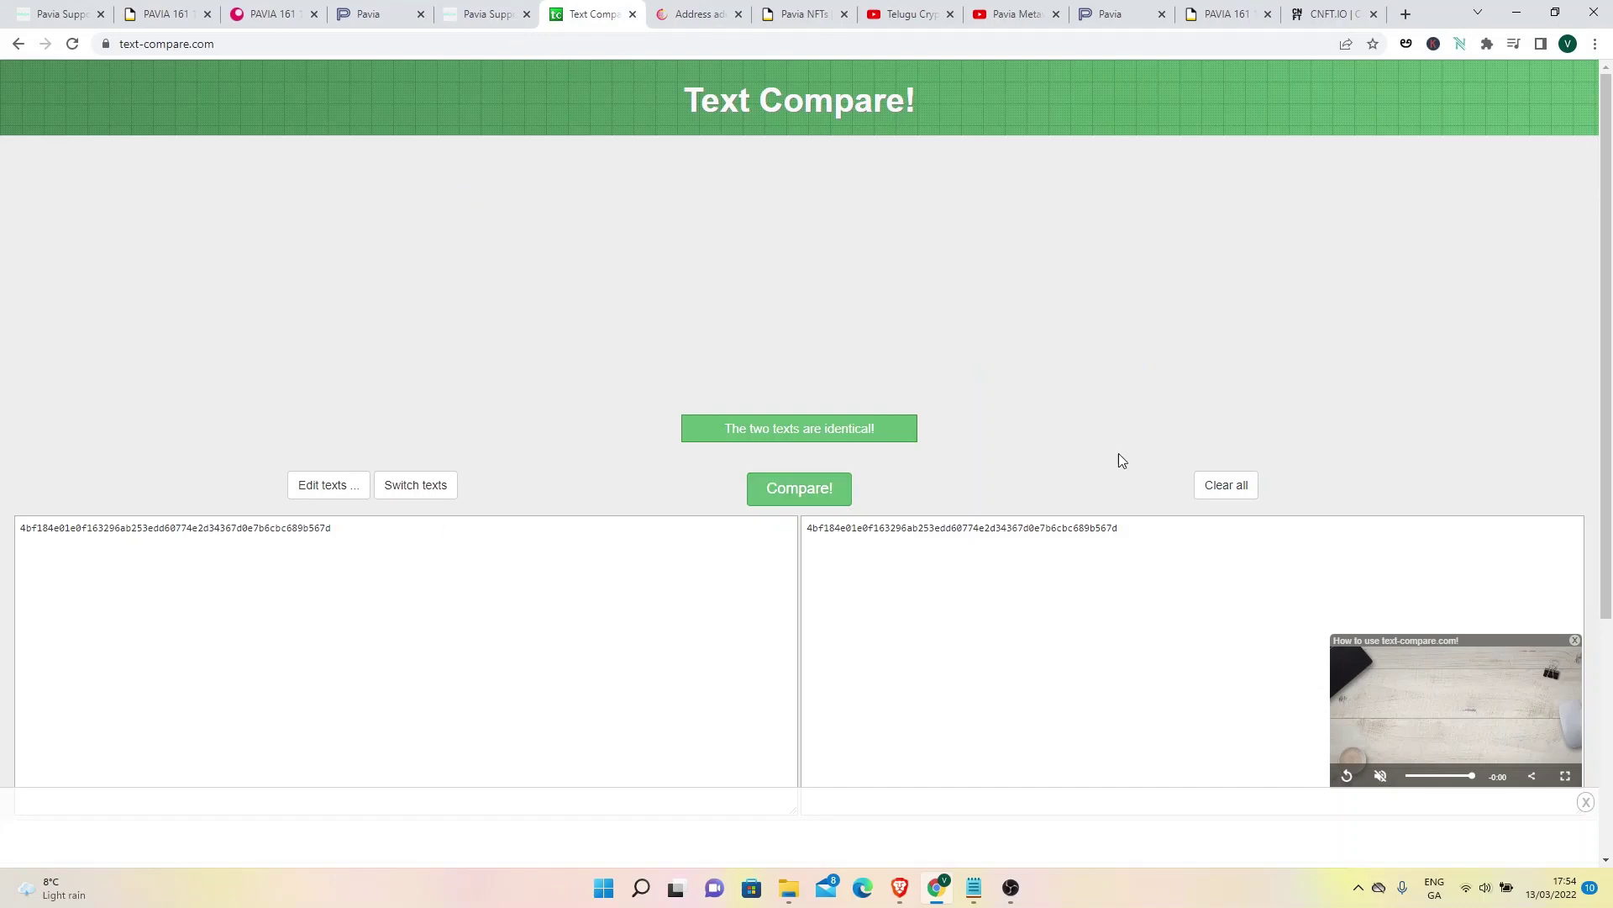
left_click(1227, 490)
left_click(79, 493)
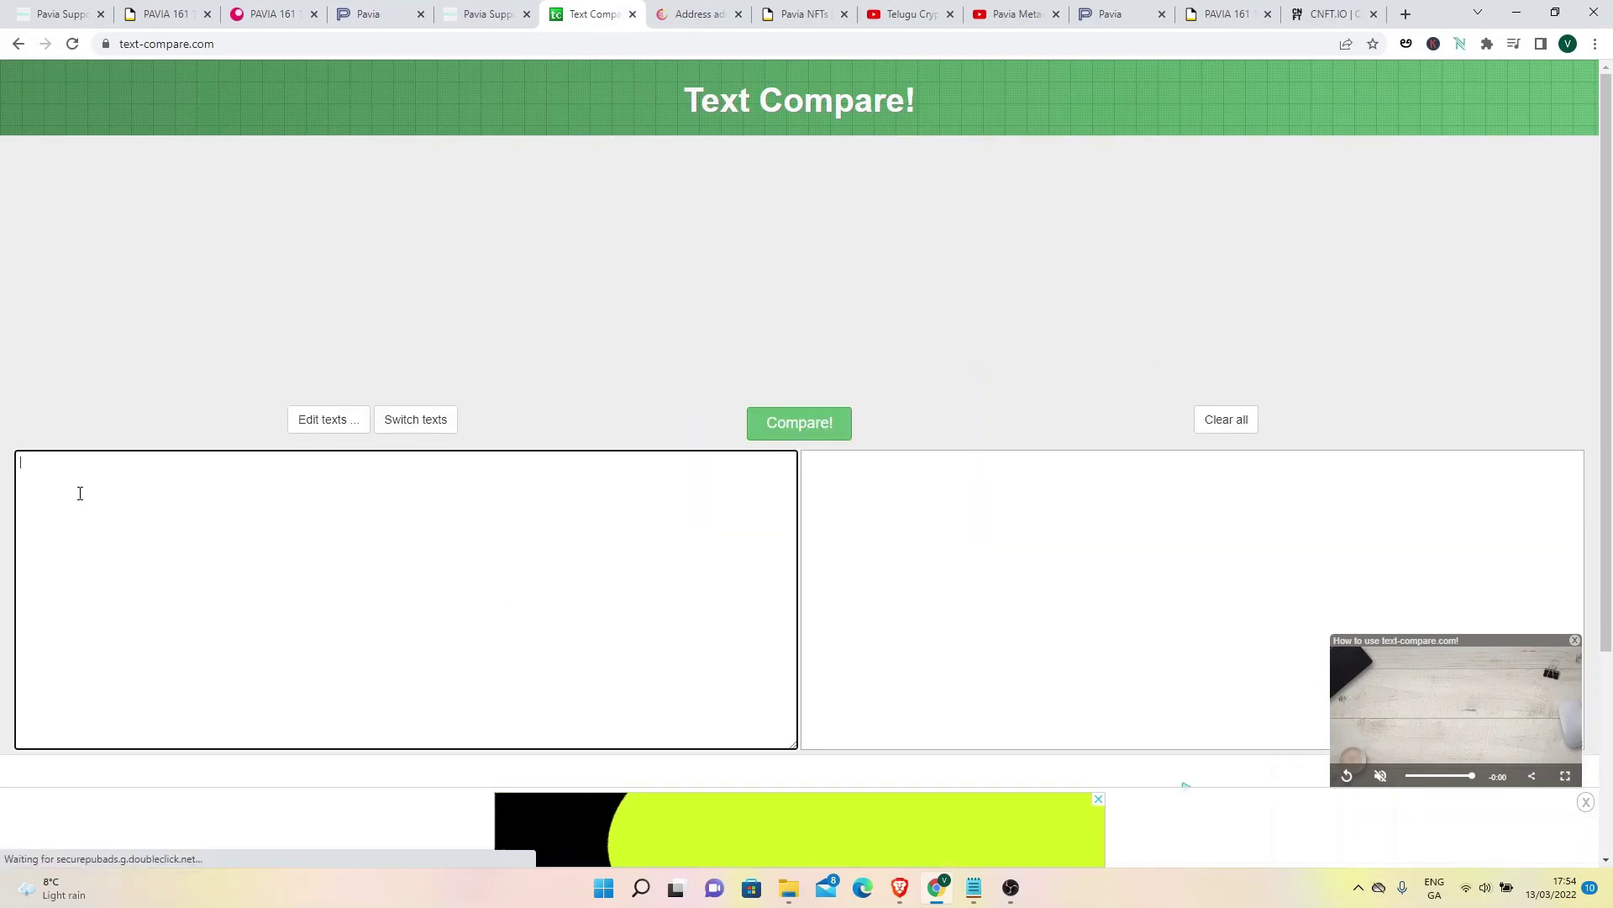
key("ctrl+v")
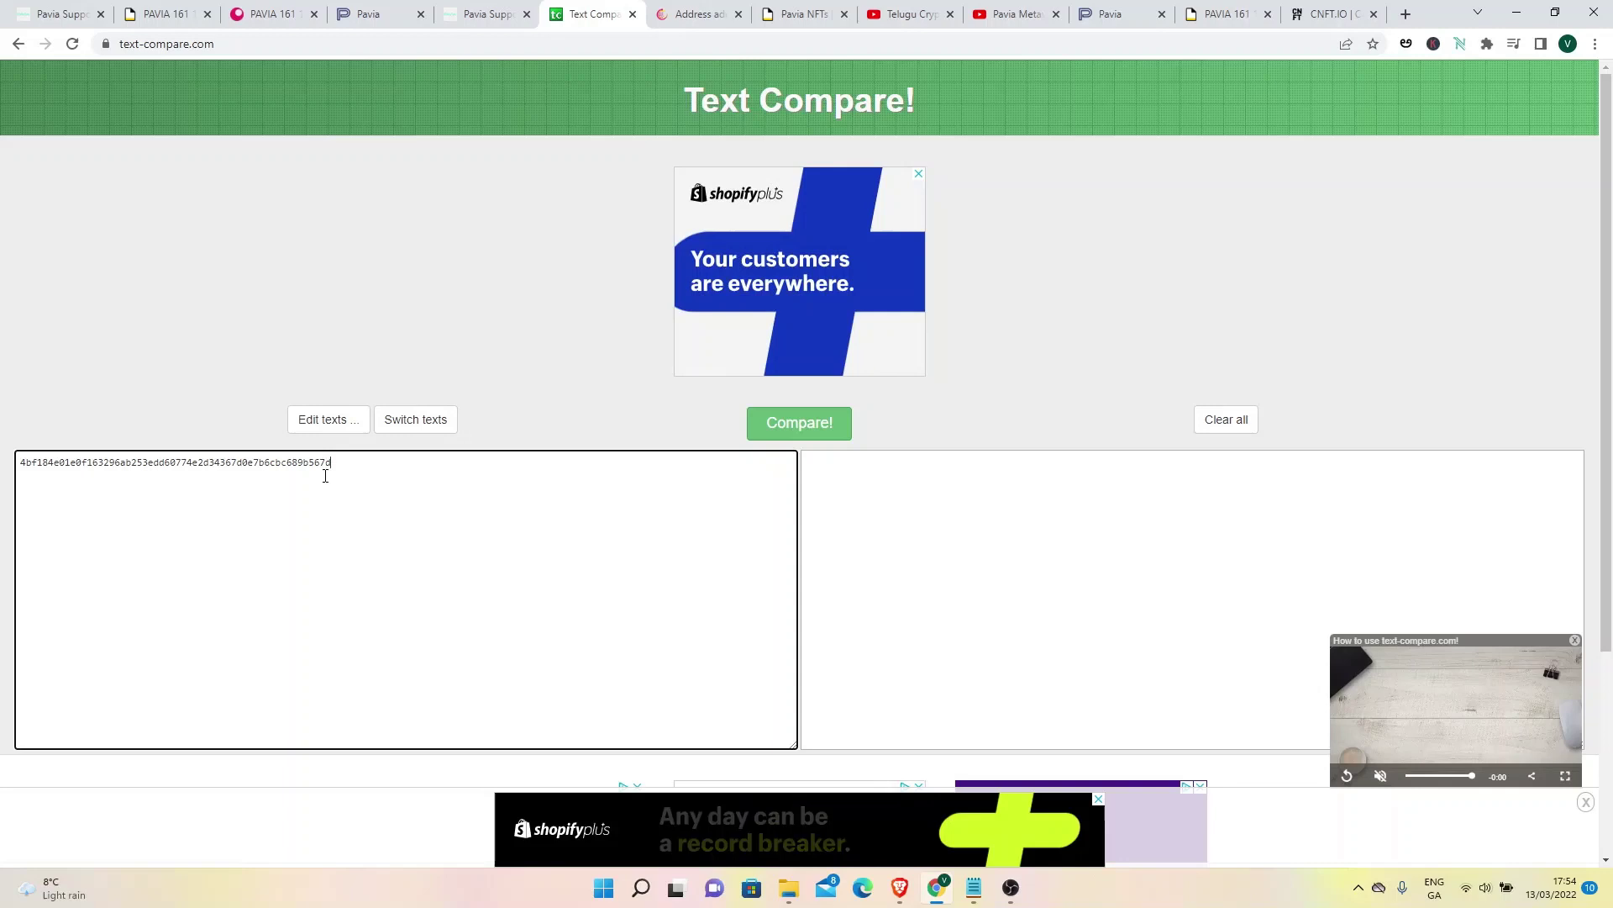
Paste the jpg.store listing's policy ID as the second text and compare them
left_click(193, 26)
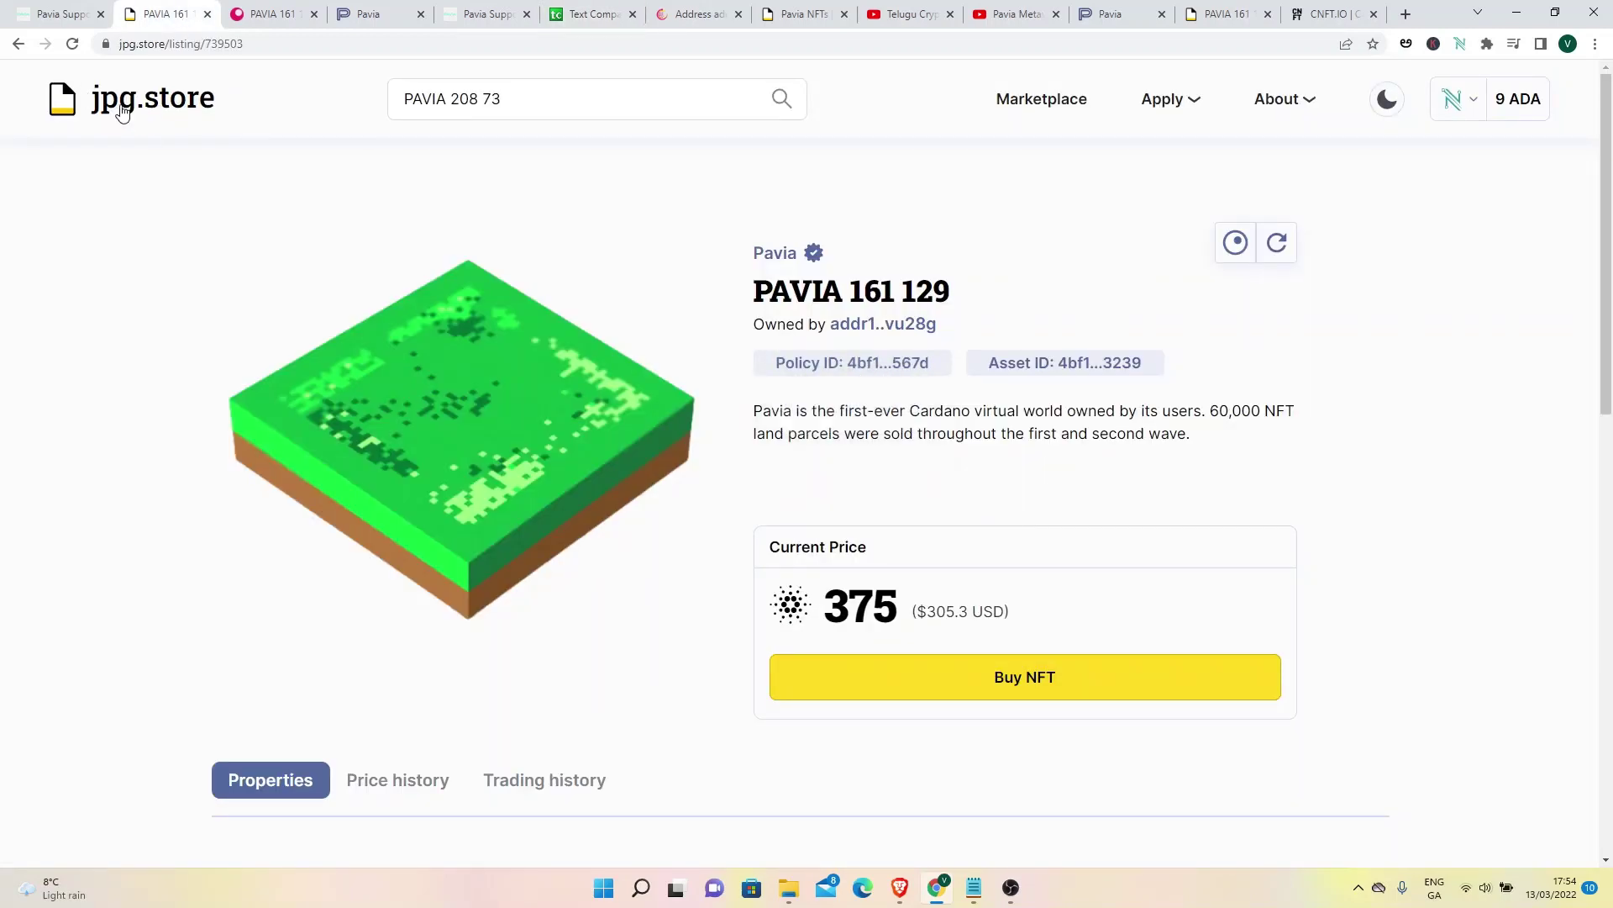
left_click(870, 366)
left_click(593, 14)
left_click(844, 488)
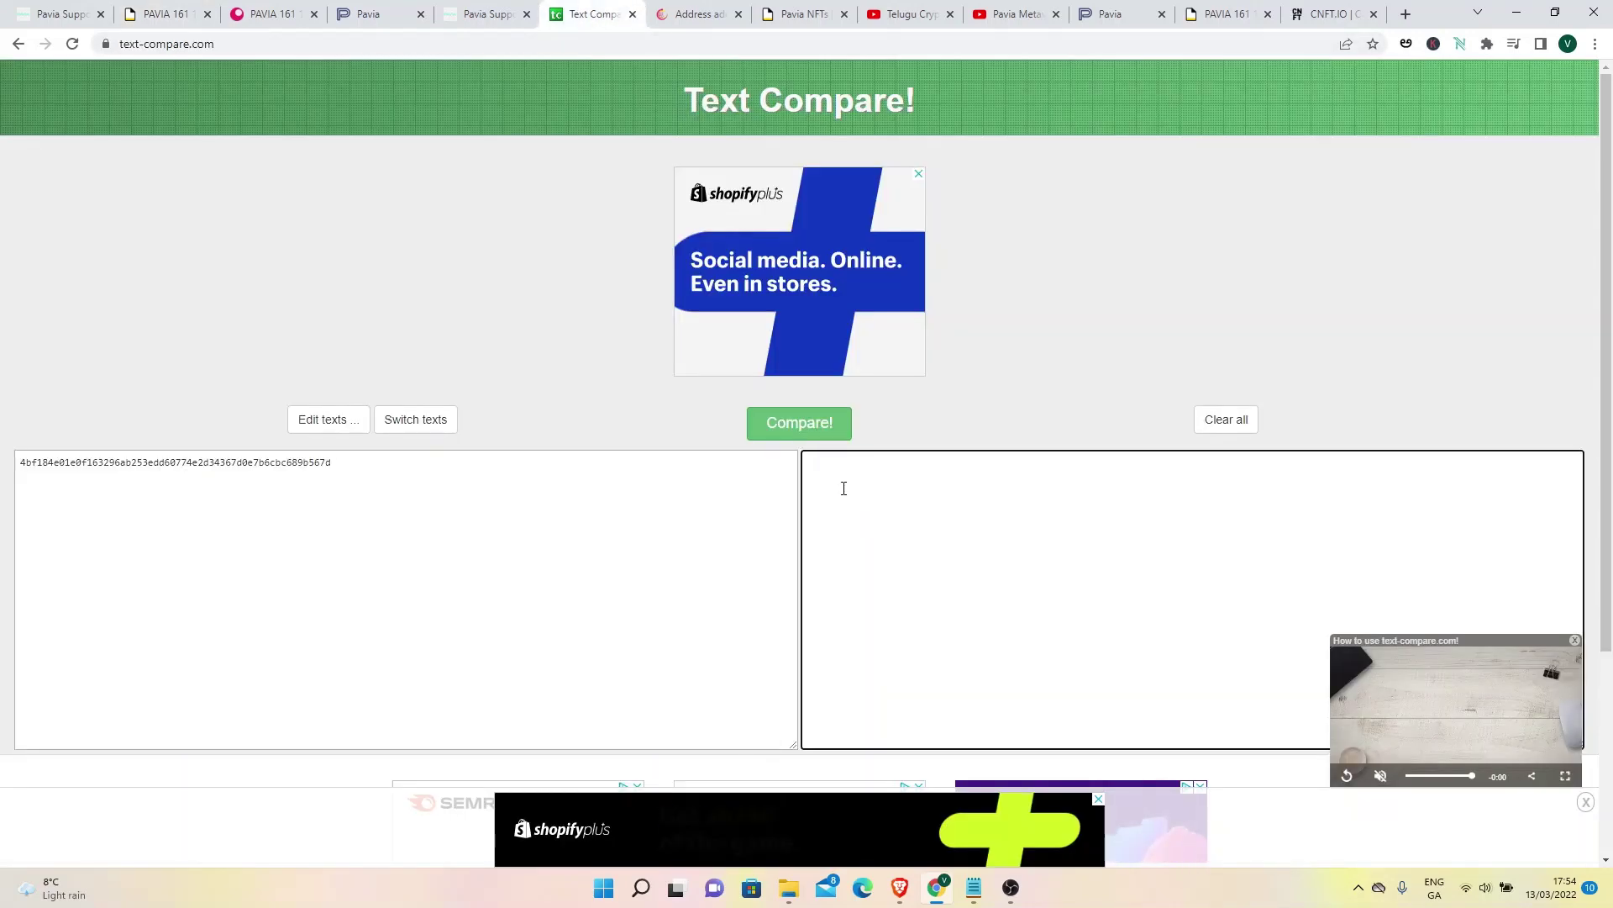
key("ctrl+v")
left_click(766, 426)
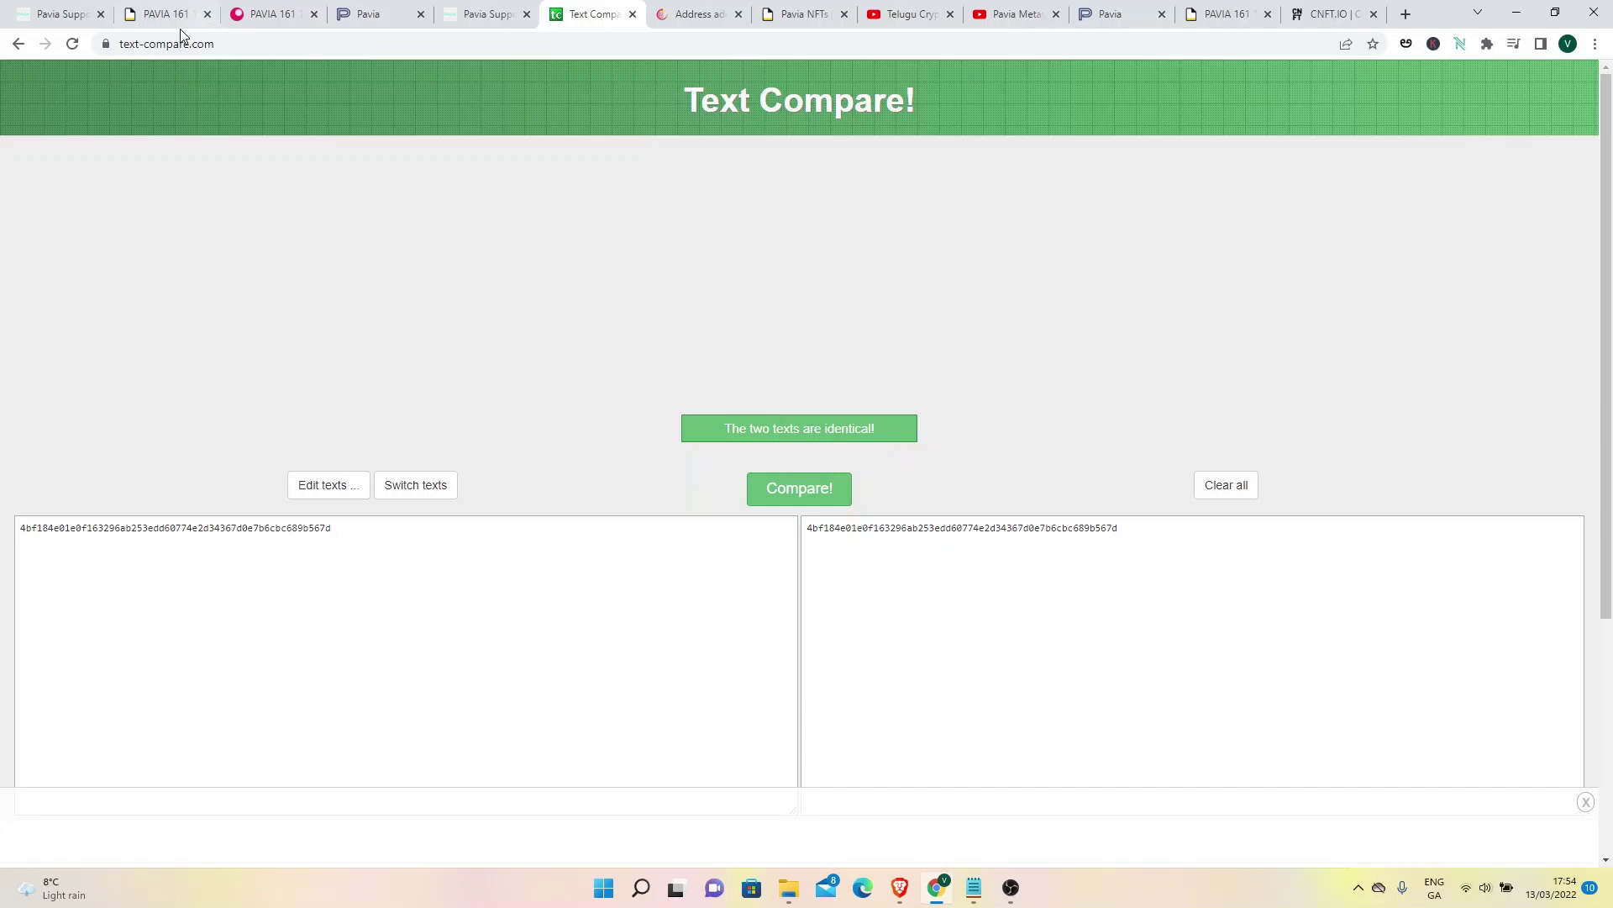
left_click(159, 15)
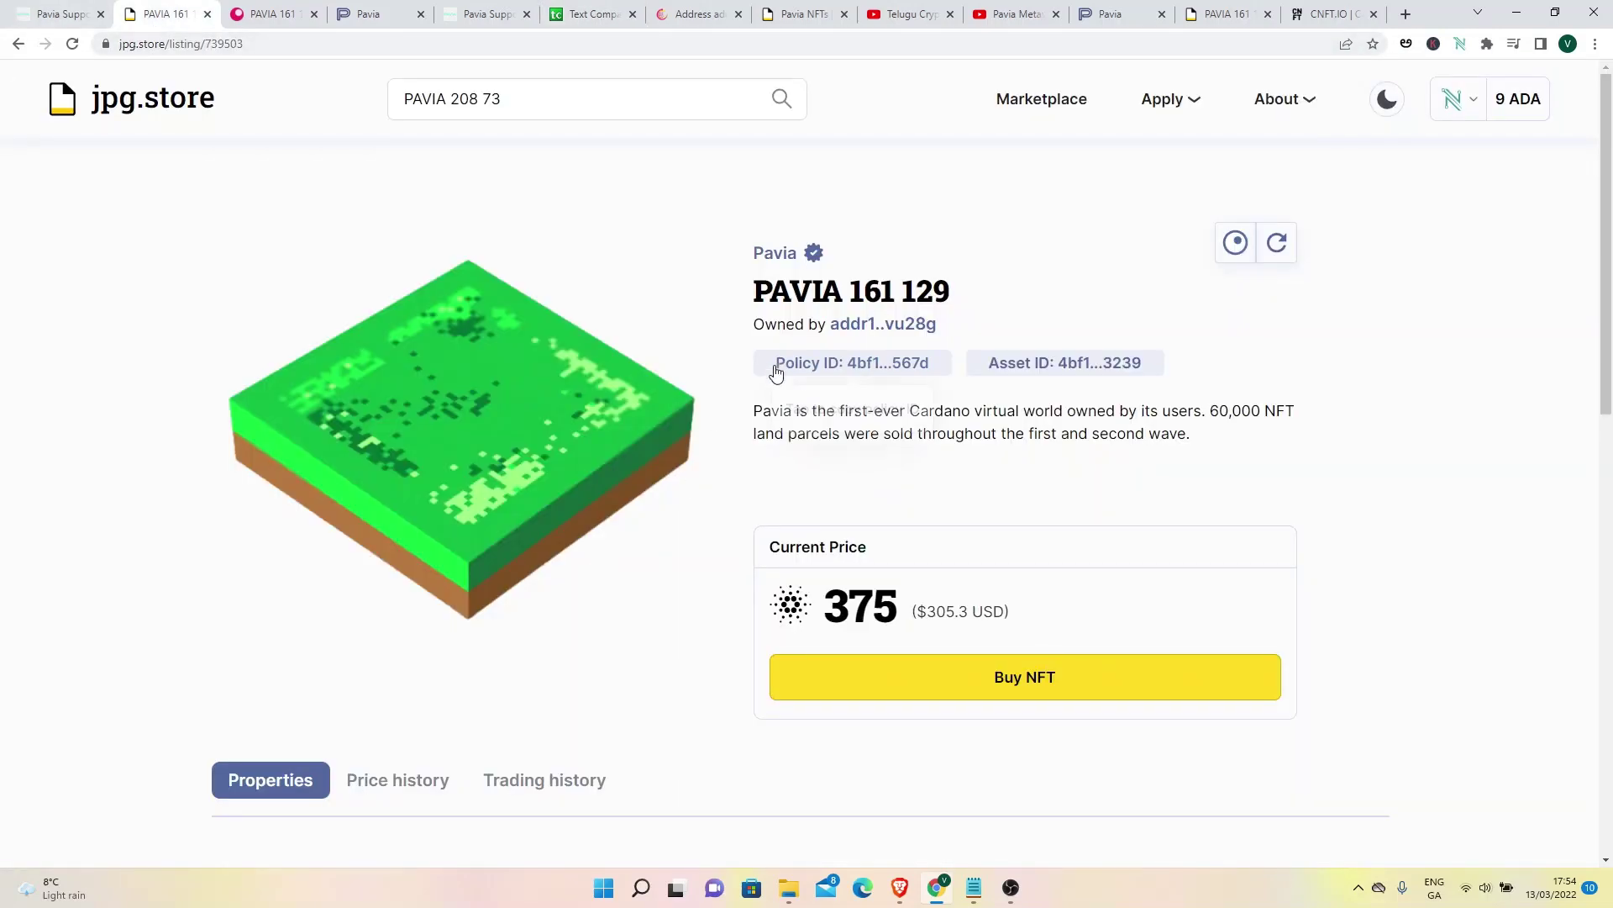
Open the PAVIA 161 129 parcel on pool.pm from the jpg.store listing
scroll(696, 461, "down", 2)
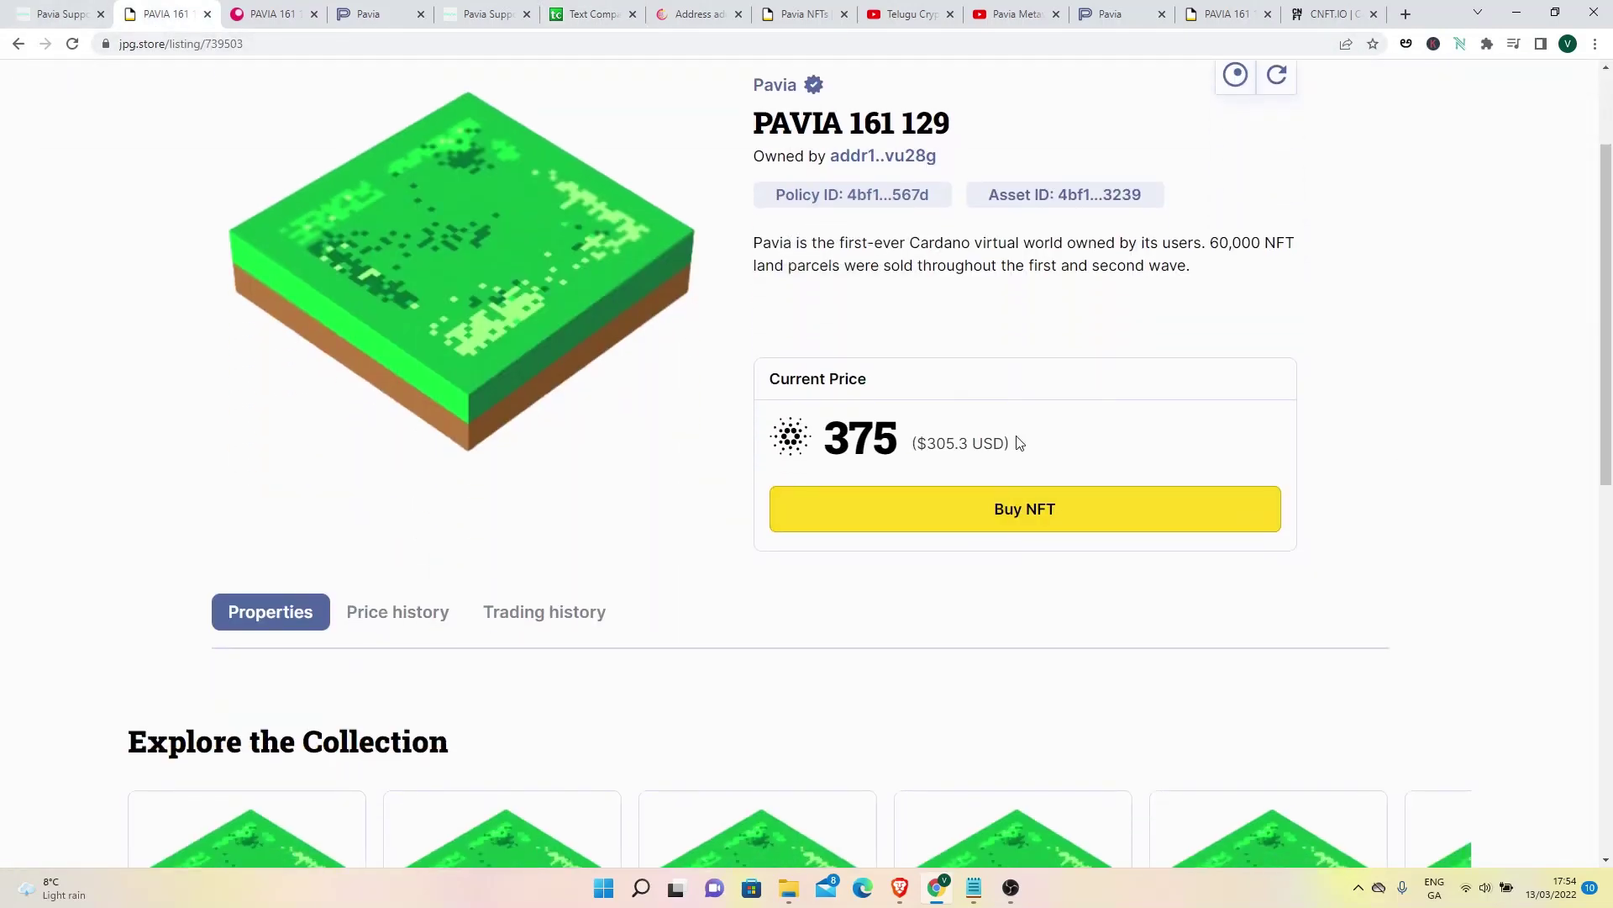
left_click(1017, 518)
scroll(1066, 440, "up", 2)
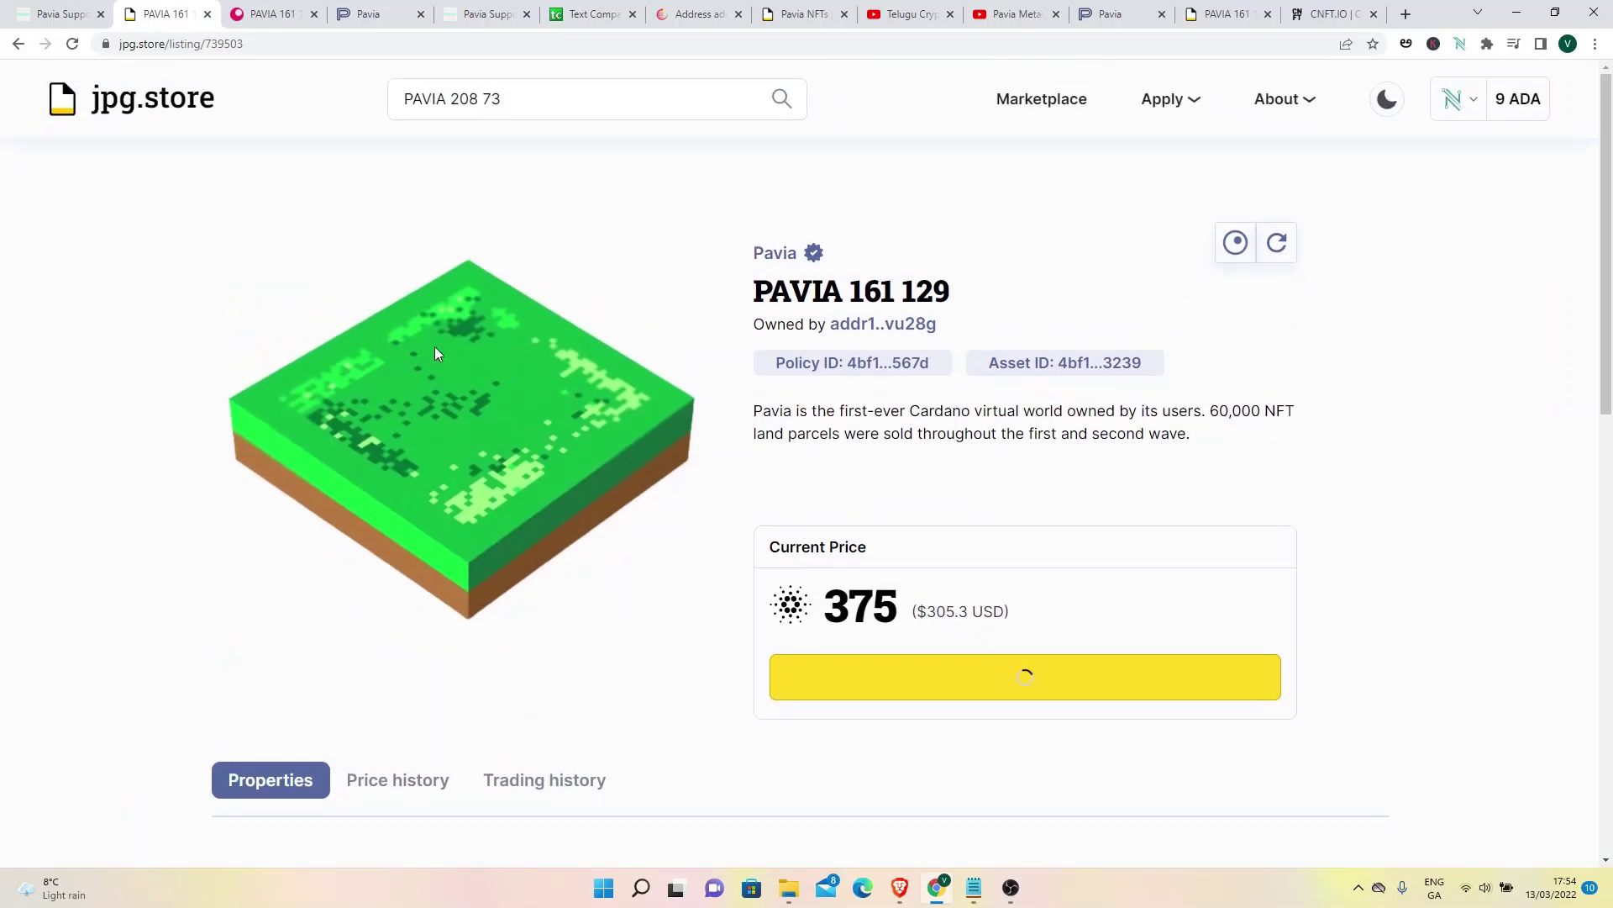
left_click(1234, 249)
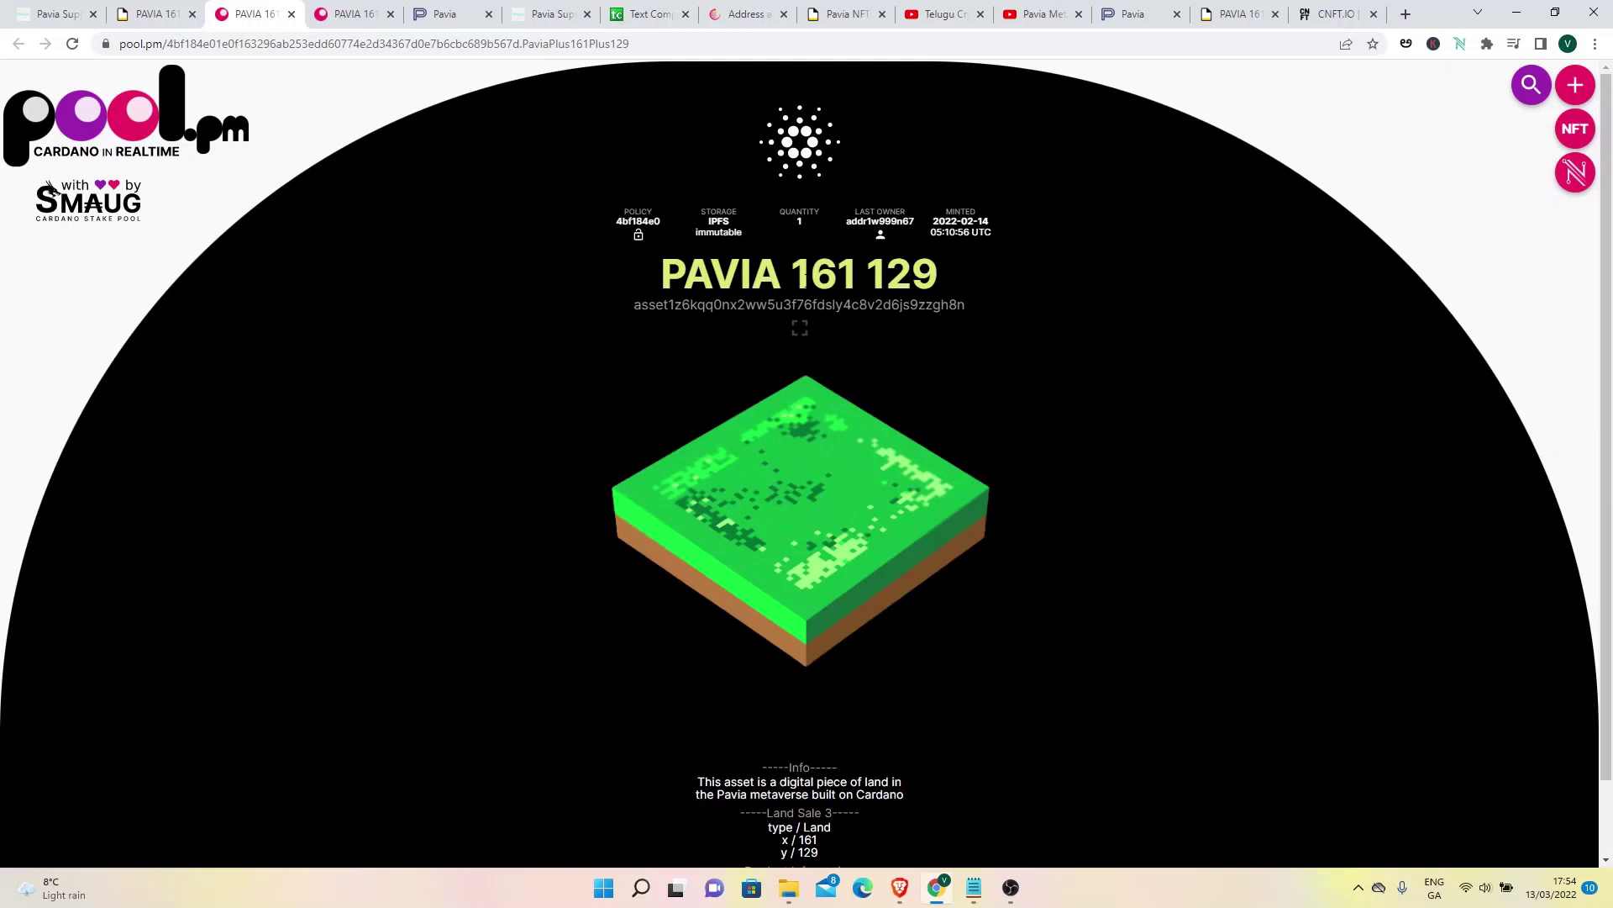
left_click_drag(802, 280, 922, 285)
scroll(857, 397, "down", 1)
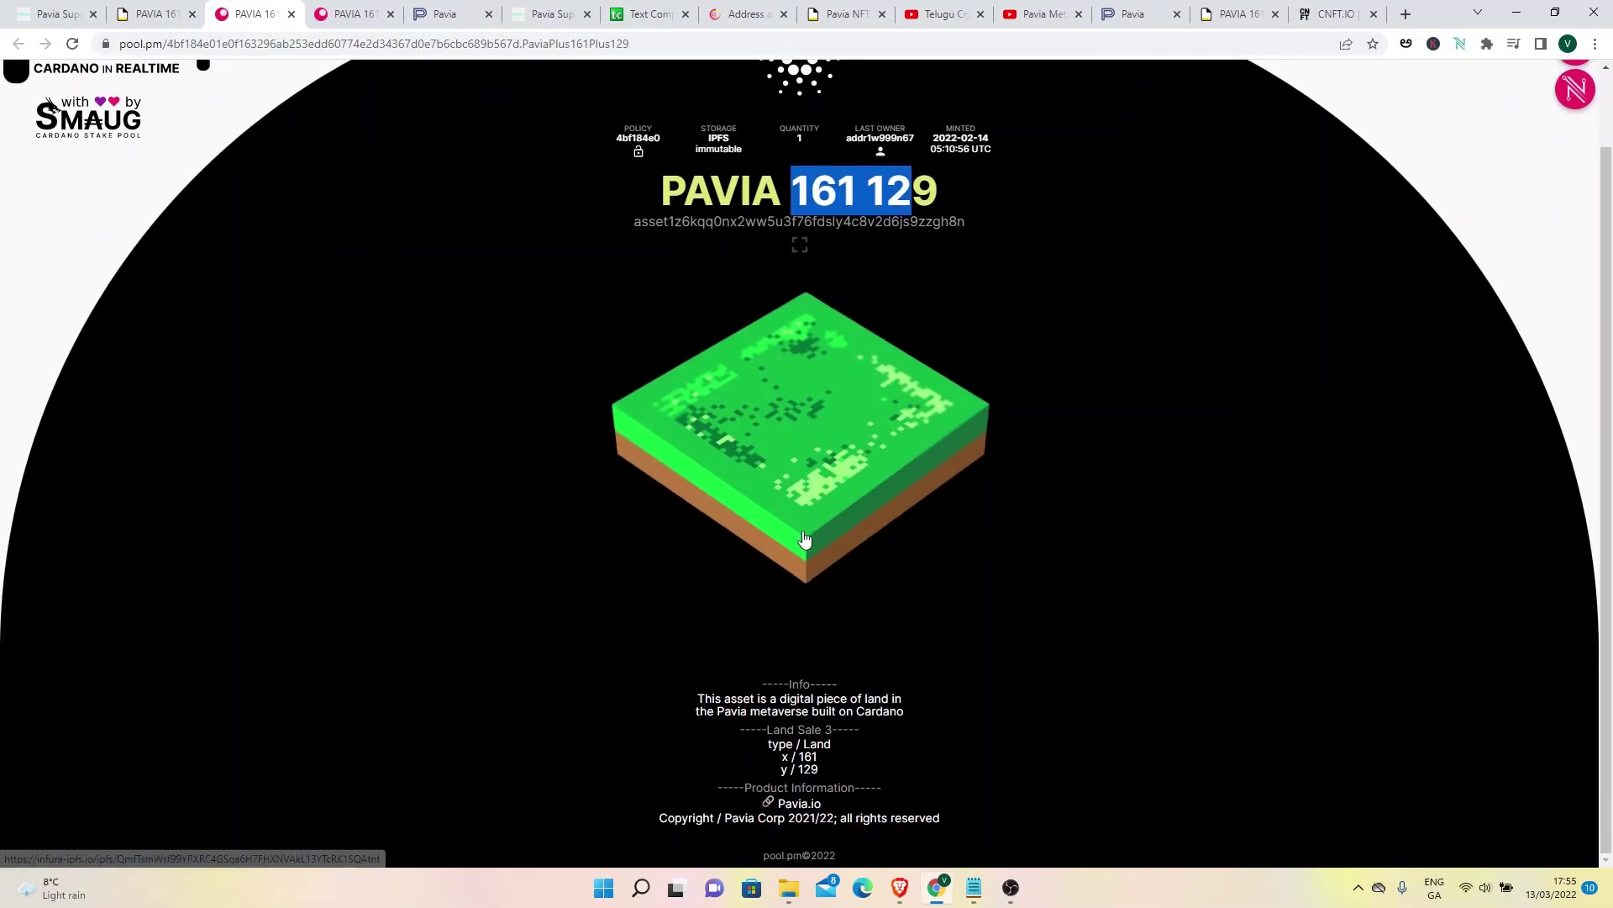
scroll(593, 146, "up", 1)
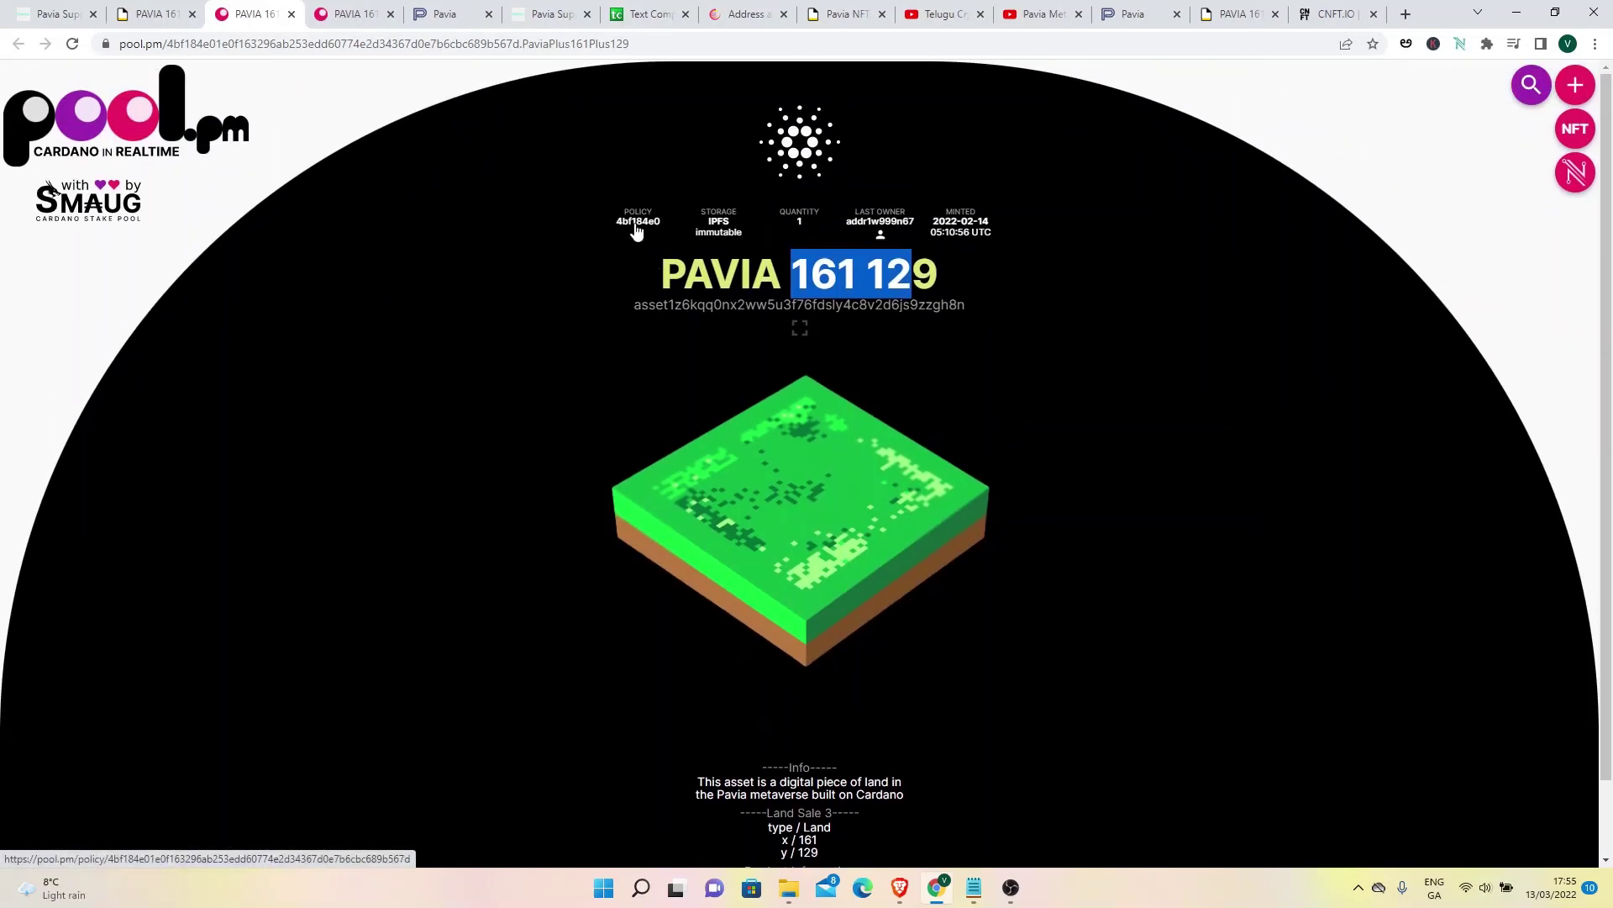
Copy the full policy ID from the parcel's pool.pm policy page
left_click(636, 225)
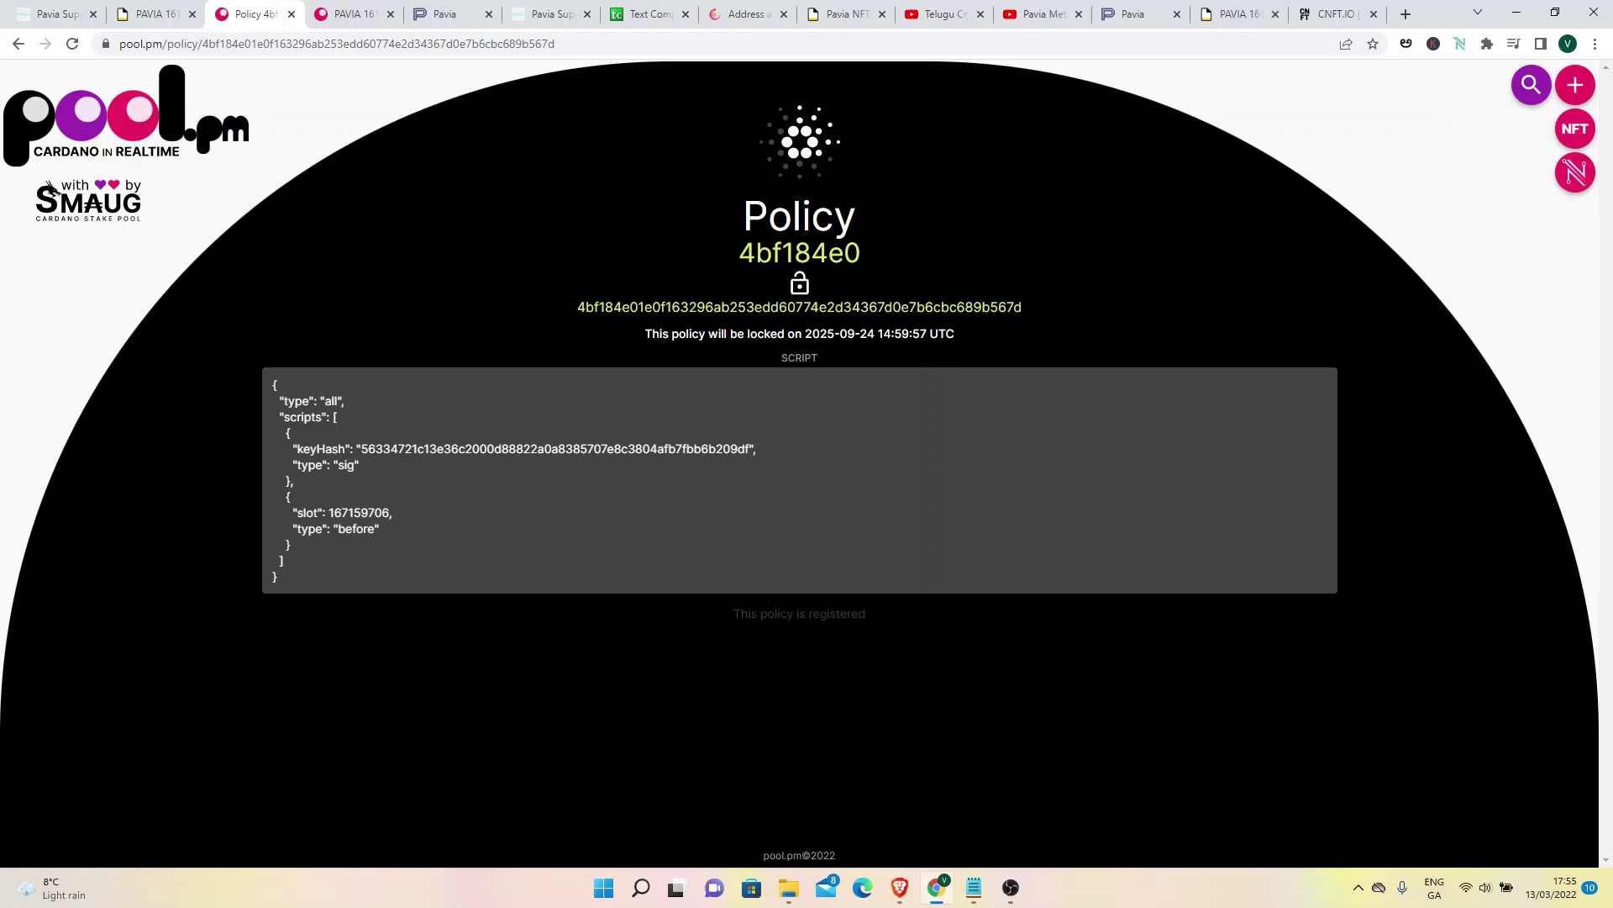
left_click_drag(577, 307, 729, 305)
left_click_drag(1033, 304, 600, 307)
right_click(597, 304)
left_click(691, 310)
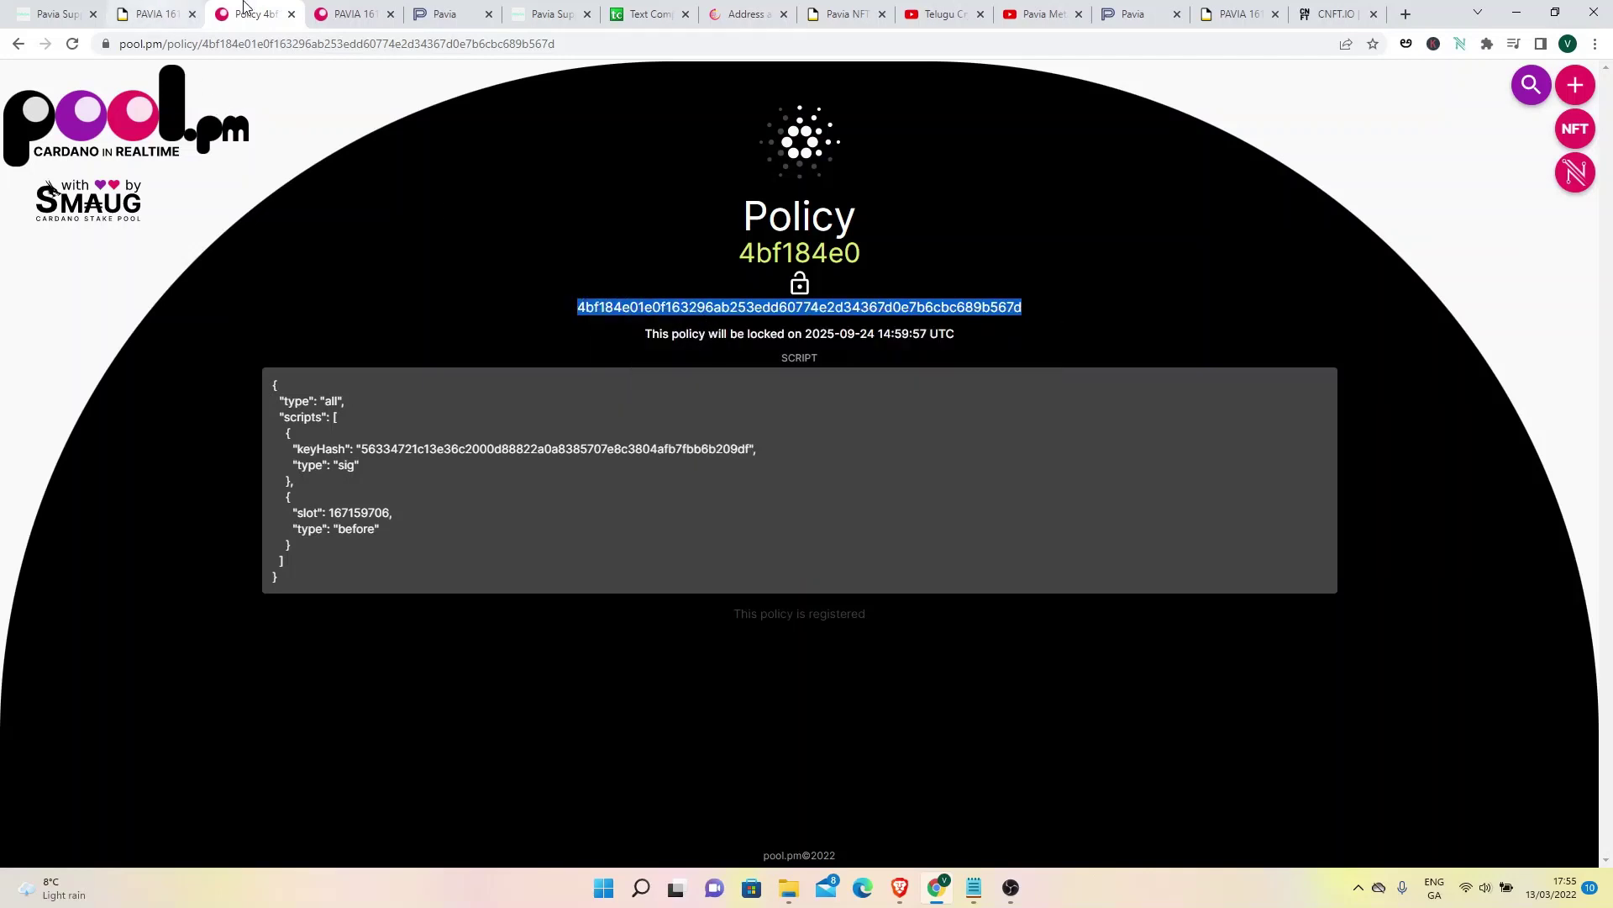
left_click(554, 12)
left_click(643, 11)
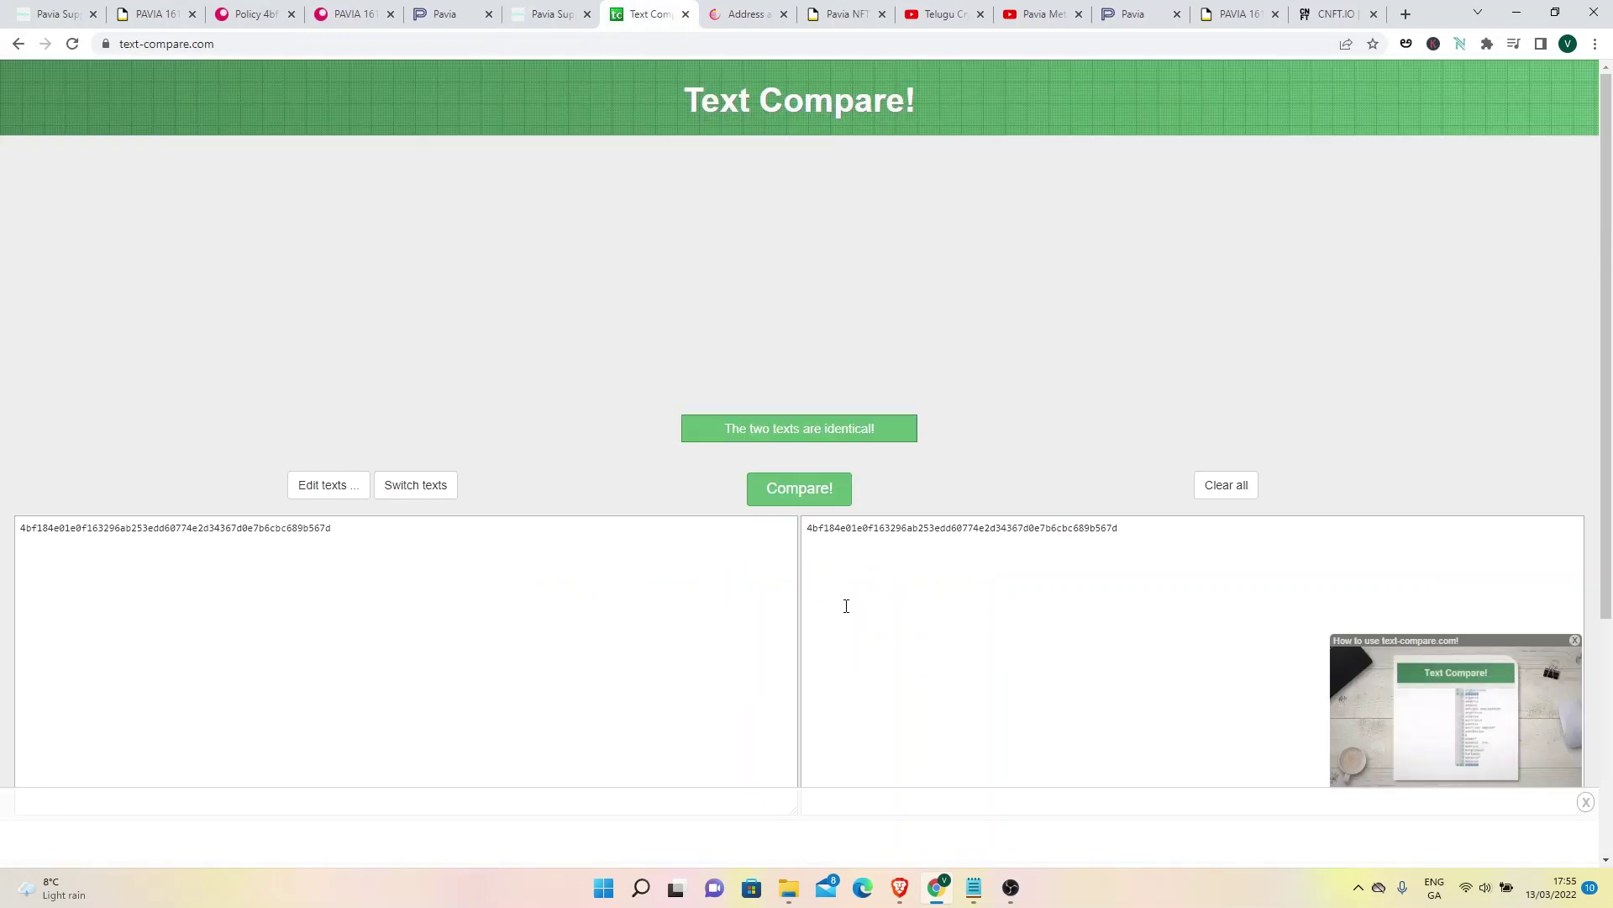
Replace the second text with the pool.pm policy ID and confirm both IDs are identical
left_click_drag(812, 535, 1171, 523)
key("BackSpace")
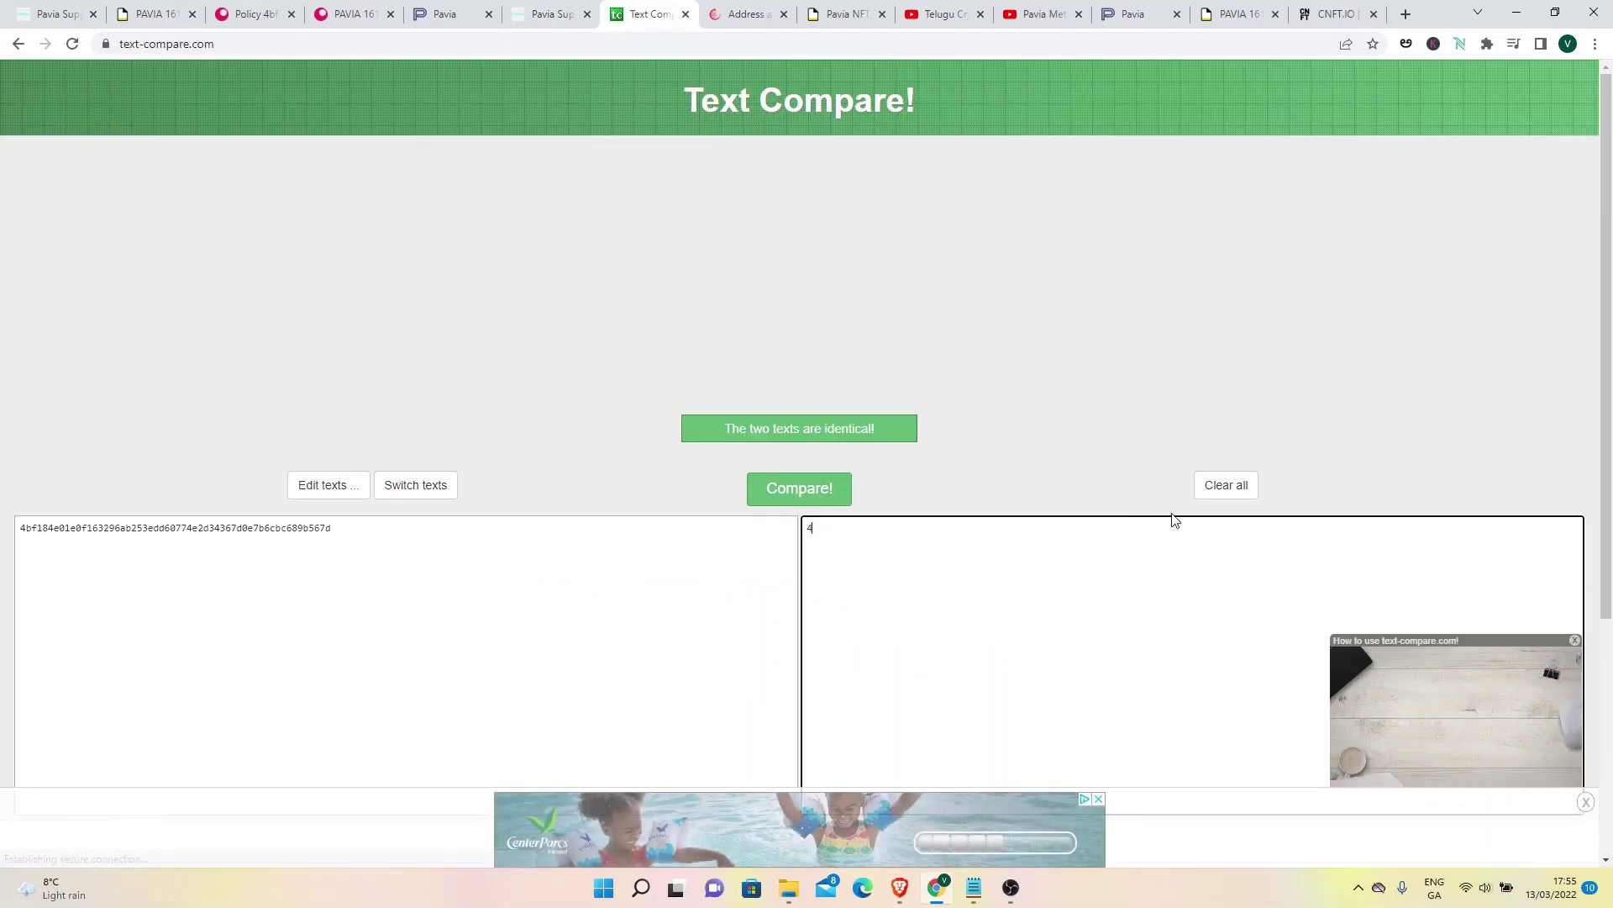
key("ctrl+v")
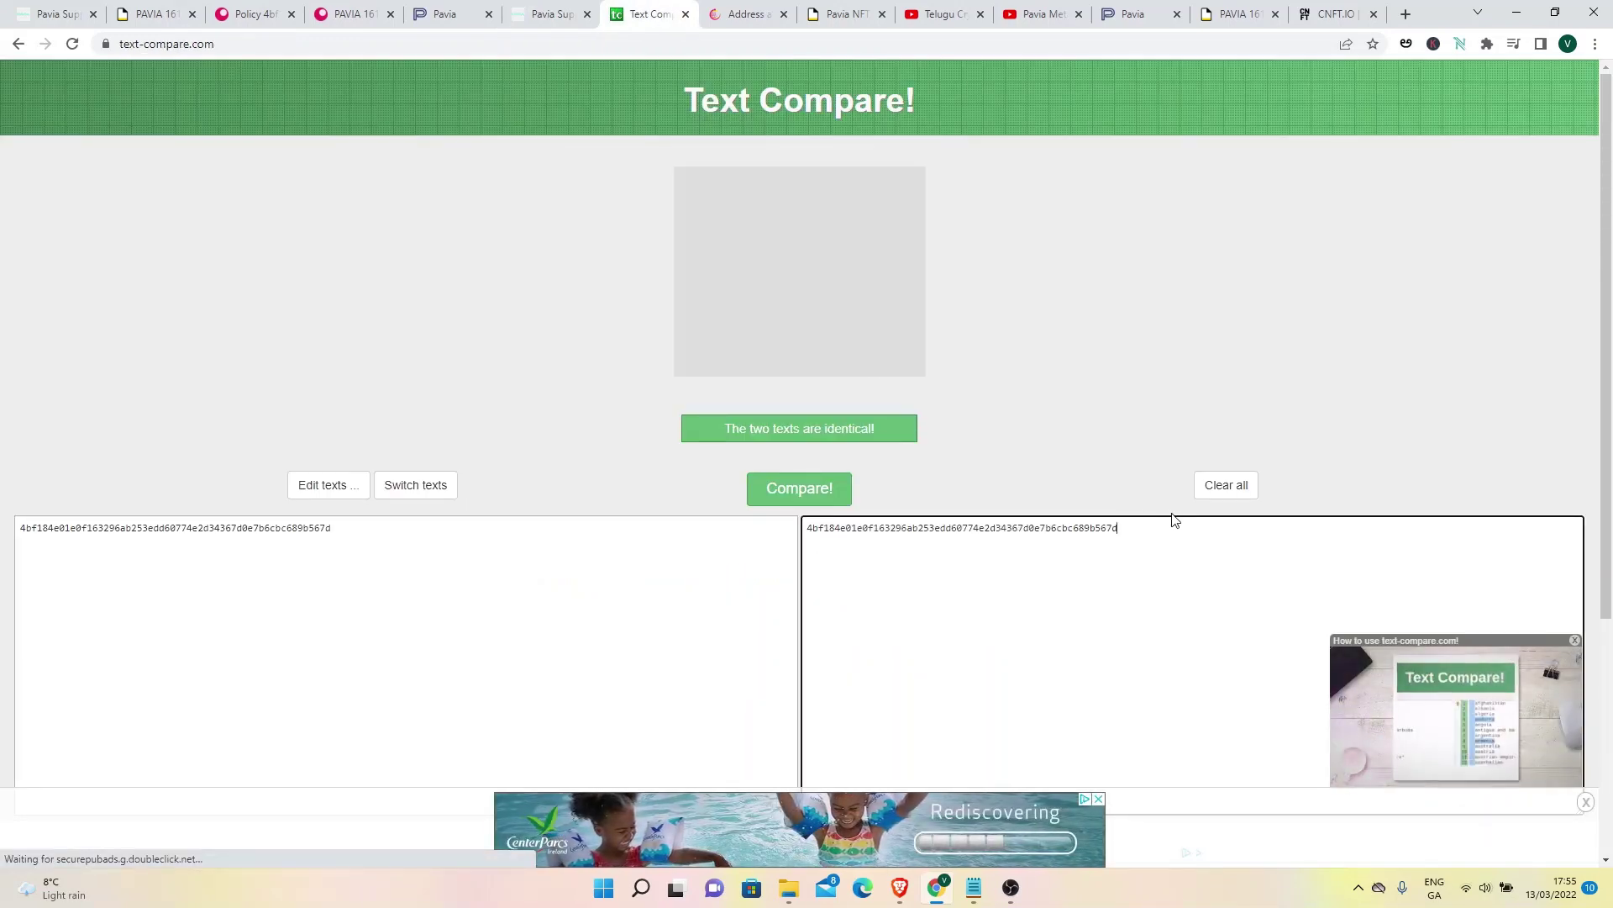
left_click(795, 493)
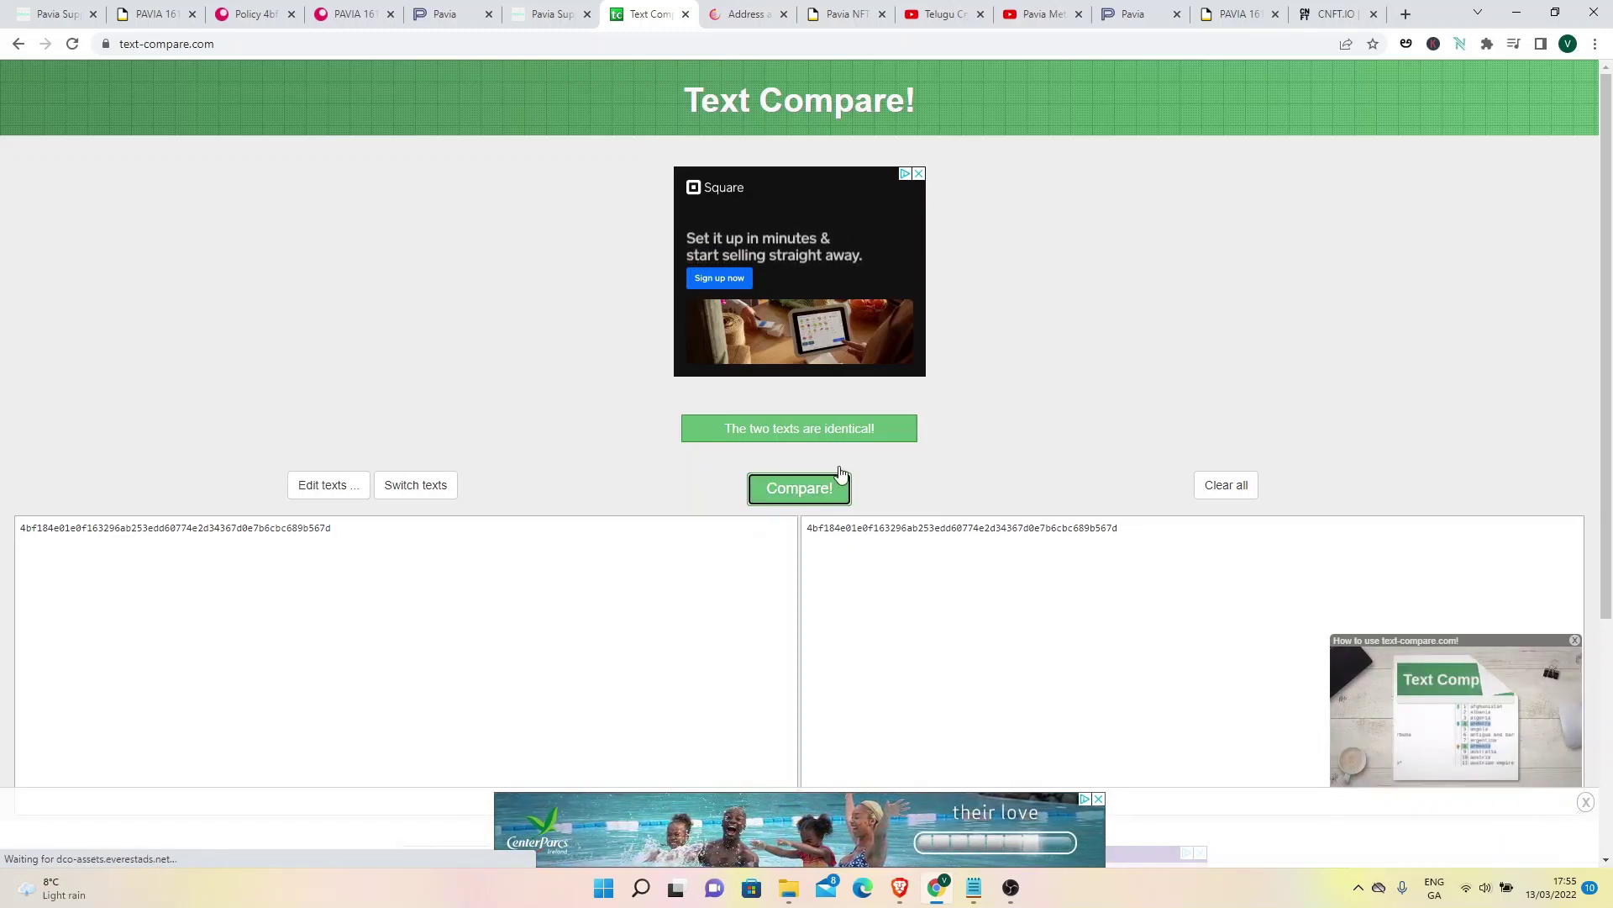
left_click(802, 488)
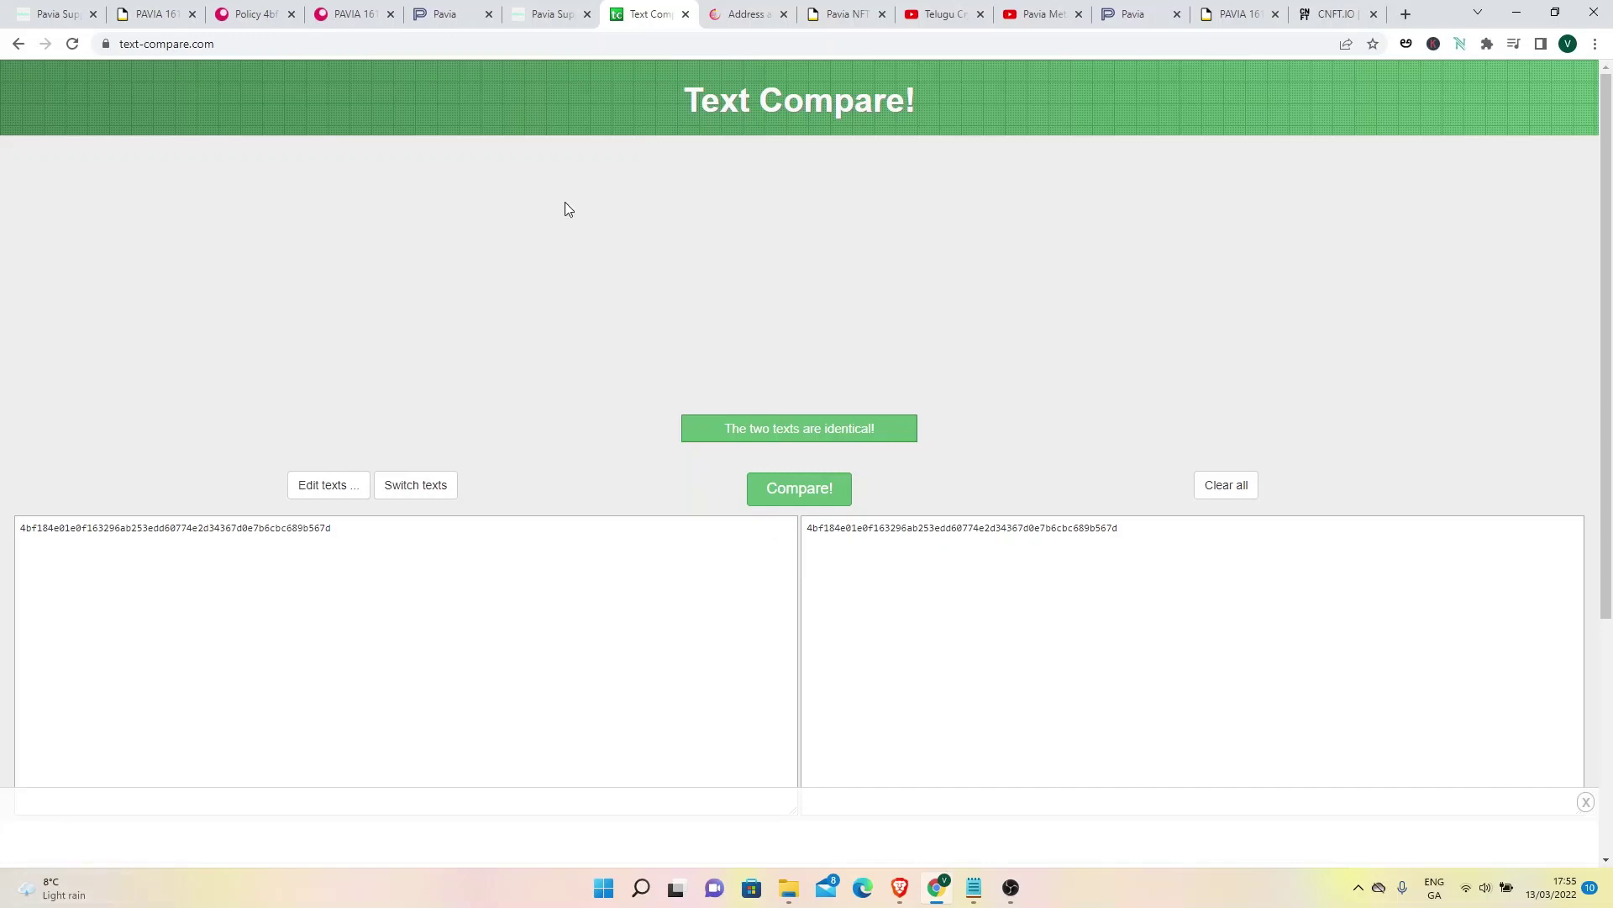
left_click(790, 496)
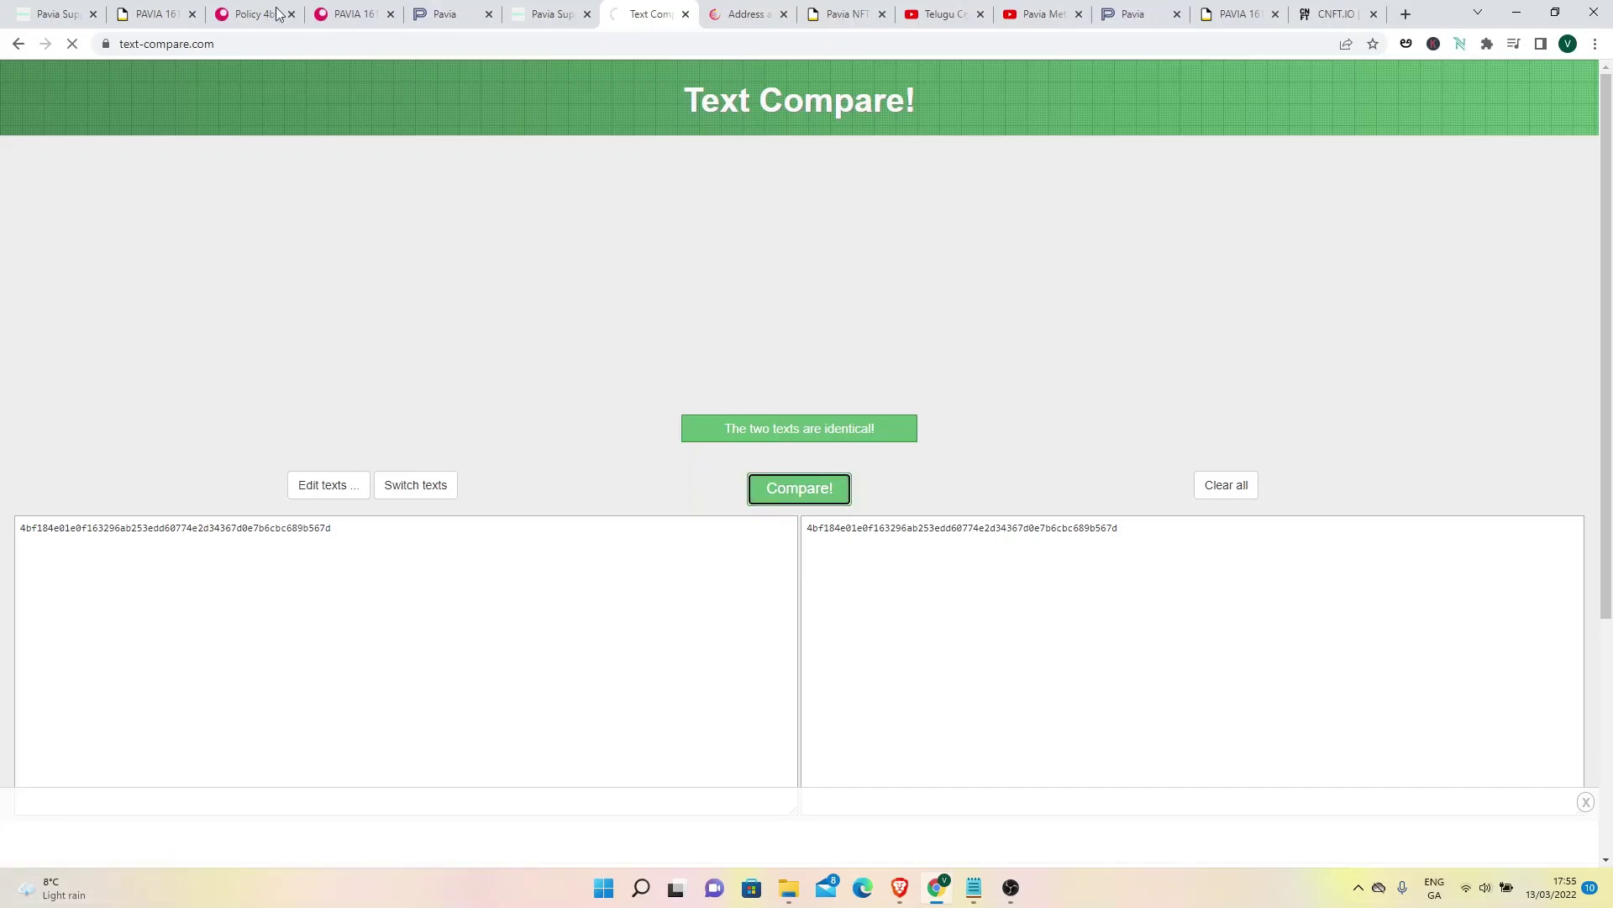
left_click(344, 12)
left_click(252, 11)
left_click(154, 9)
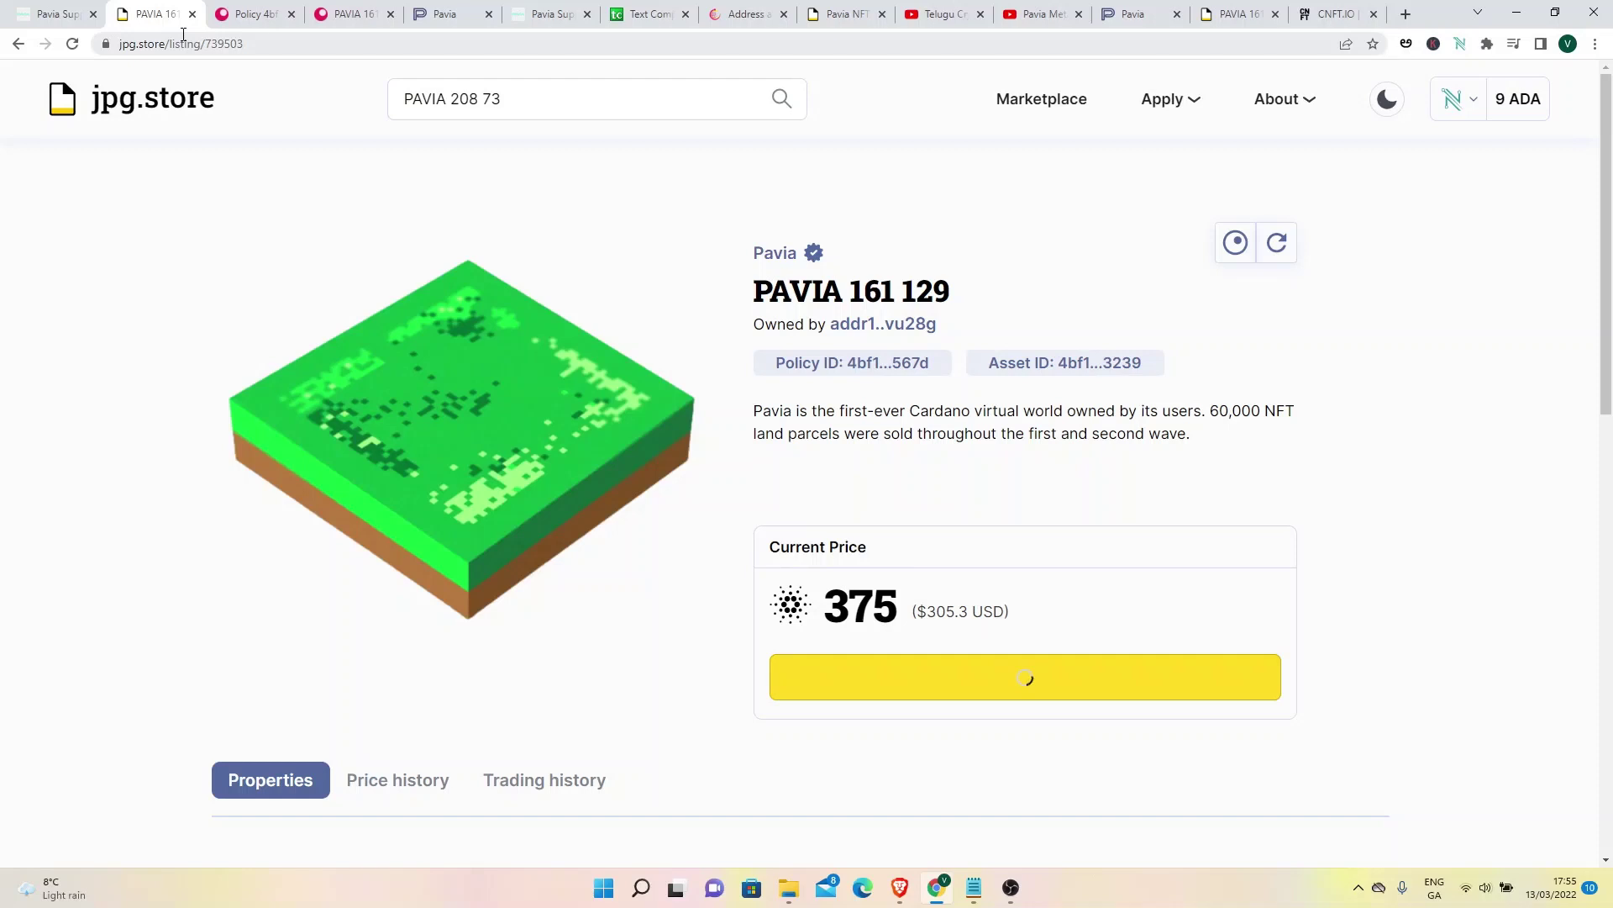
Open the PAVIA 161 129 card from the Pavia collection and close the older listing tab
left_click(832, 28)
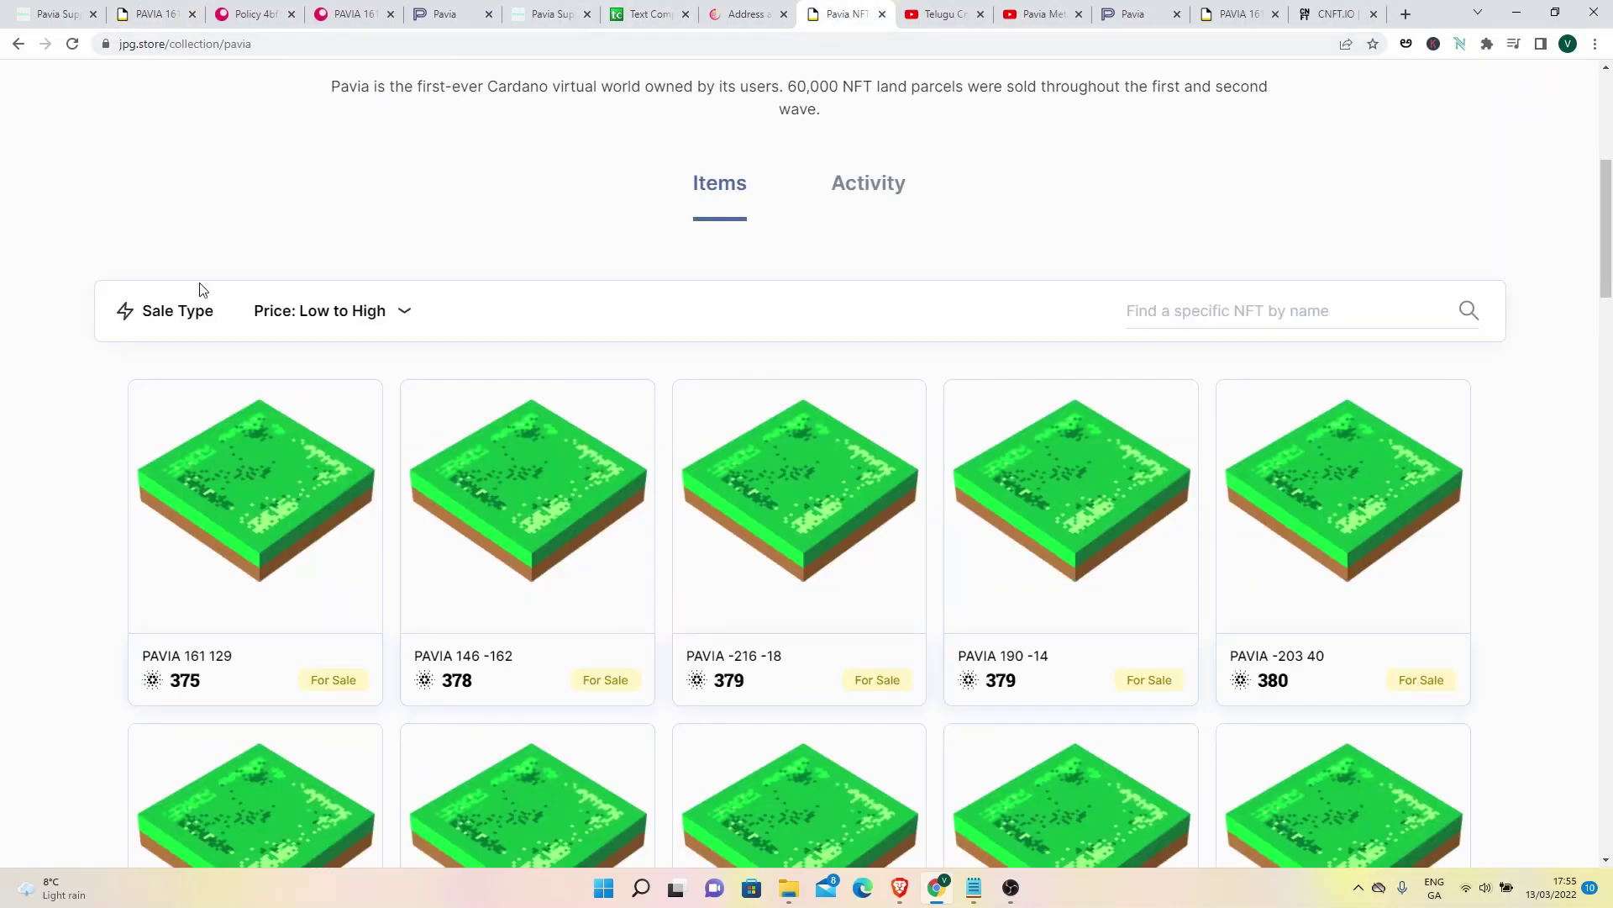
left_click(270, 532)
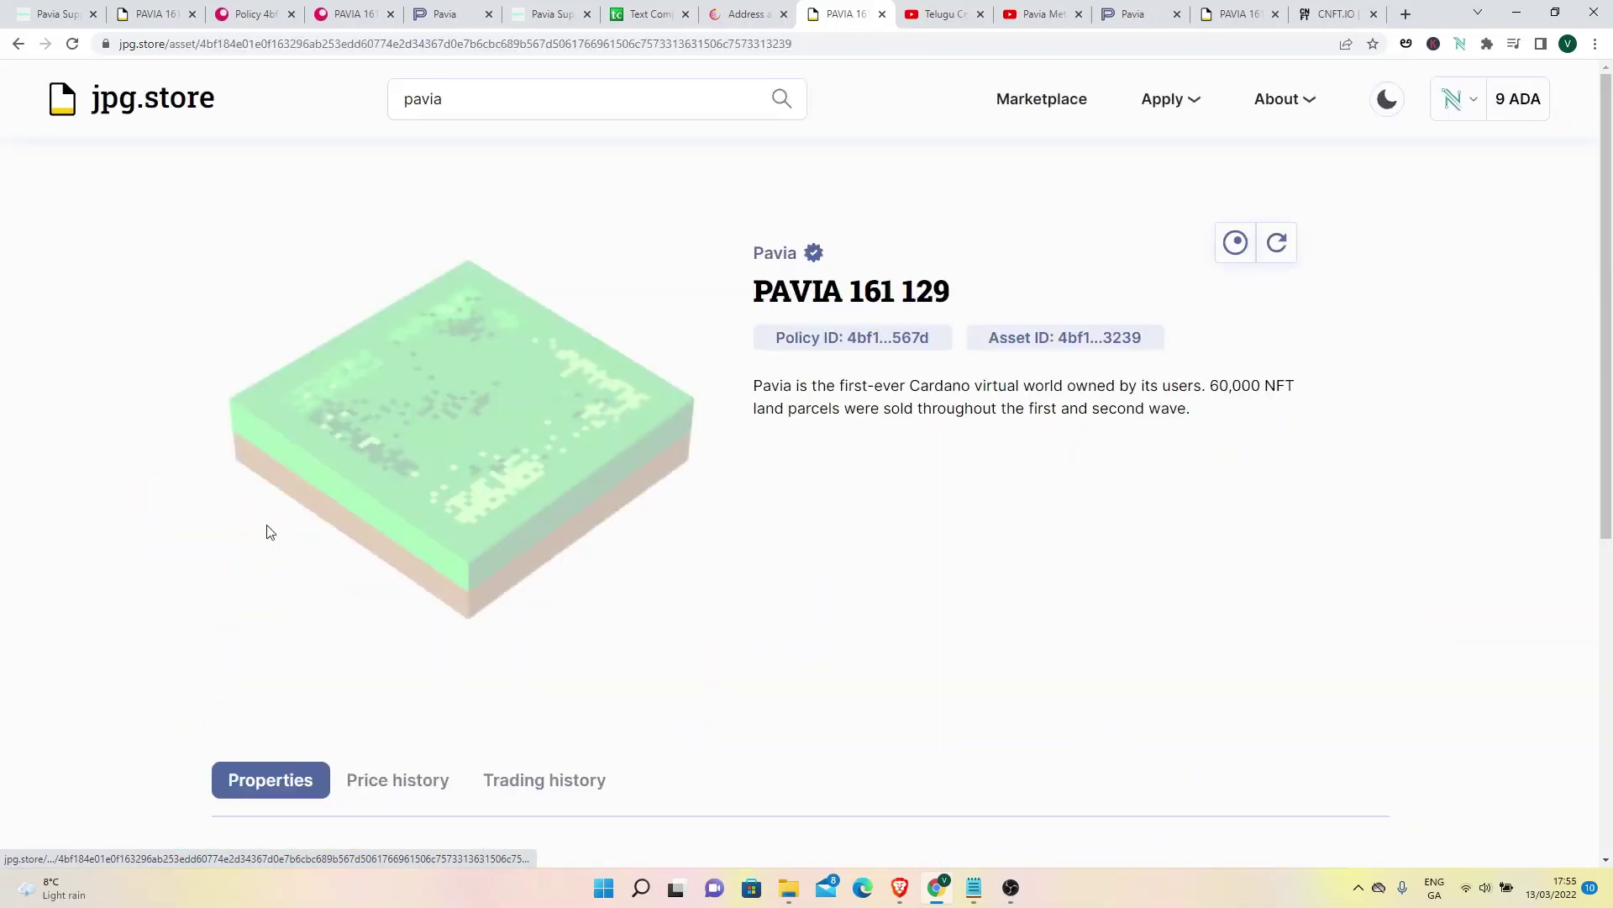
left_click(151, 7)
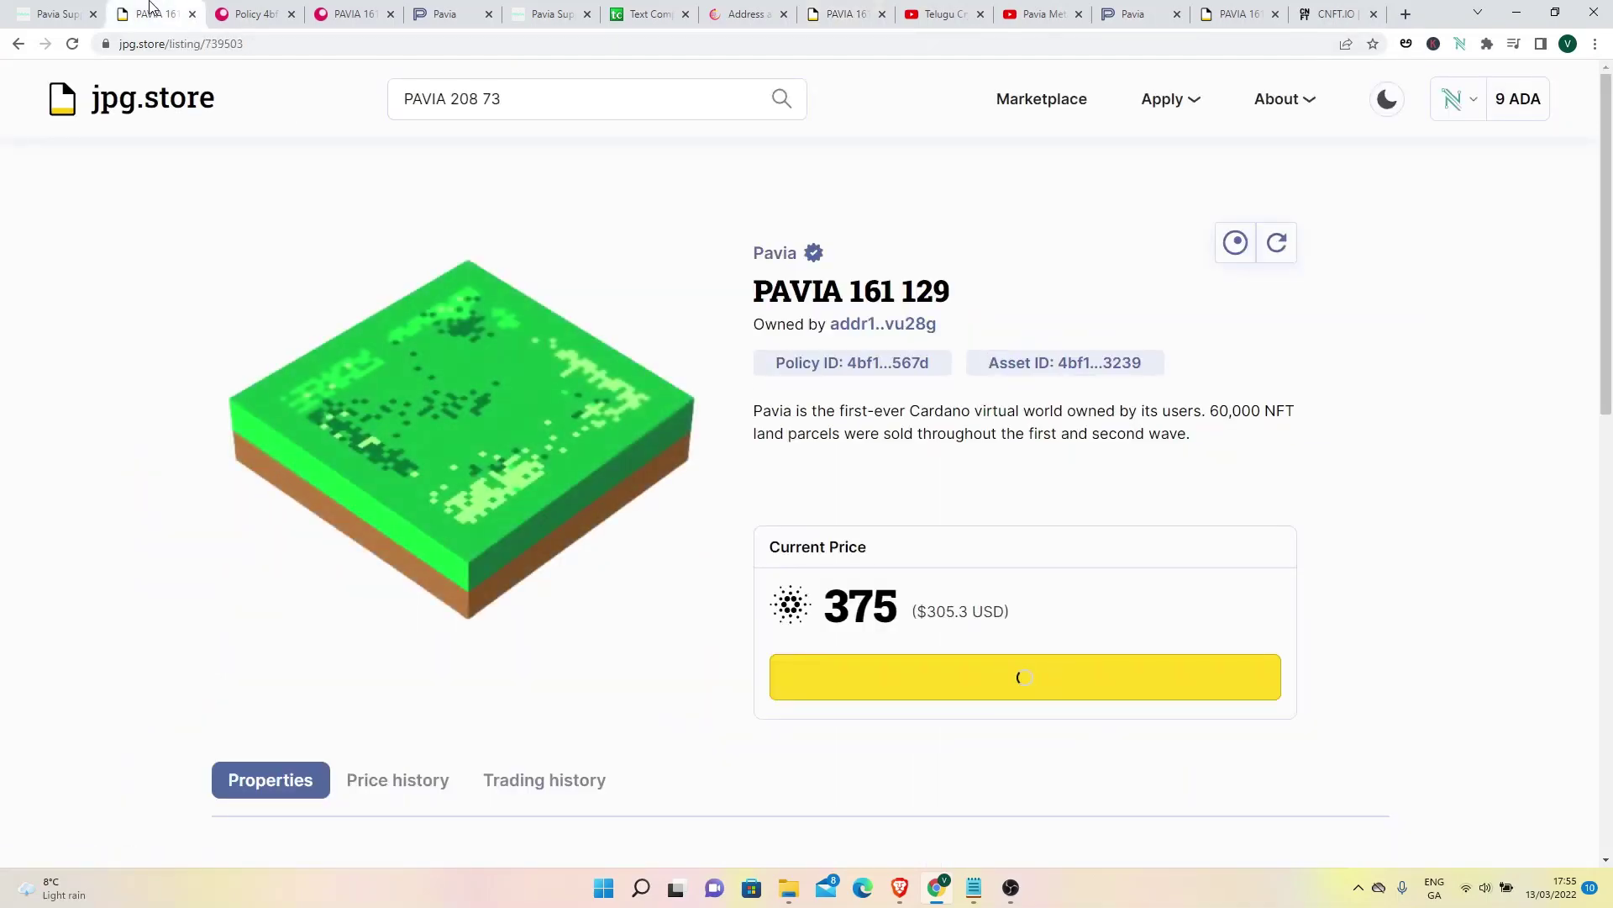
left_click(193, 14)
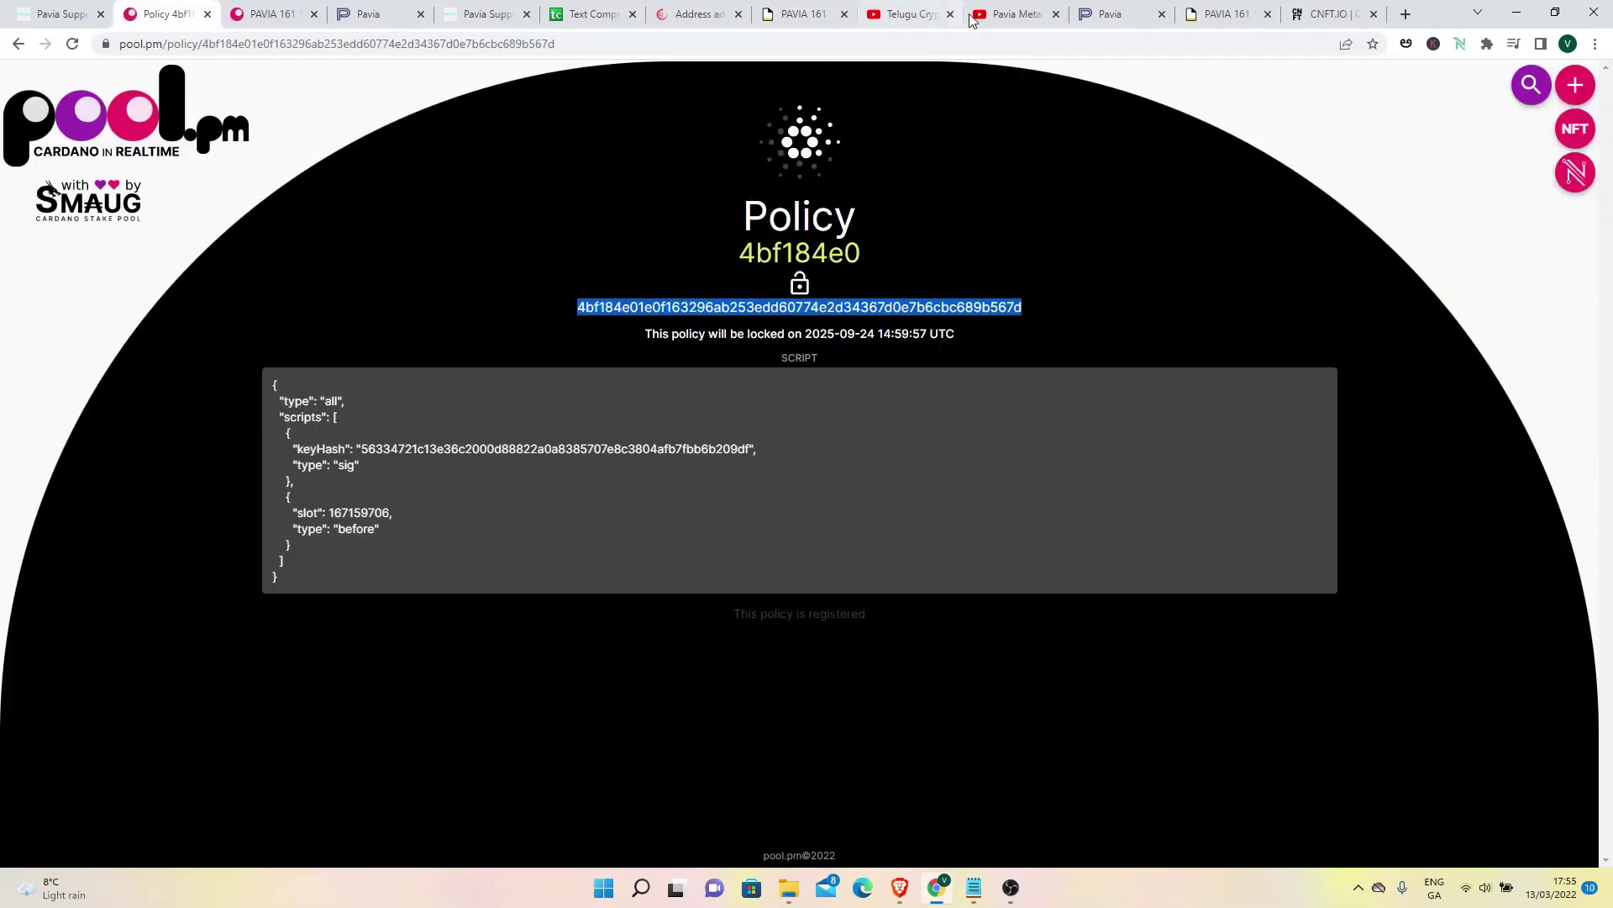
left_click(1120, 14)
left_click(1223, 14)
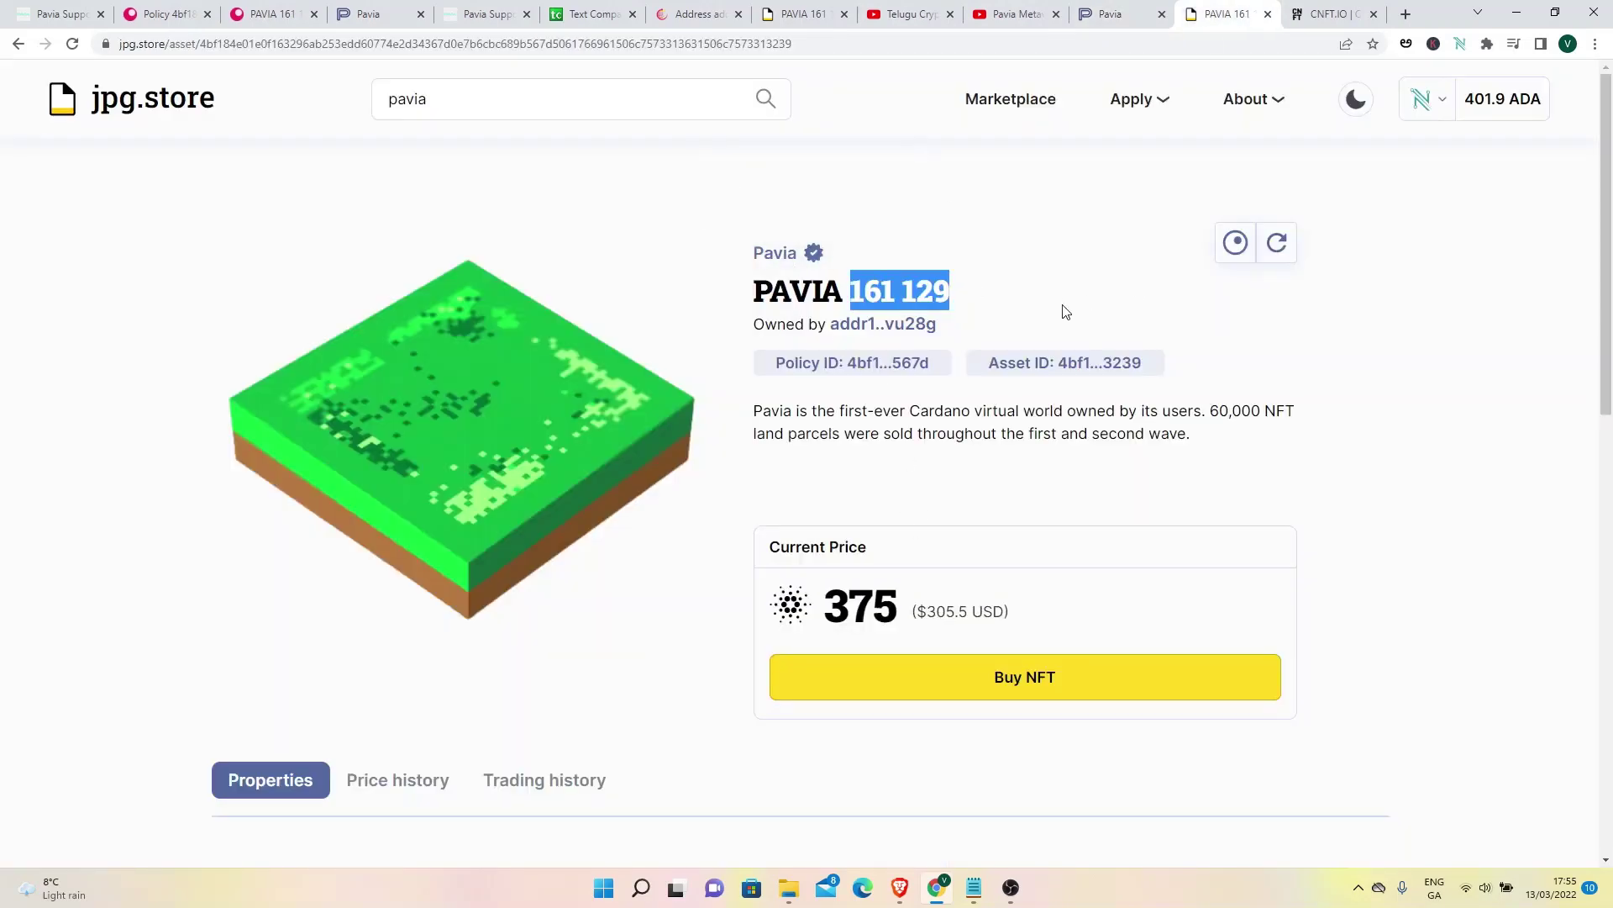
Buy PAVIA 161 129 for 375 ADA, signing in Nami with the wallet password
left_click(1038, 681)
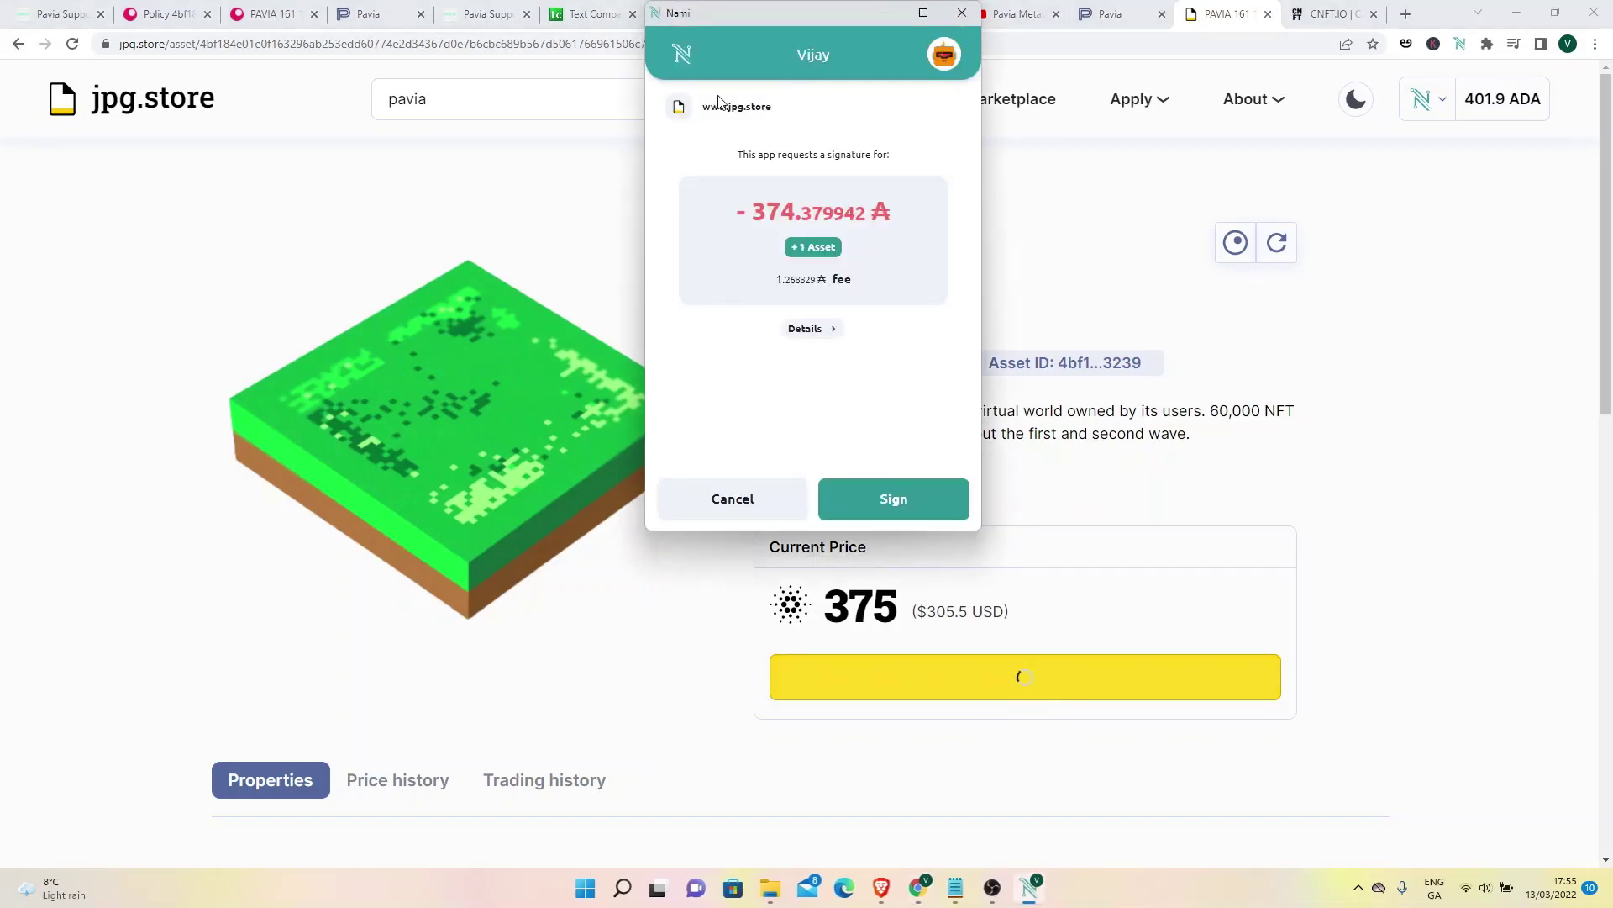
left_click(808, 247)
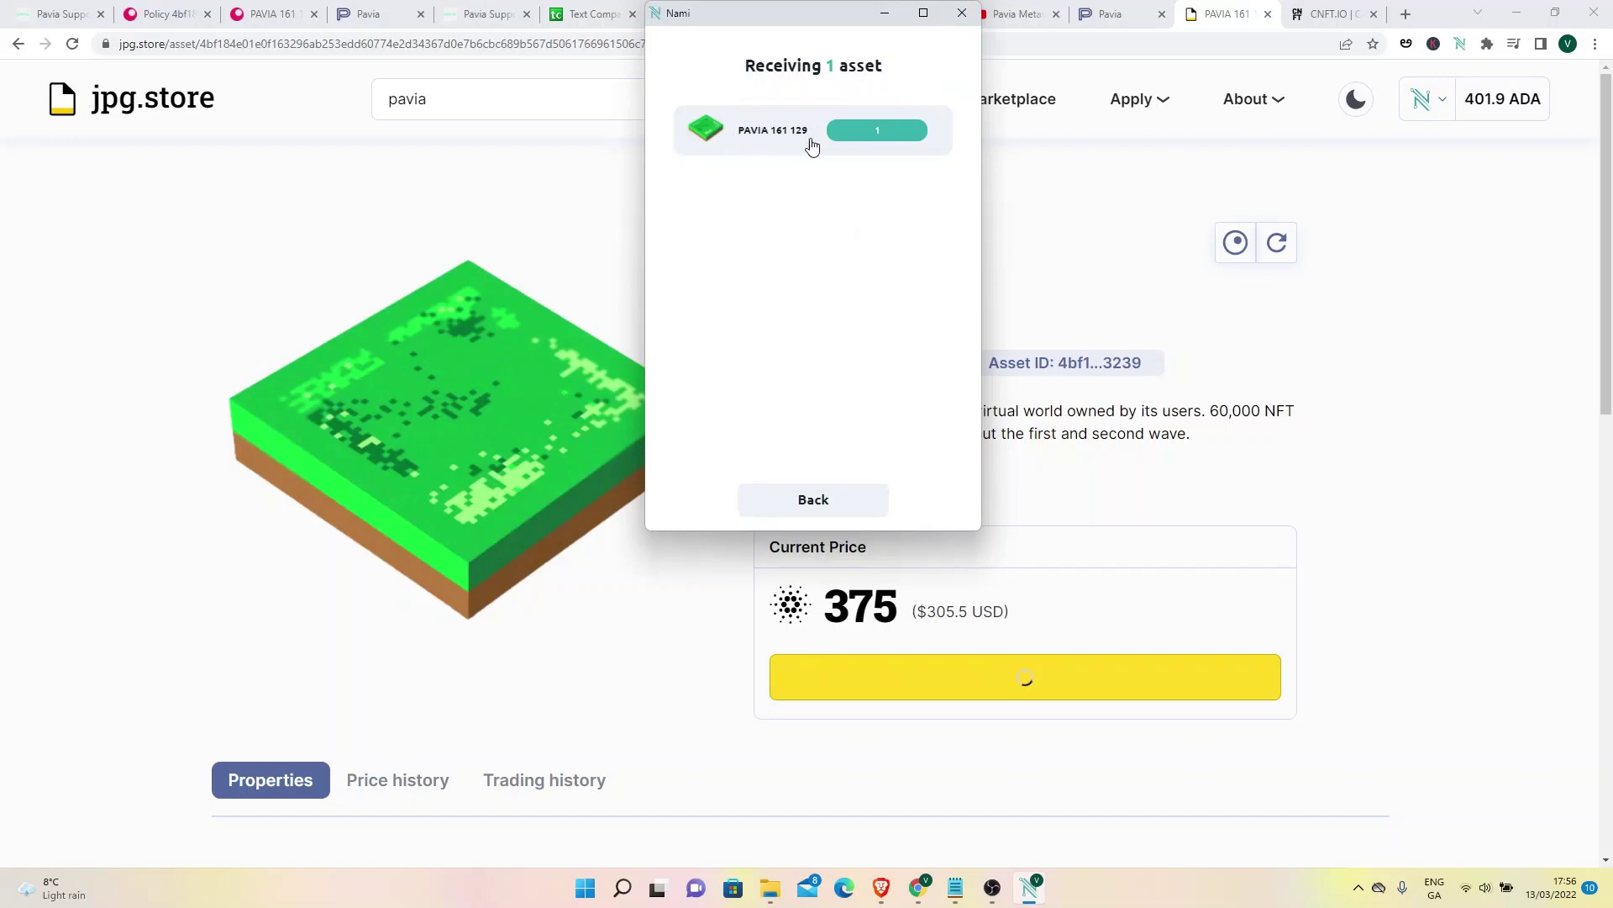
left_click(833, 502)
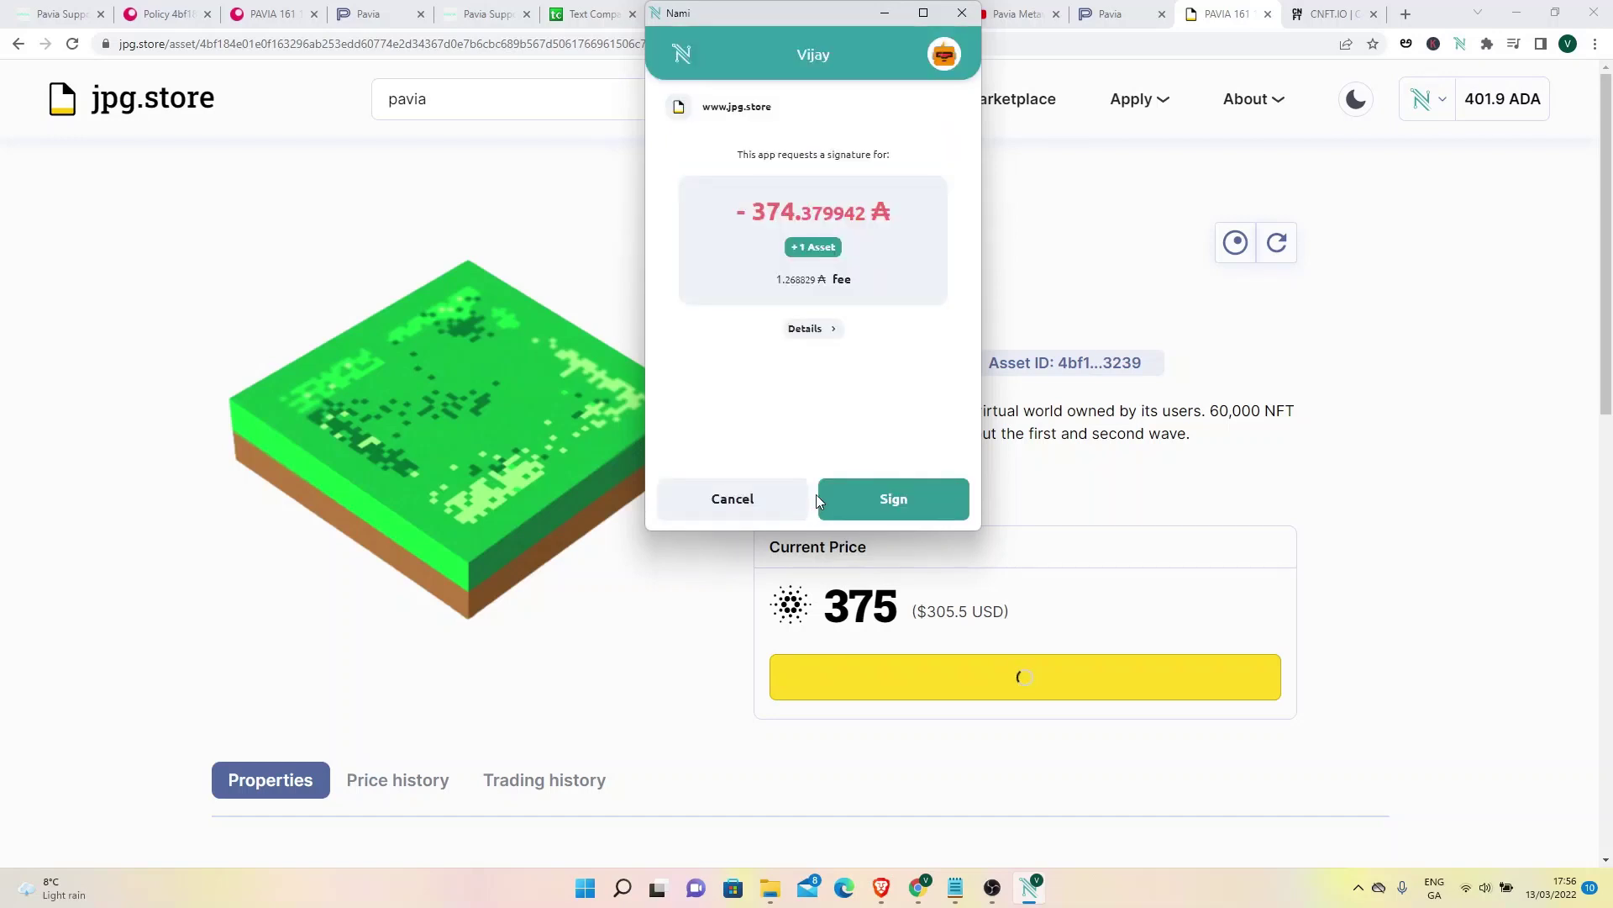
left_click(911, 509)
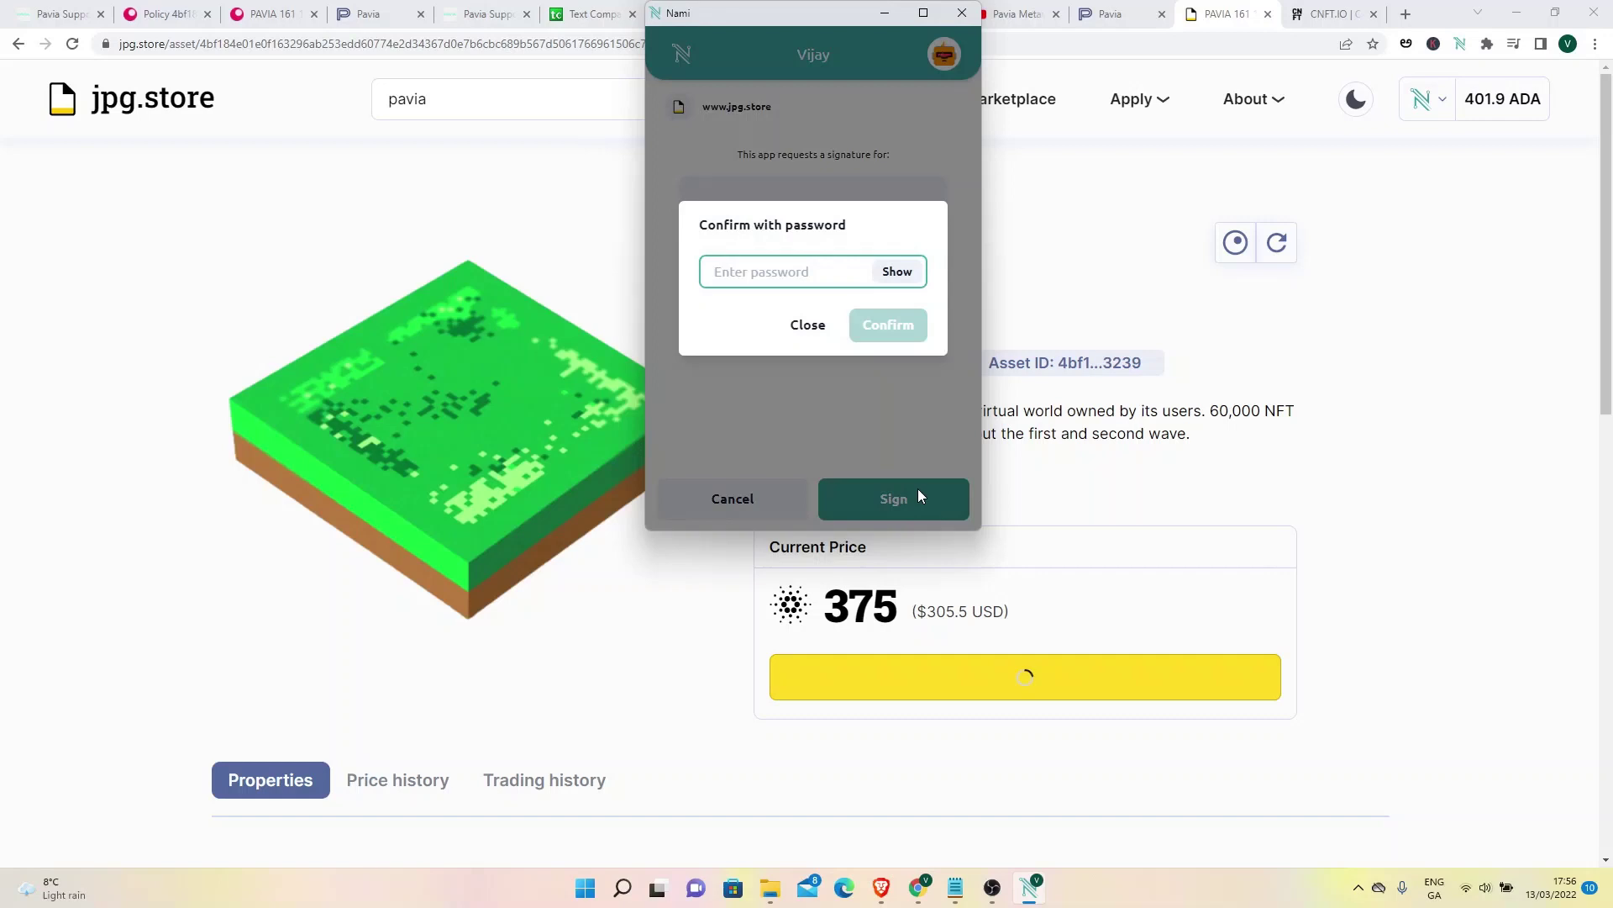
type("••")
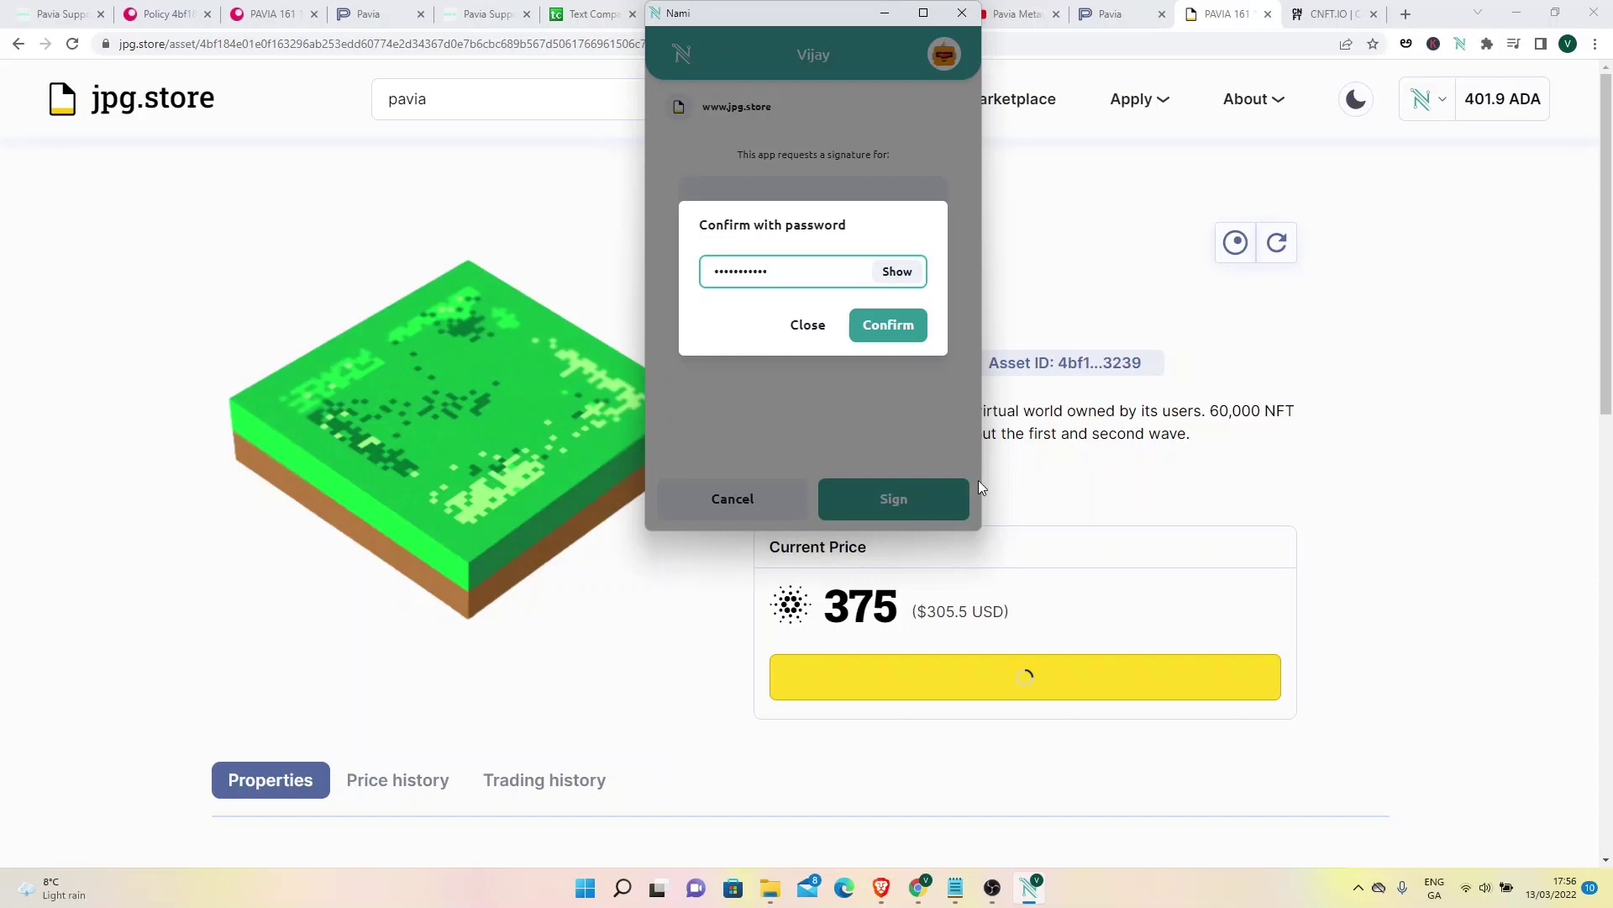
left_click(885, 326)
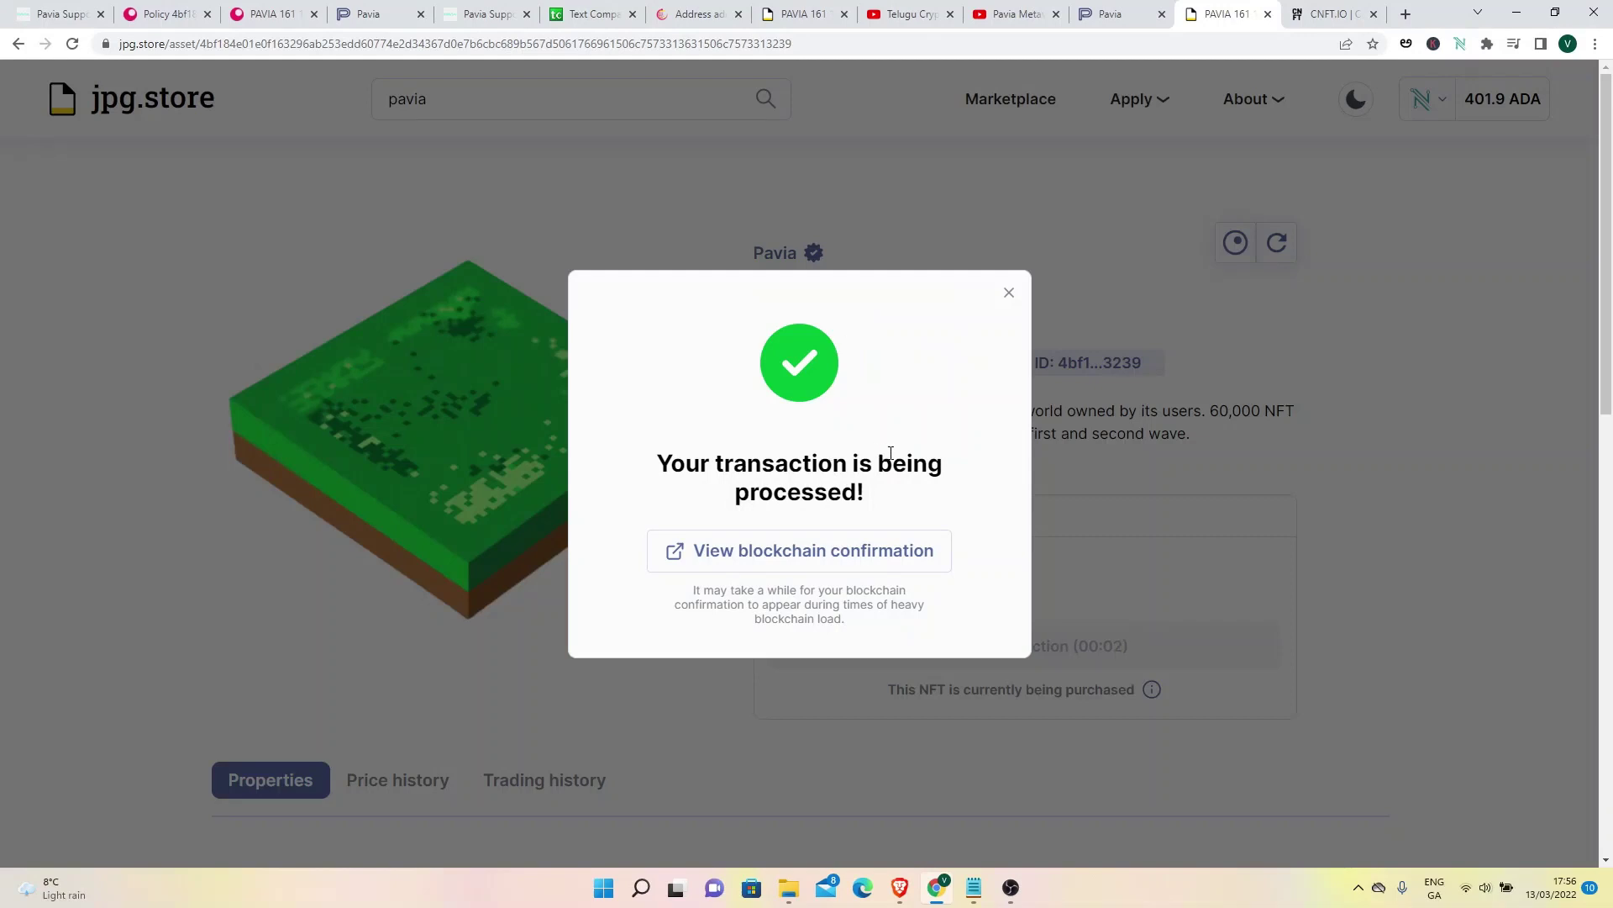
left_click(799, 550)
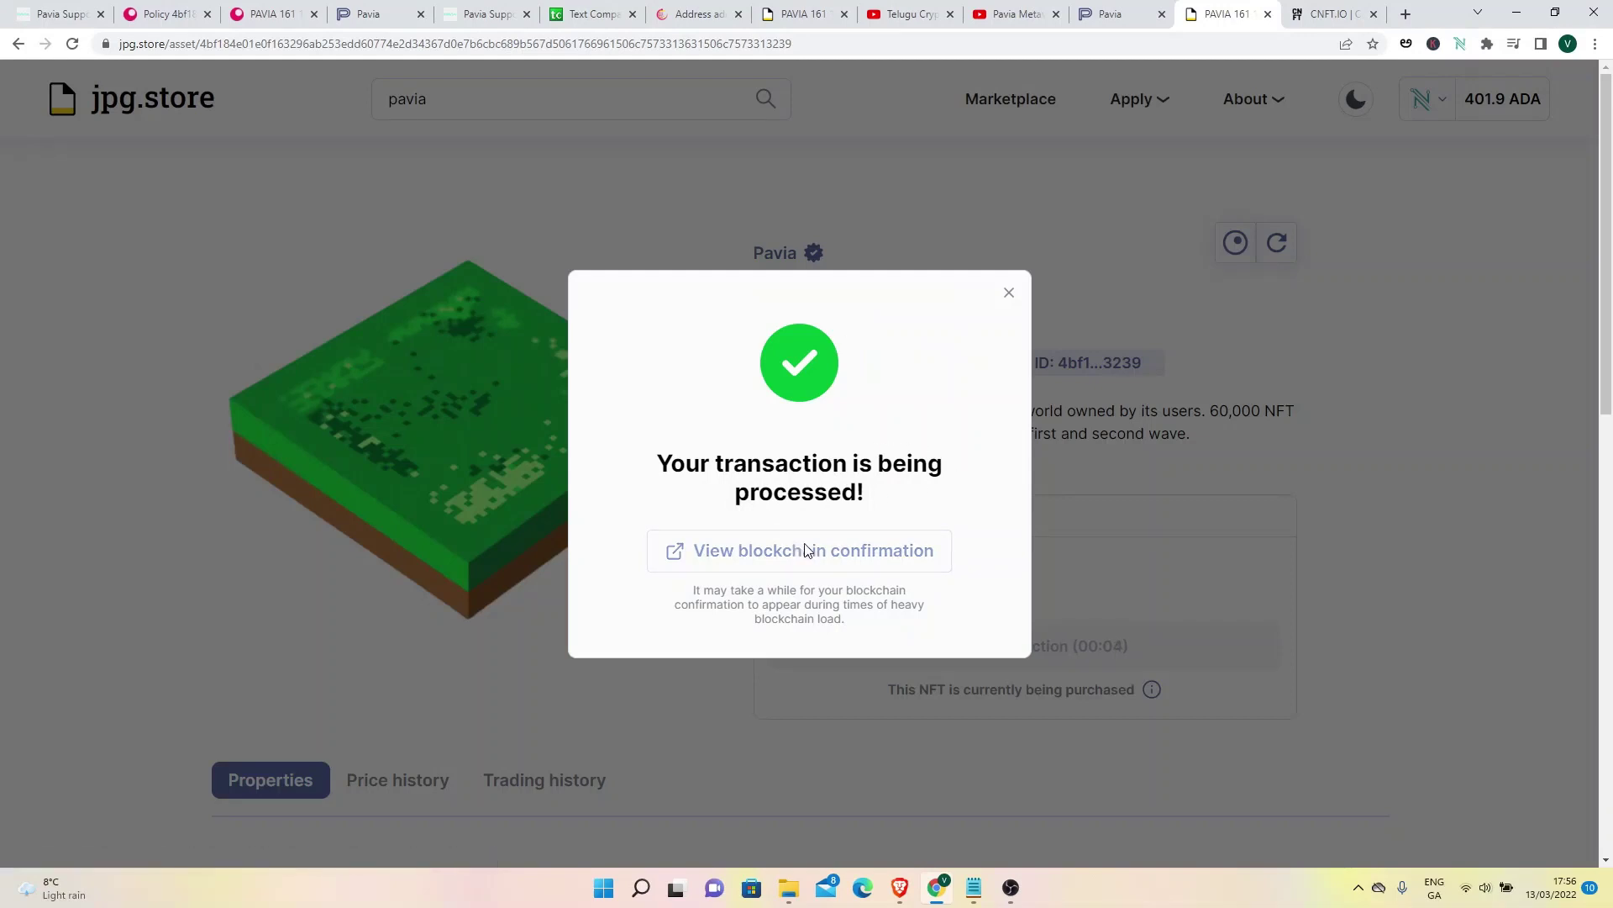